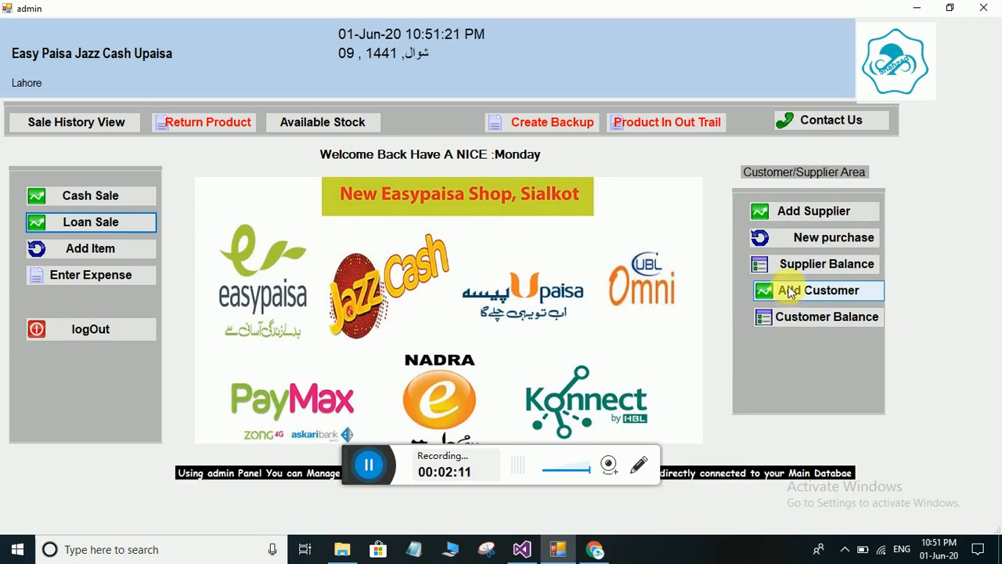
Add a ufone supplier with its name, phone and bank account, and acknowledge 'Data Save!'
{"action": "left_click", "coordinate": [799, 210]}
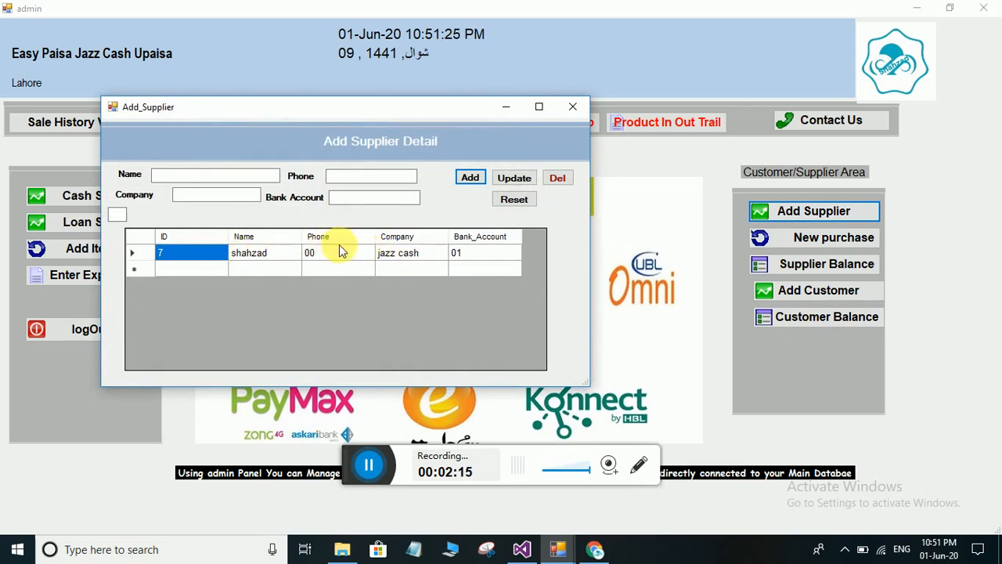
{"action": "left_click", "coordinate": [223, 179]}
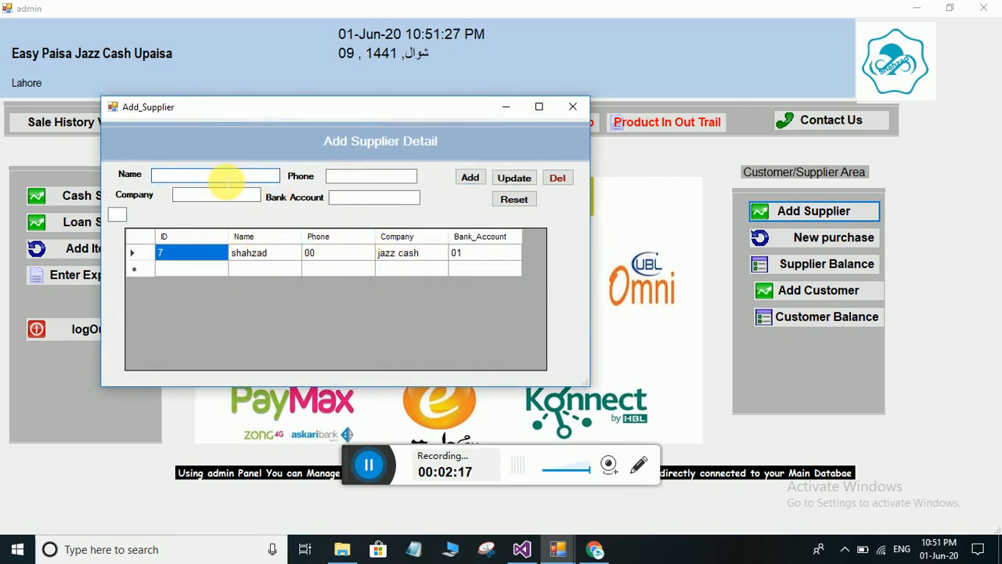
{"action": "type", "text": "aslam"}
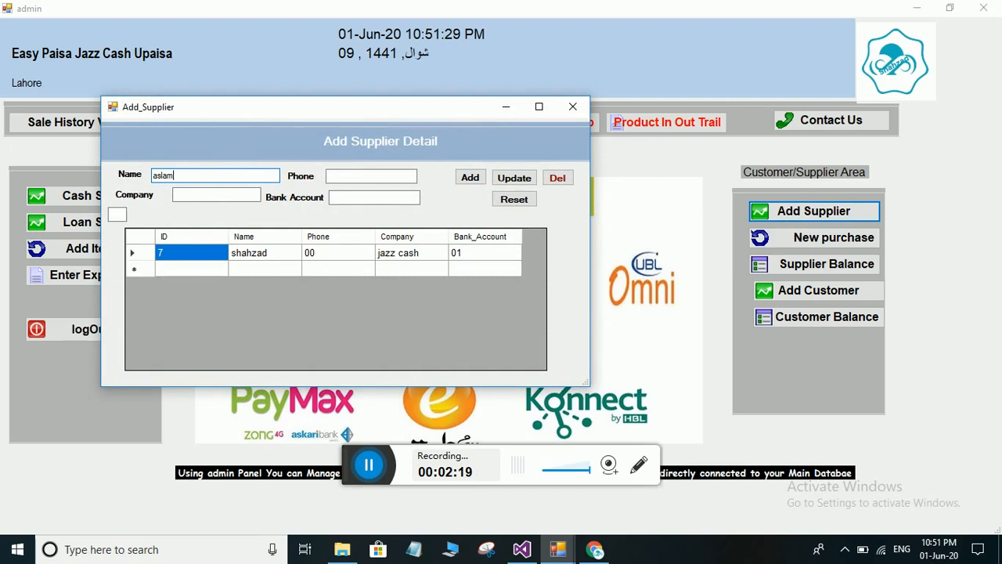
{"action": "left_click", "coordinate": [367, 181]}
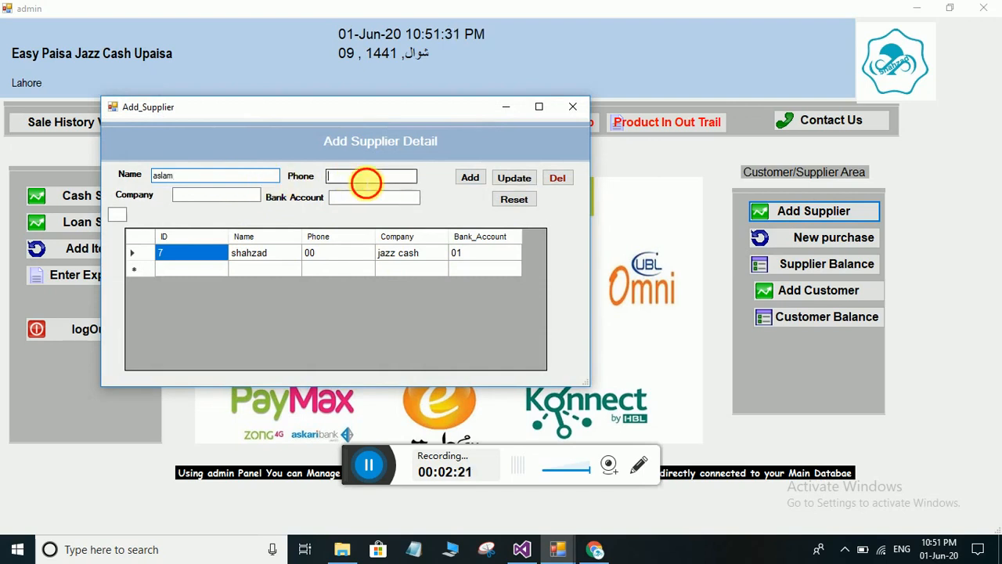
{"action": "type", "text": "00"}
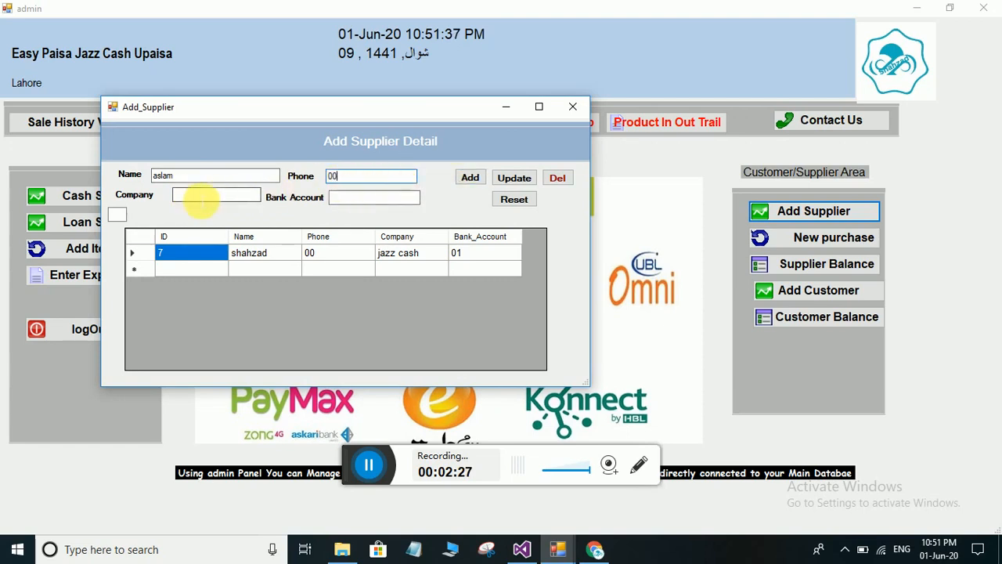
{"action": "type", "text": "ufone"}
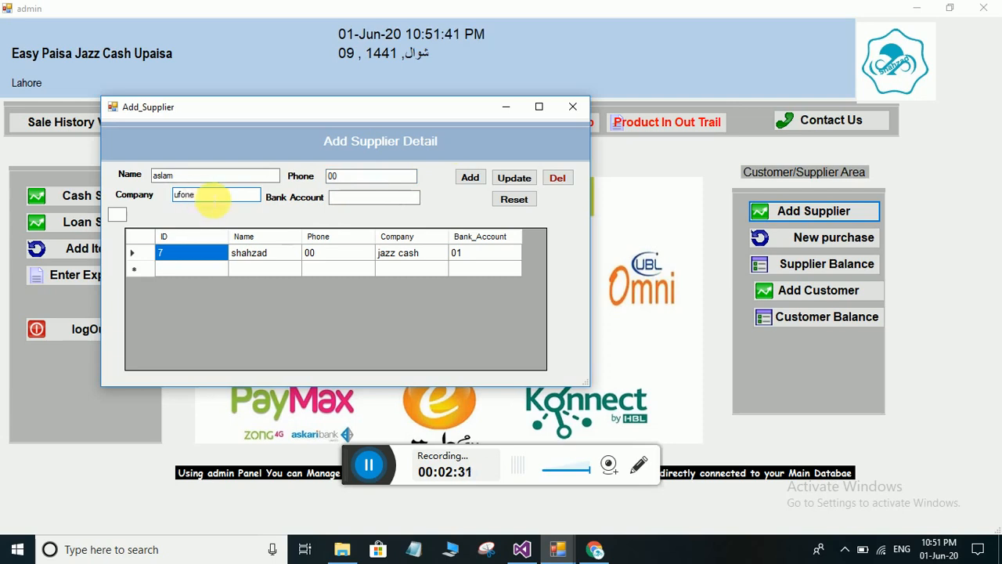
{"action": "left_click", "coordinate": [379, 200]}
{"action": "type", "text": "0252525"}
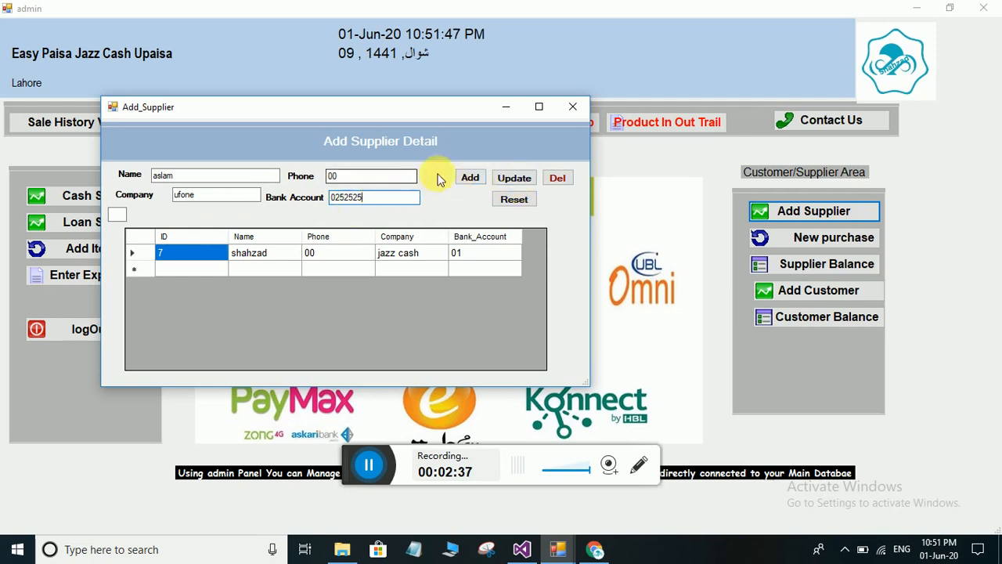
{"action": "left_click", "coordinate": [469, 179]}
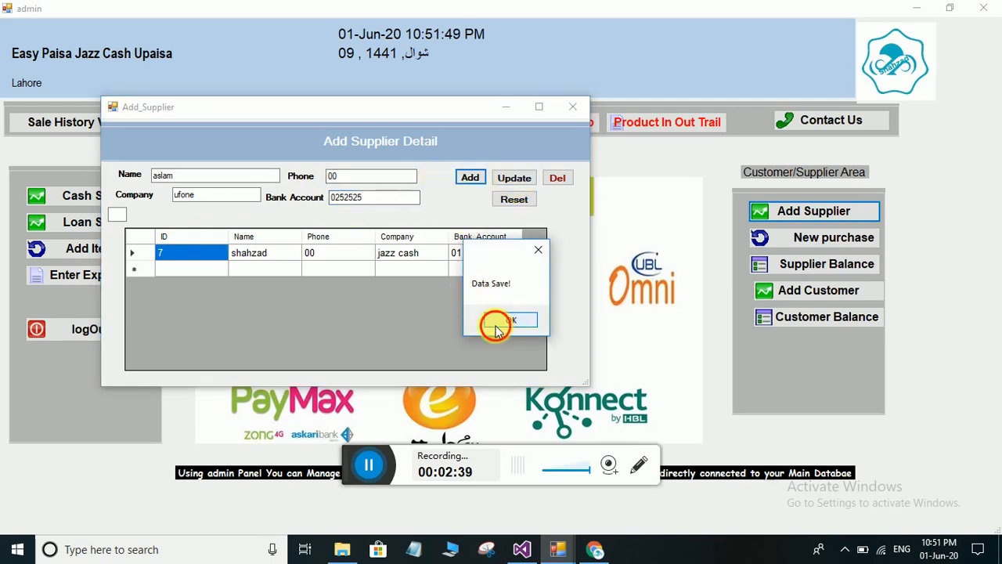
{"action": "left_click", "coordinate": [496, 326]}
Update the ufone supplier's phone number and confirm the change
{"action": "left_click", "coordinate": [238, 257]}
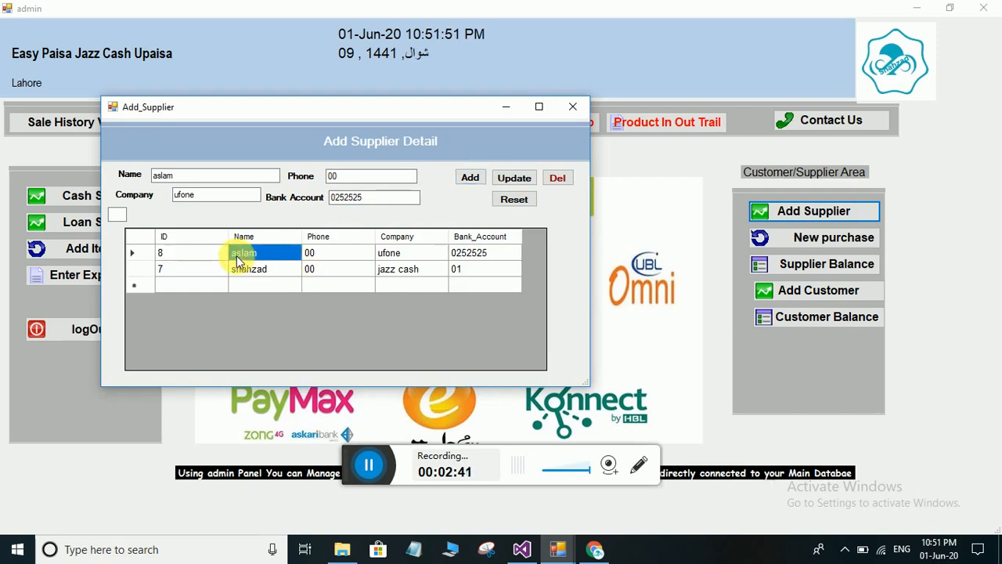
{"action": "left_click", "coordinate": [336, 176]}
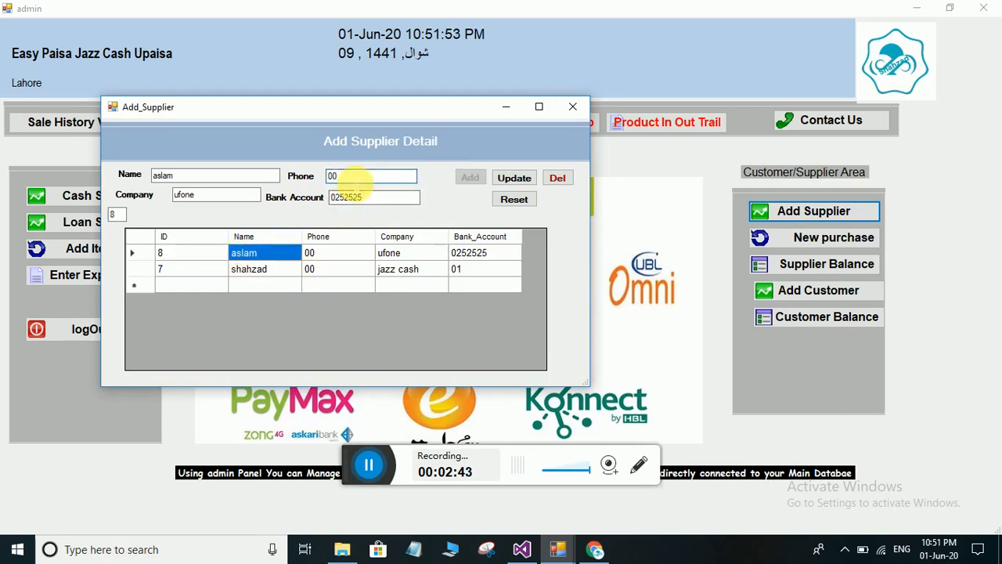
{"action": "type", "text": "333676386"}
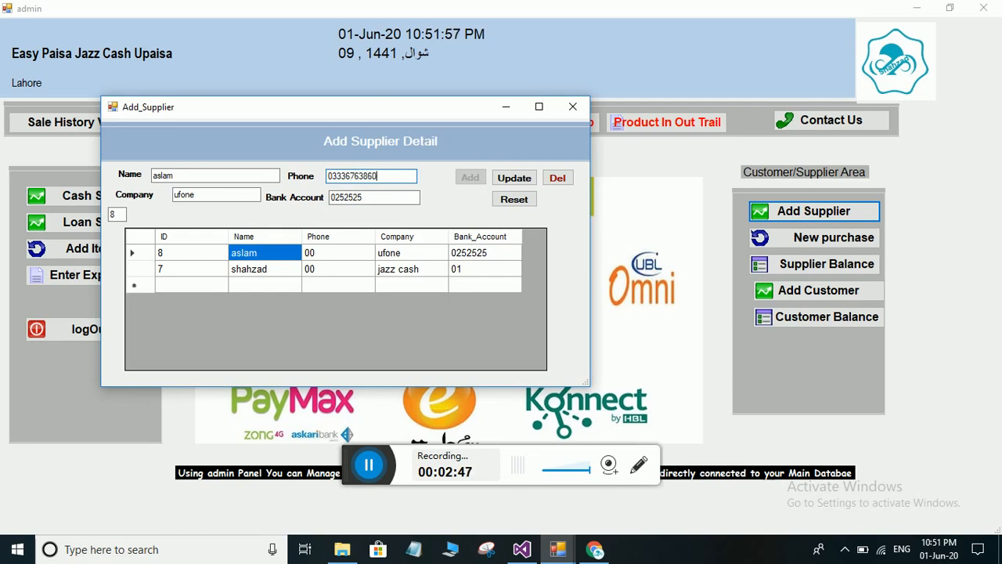
{"action": "left_click", "coordinate": [509, 178]}
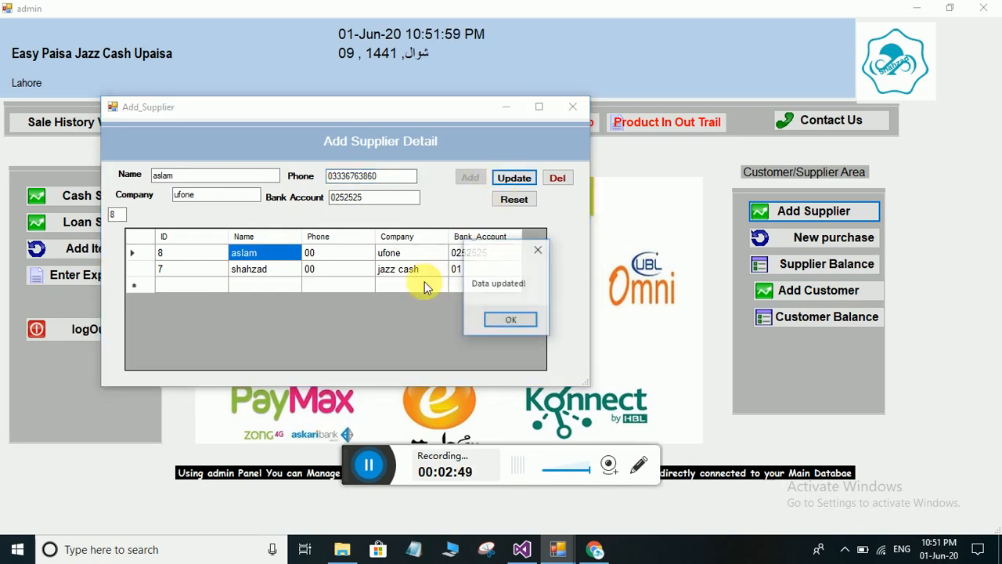
{"action": "left_click", "coordinate": [511, 320]}
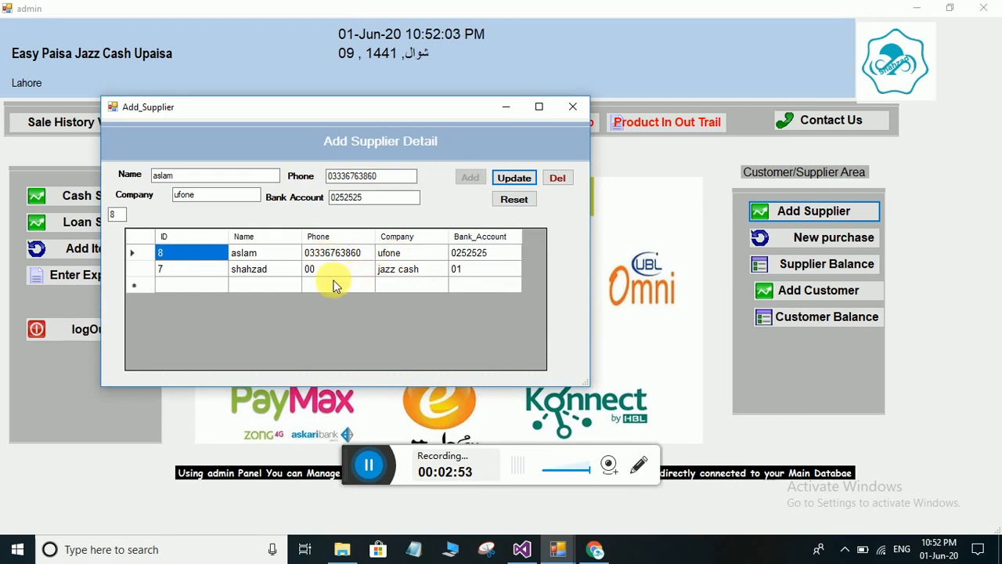
View the jazz cash supplier's details, then close the supplier form
{"action": "left_click", "coordinate": [251, 272]}
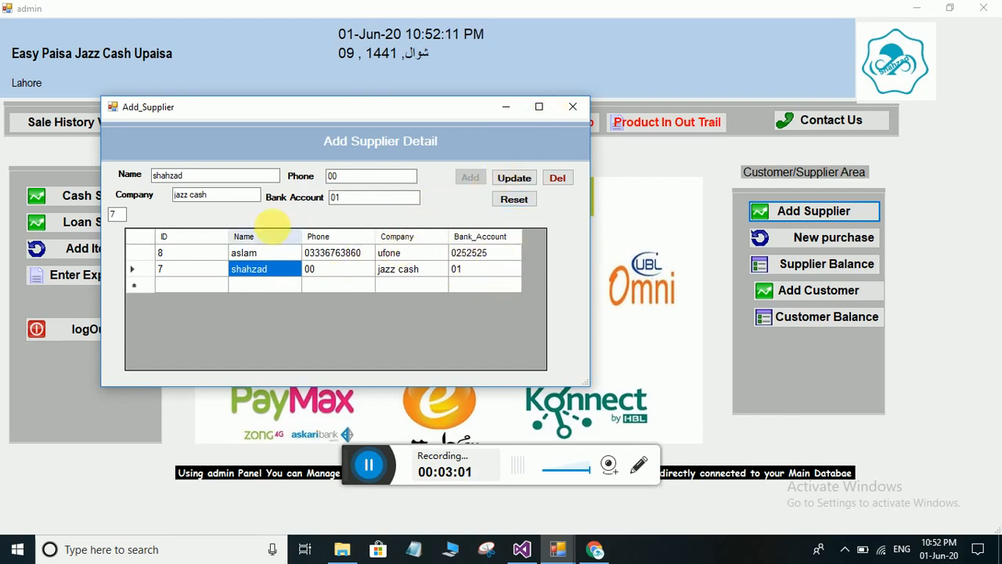
{"action": "left_click", "coordinate": [223, 195]}
{"action": "left_click", "coordinate": [575, 108]}
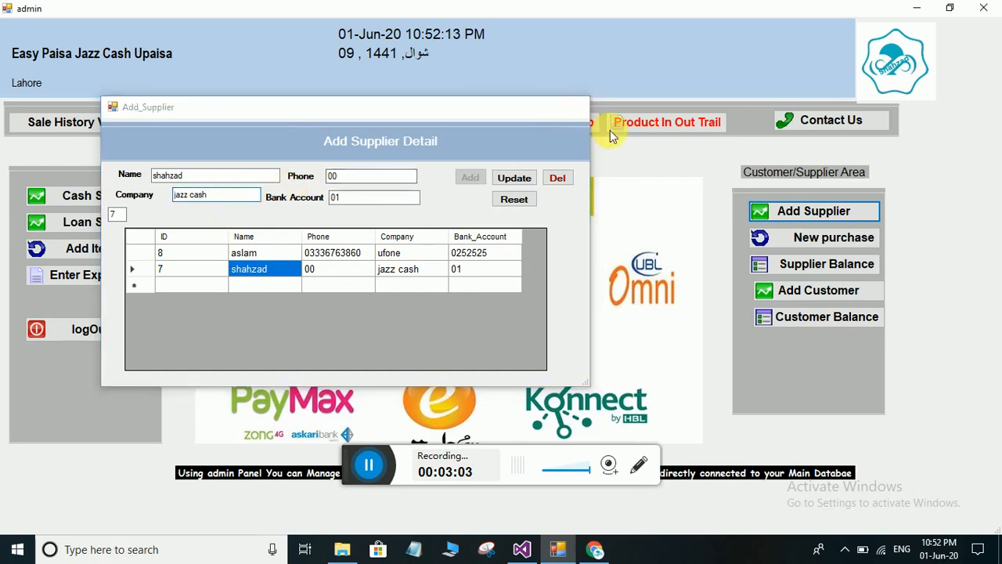
Save a Telenor easy paisa supplier with phone and bank account, then close the form
{"action": "left_click", "coordinate": [754, 218]}
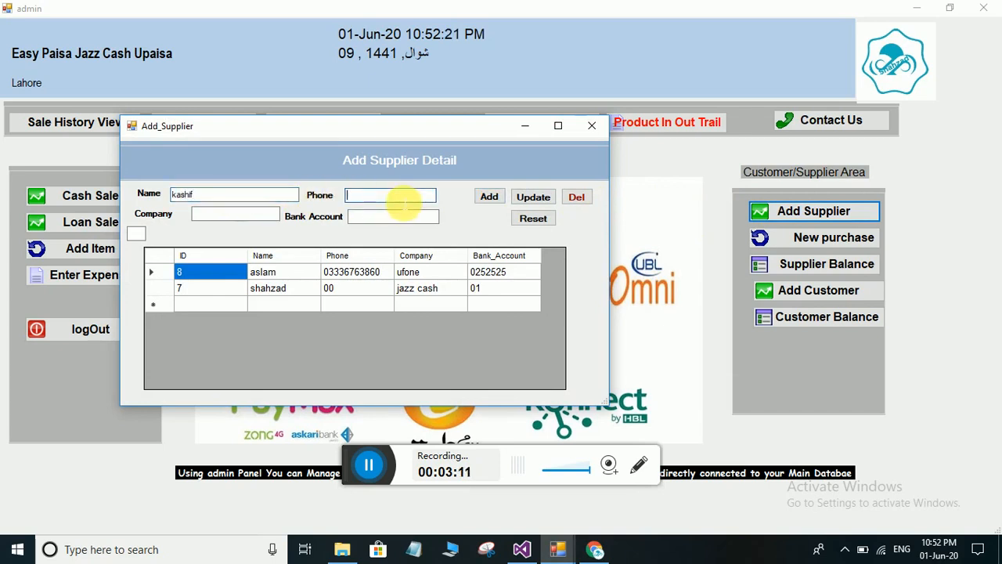
{"action": "type", "text": "00"}
{"action": "left_click", "coordinate": [239, 216]}
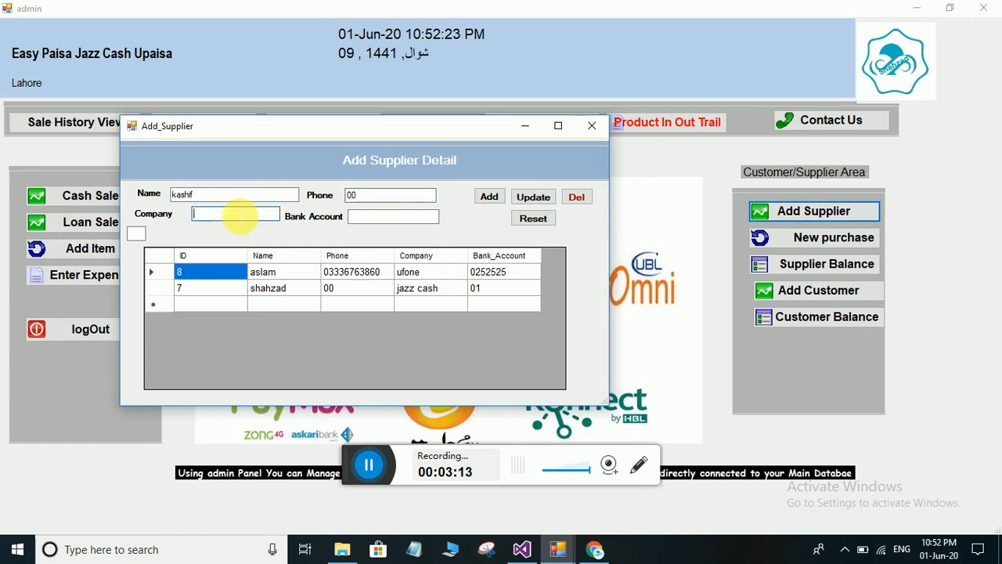
{"action": "type", "text": "Telen"}
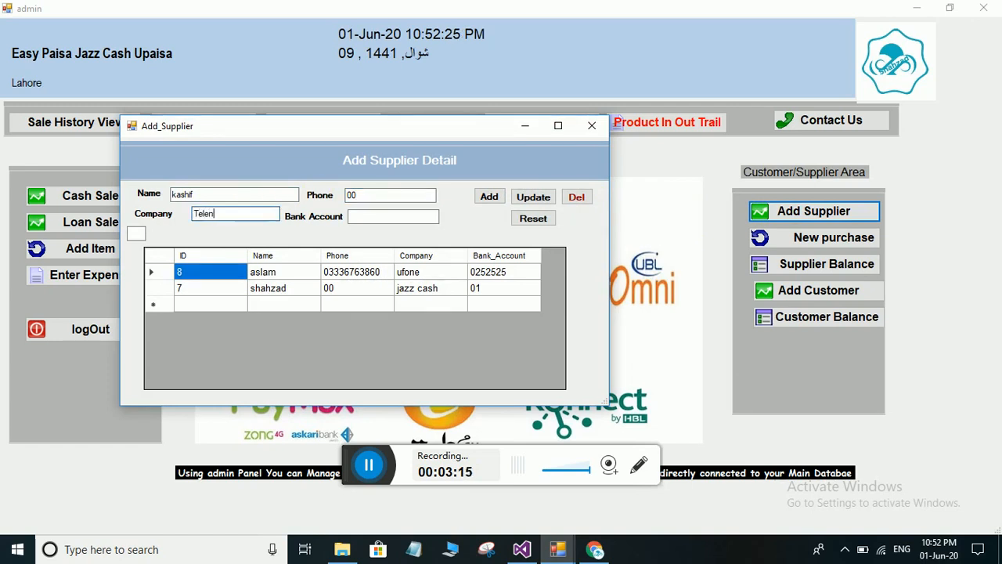
{"action": "type", "text": "or "}
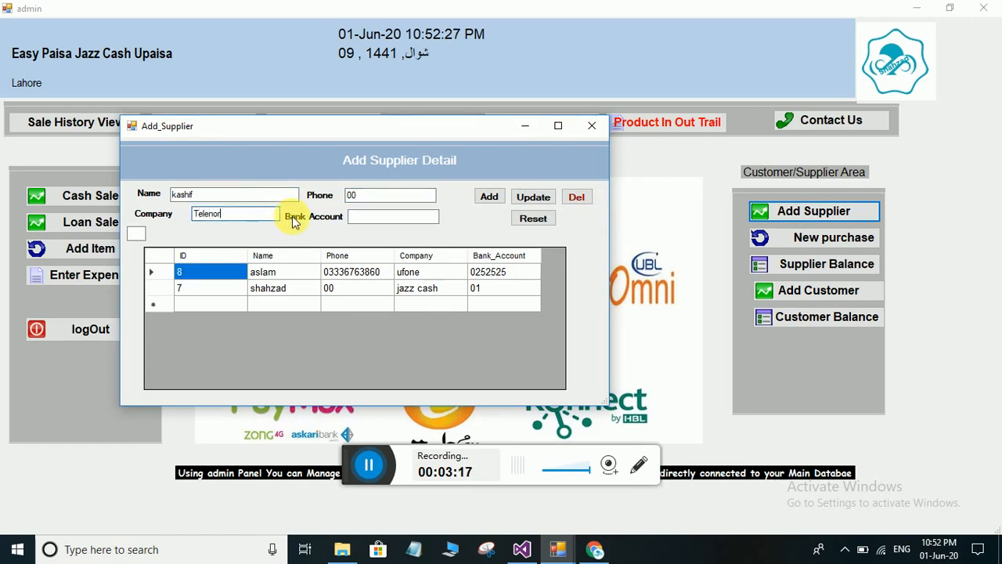
{"action": "type", "text": "easy"}
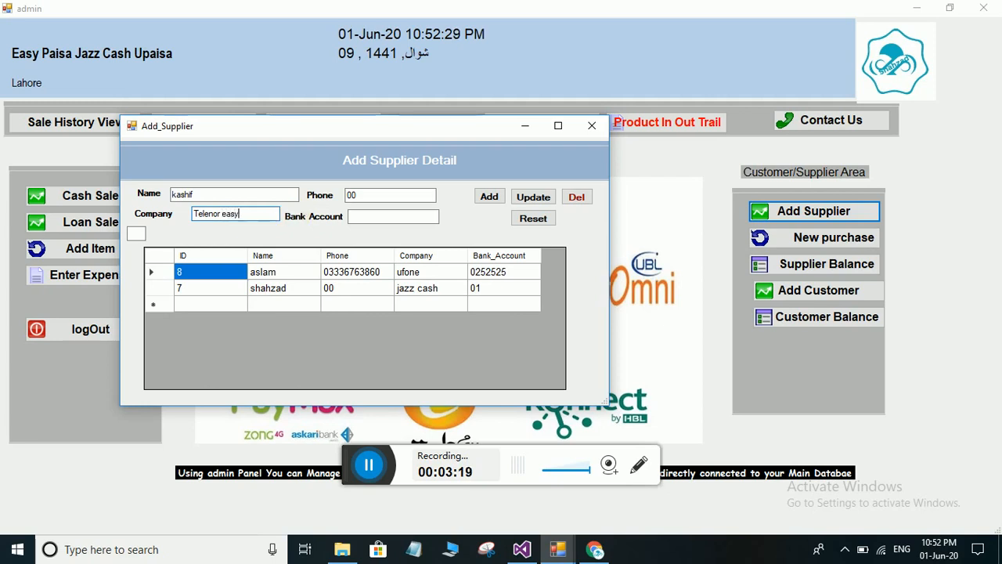
{"action": "type", "text": " paisa"}
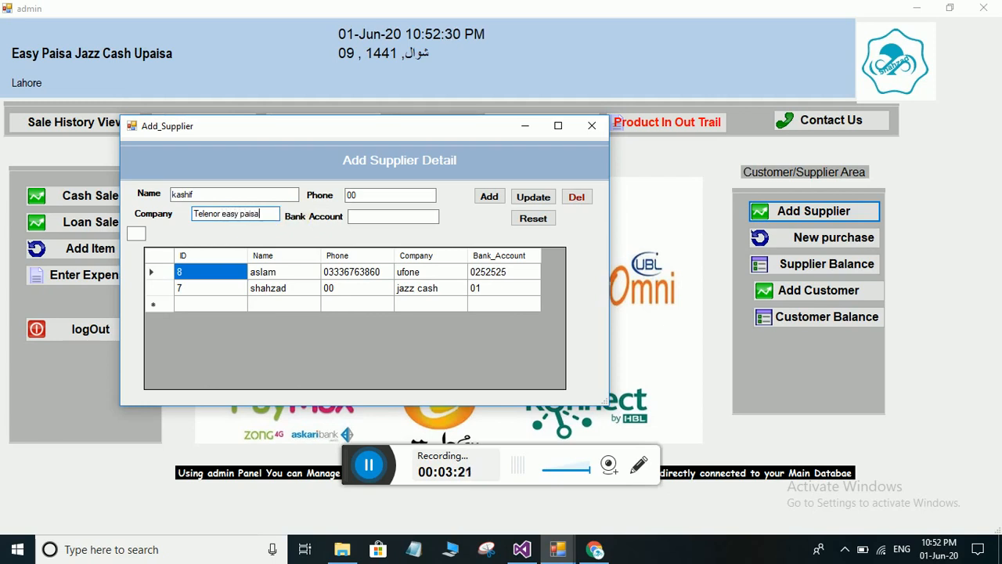
{"action": "left_click", "coordinate": [363, 217]}
{"action": "type", "text": "1258"}
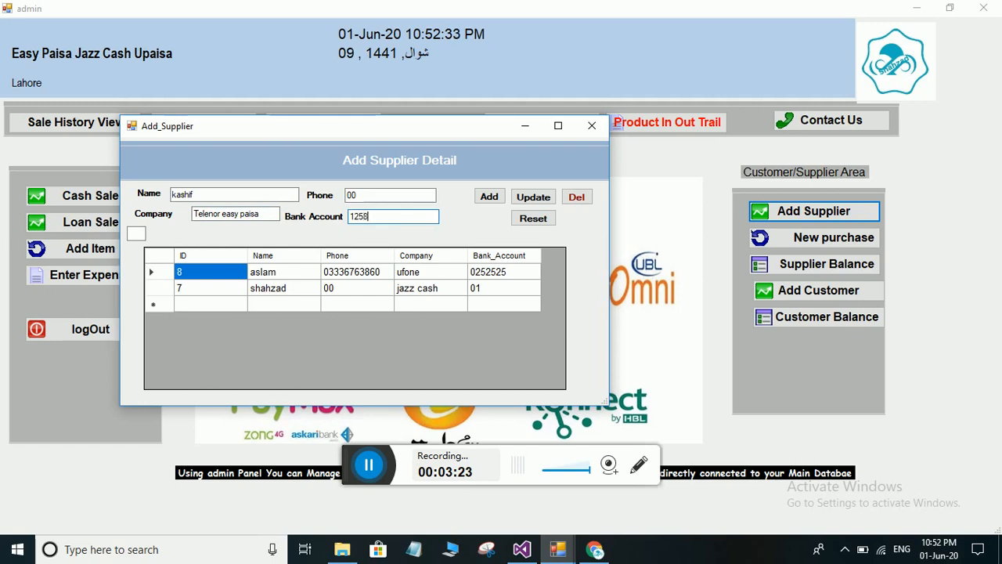
{"action": "type", "text": "8"}
{"action": "left_click", "coordinate": [489, 196]}
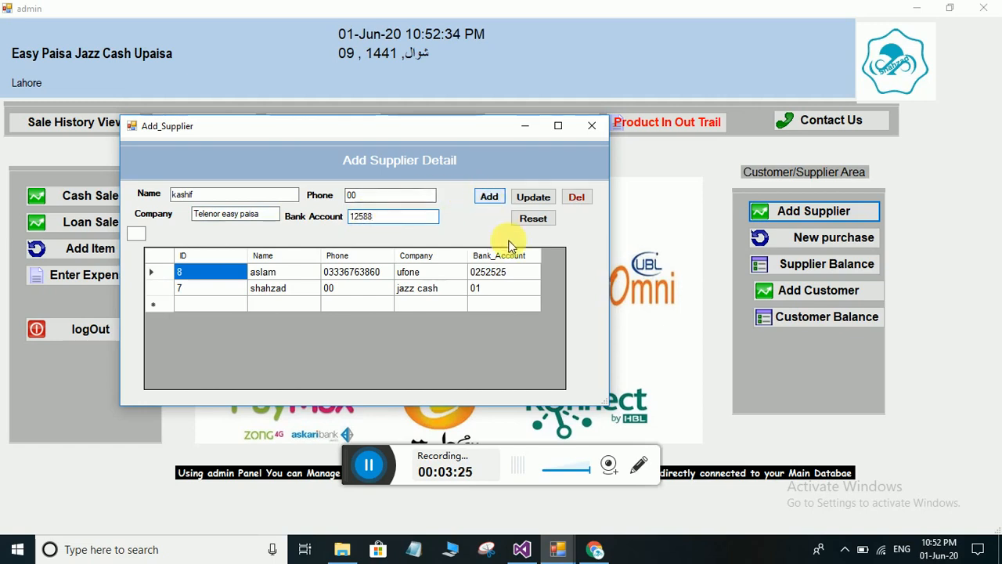
{"action": "left_click", "coordinate": [510, 321]}
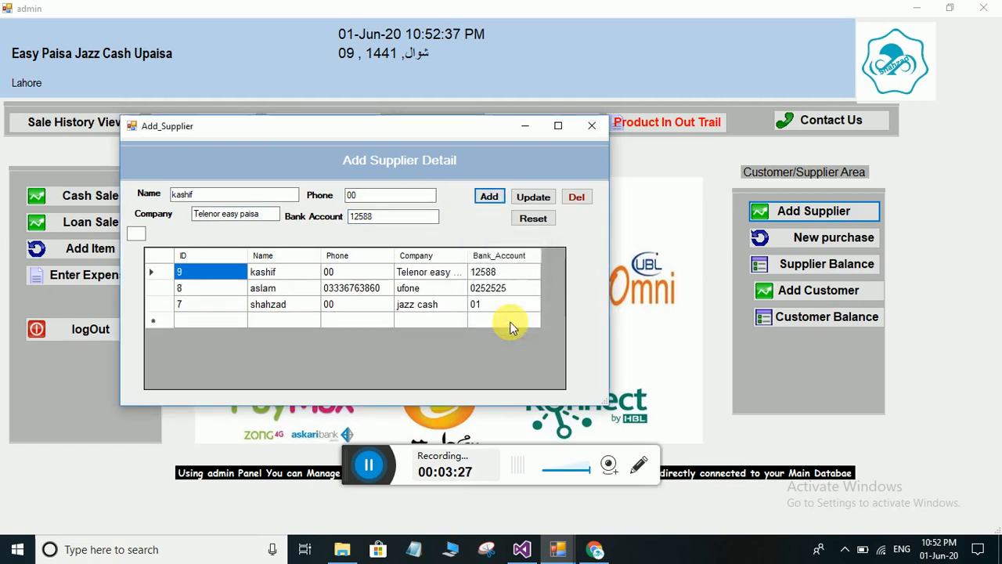
{"action": "left_click", "coordinate": [595, 124]}
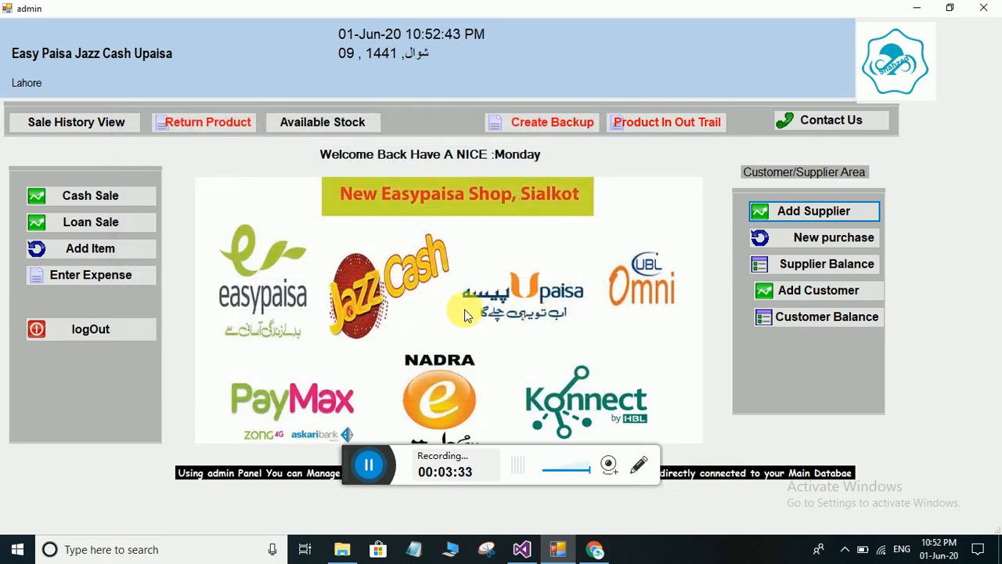
Add the item Easy Paisa with an existing load of 0 and confirm it
{"action": "left_click", "coordinate": [74, 252]}
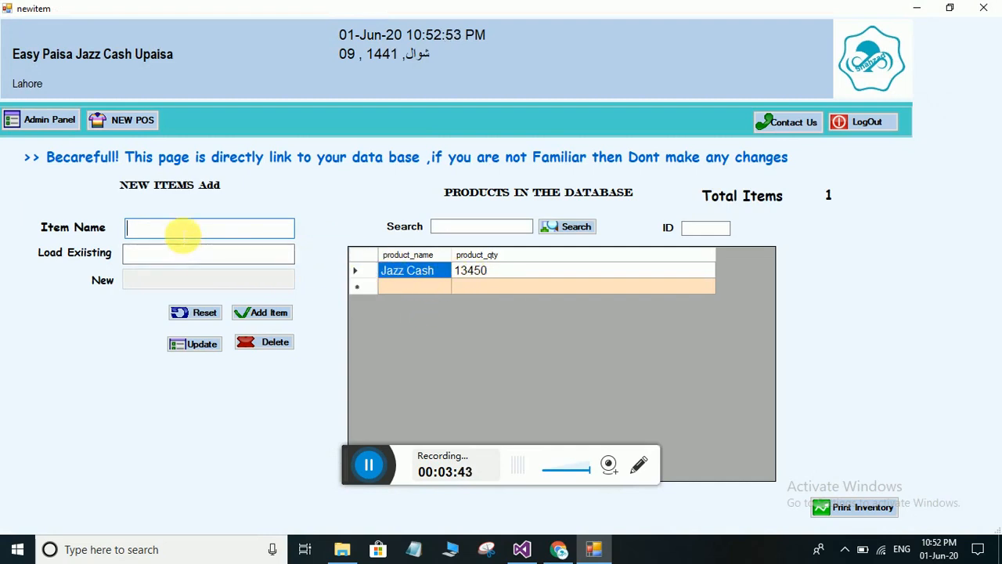
{"action": "type", "text": "Easy Paisa"}
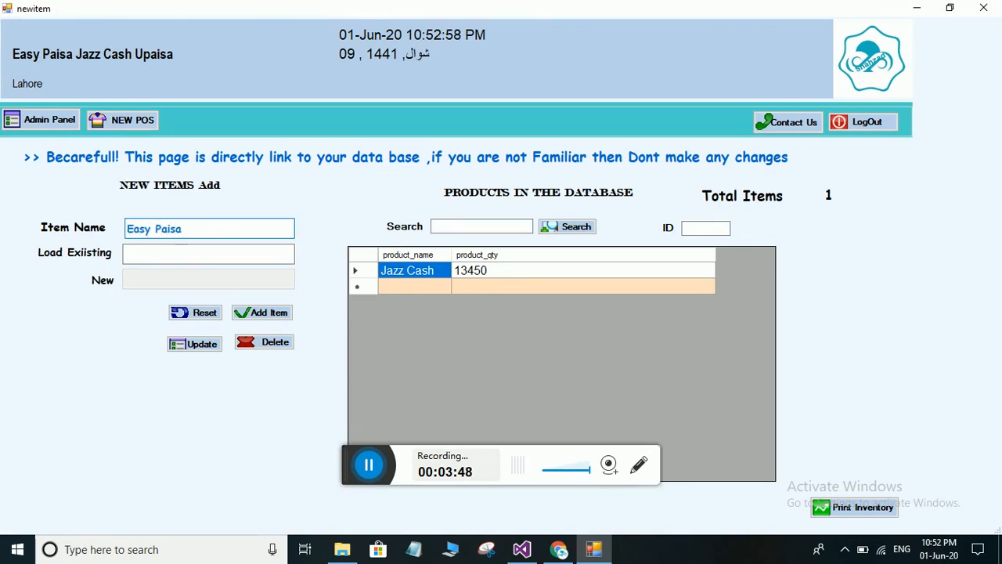
{"action": "left_click", "coordinate": [168, 258]}
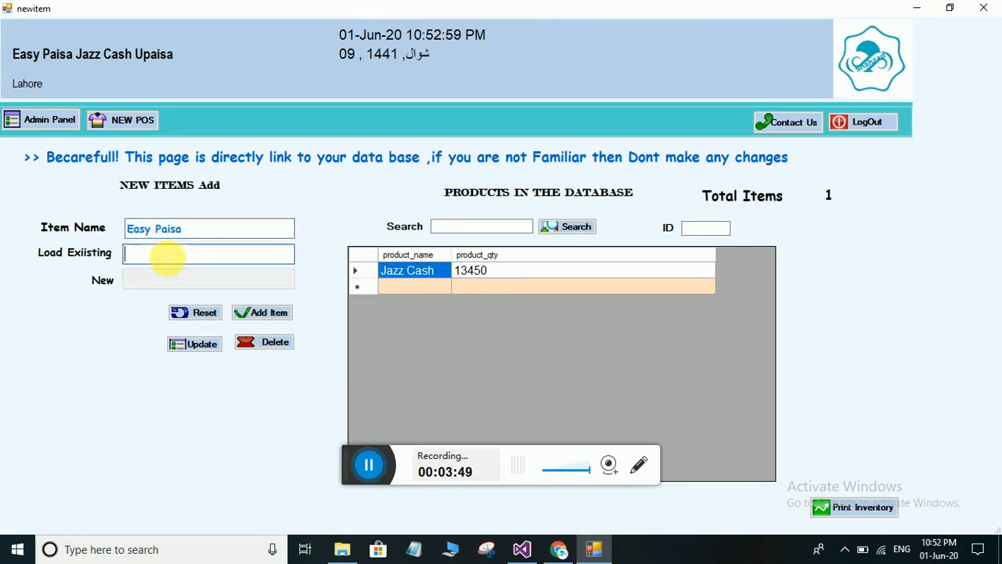
{"action": "type", "text": "0"}
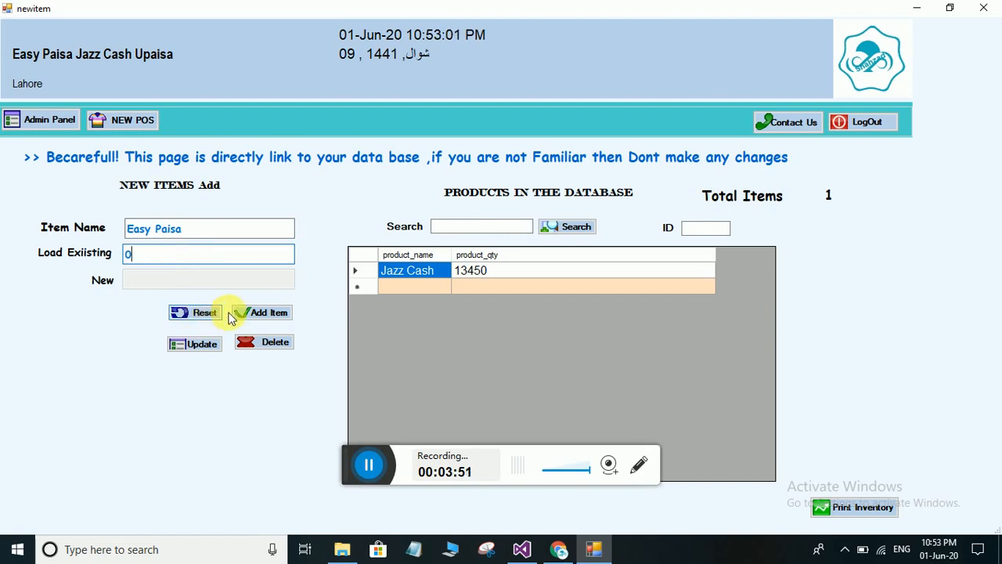
{"action": "left_click", "coordinate": [255, 313]}
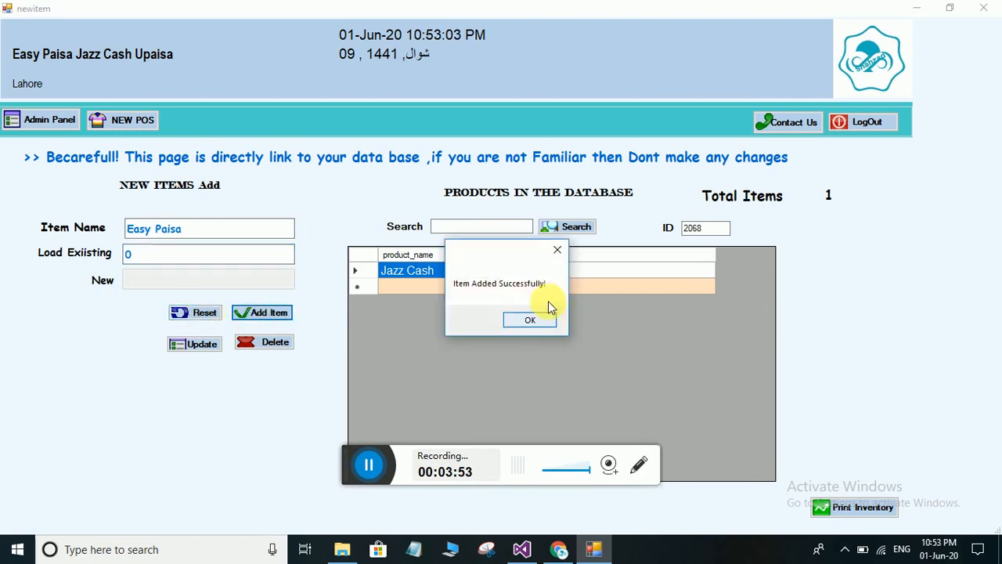
{"action": "left_click", "coordinate": [539, 320]}
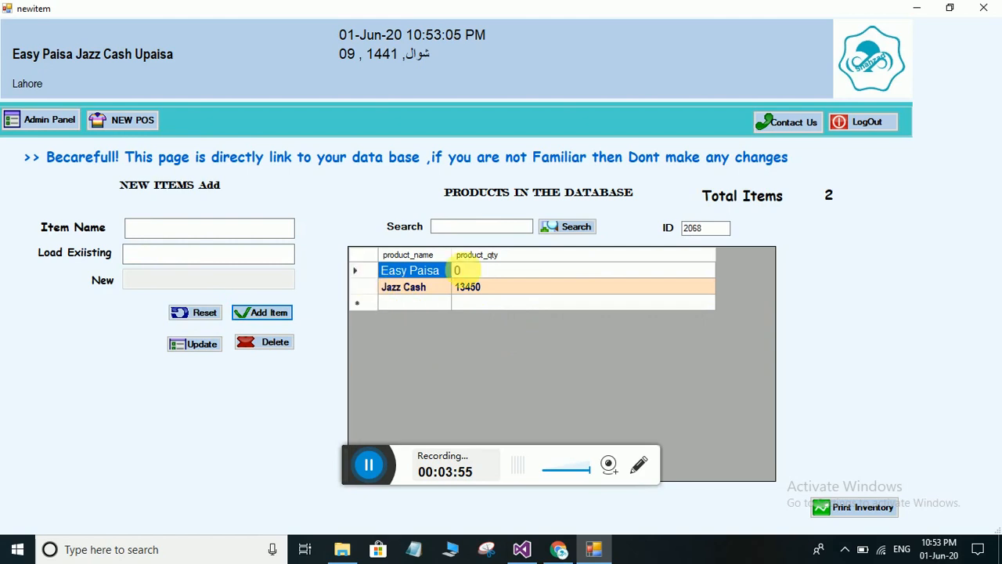
Add U Paisa as a product with 0 existing load
{"action": "left_click", "coordinate": [167, 228]}
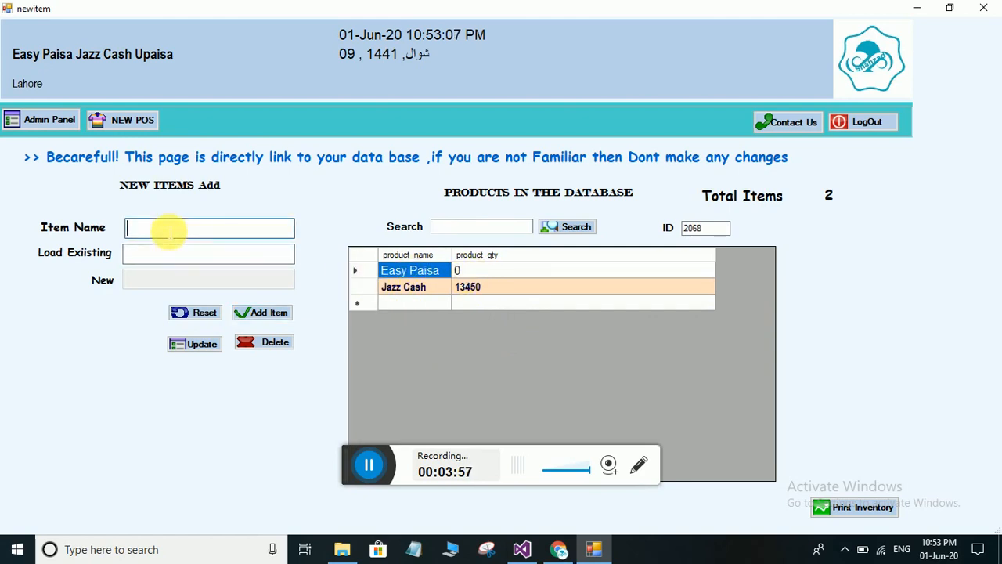
{"action": "type", "text": "U "}
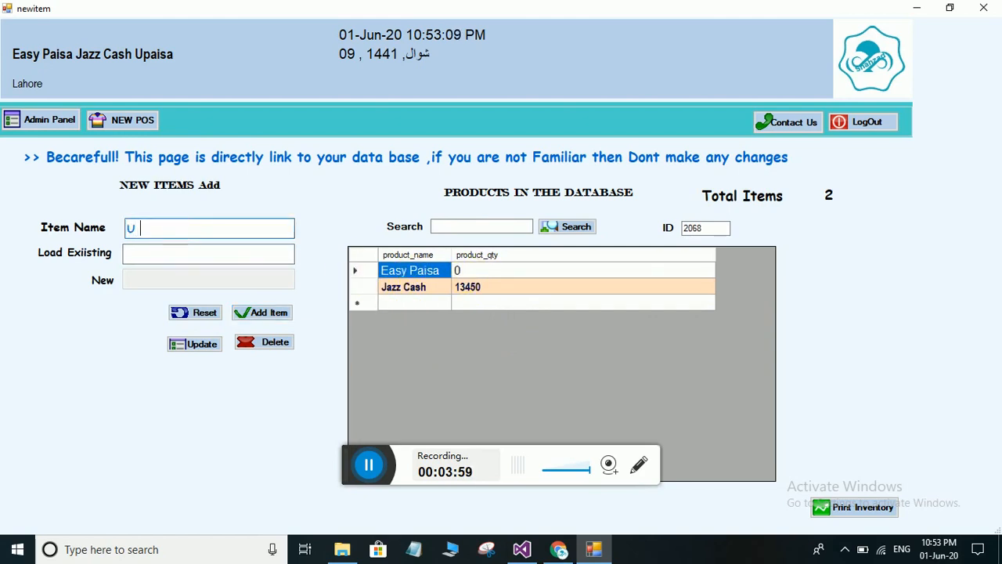
{"action": "type", "text": "Paisa"}
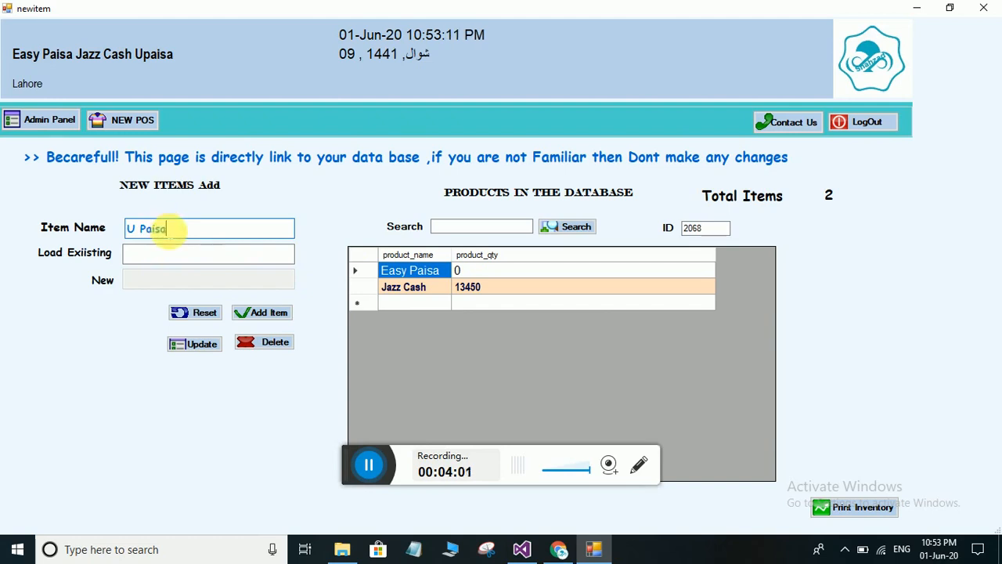
{"action": "left_click", "coordinate": [152, 254]}
{"action": "type", "text": "0"}
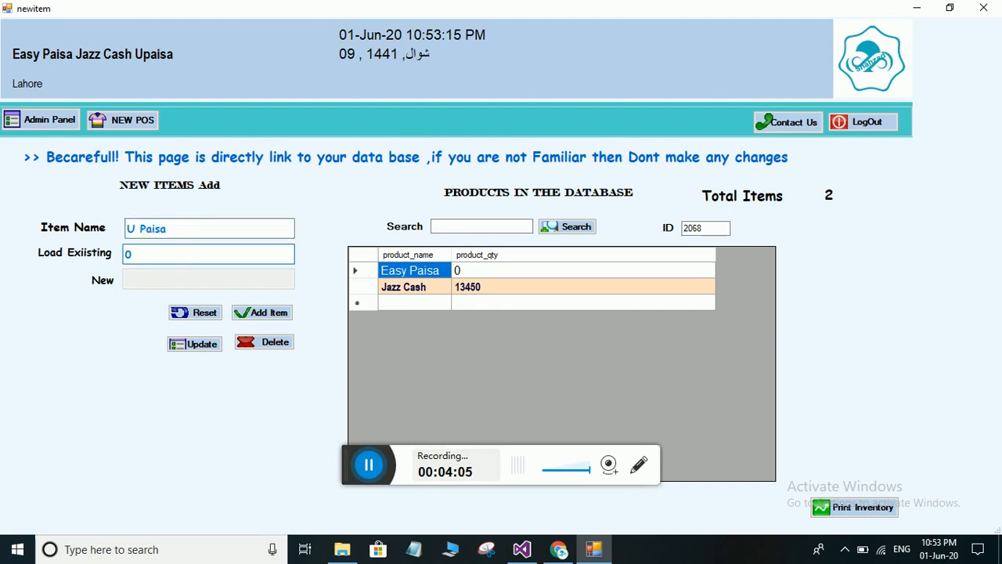
{"action": "left_click", "coordinate": [258, 313]}
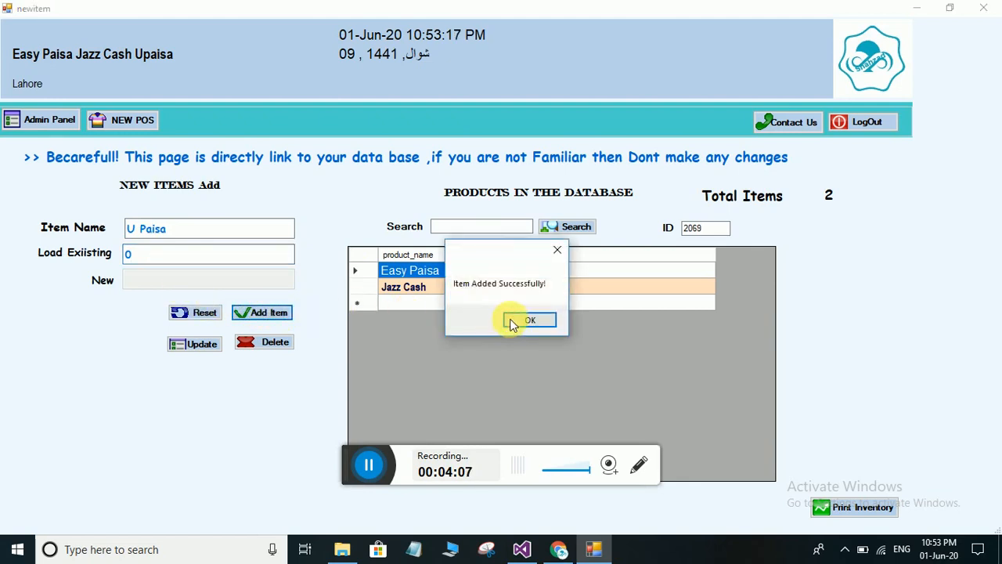
{"action": "left_click", "coordinate": [529, 321]}
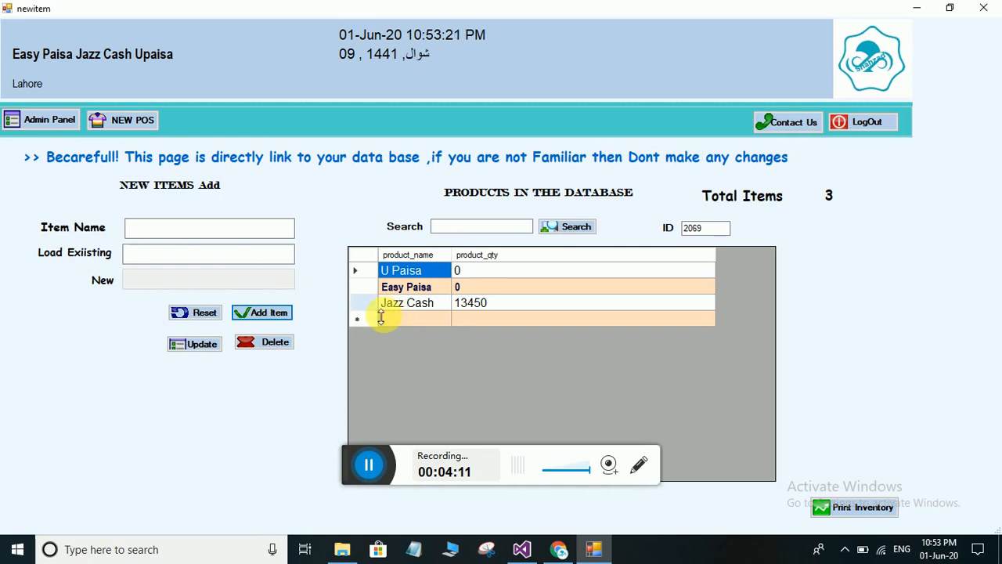
Add U Load as a product with 0 existing load
{"action": "left_click", "coordinate": [181, 228]}
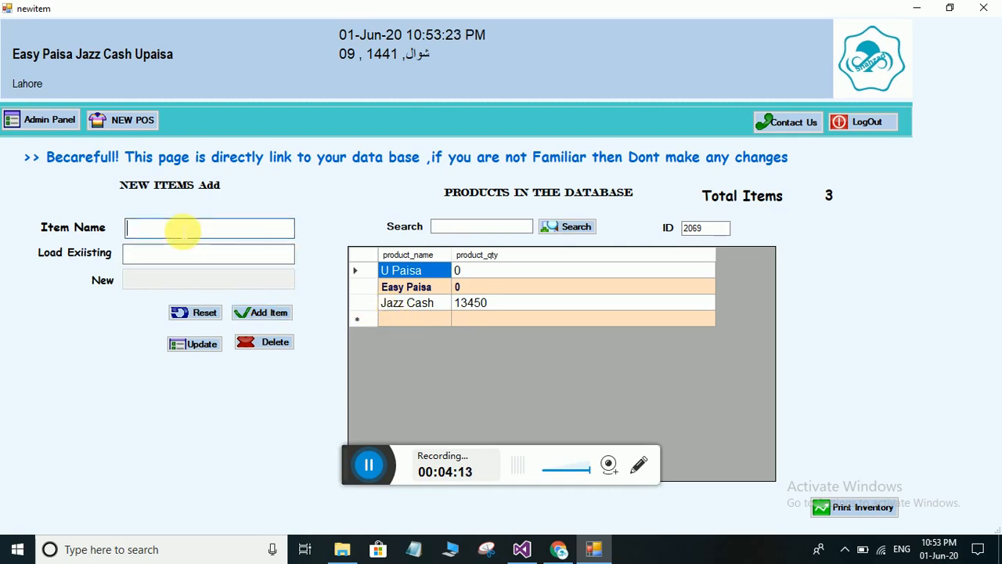
{"action": "type", "text": "u"}
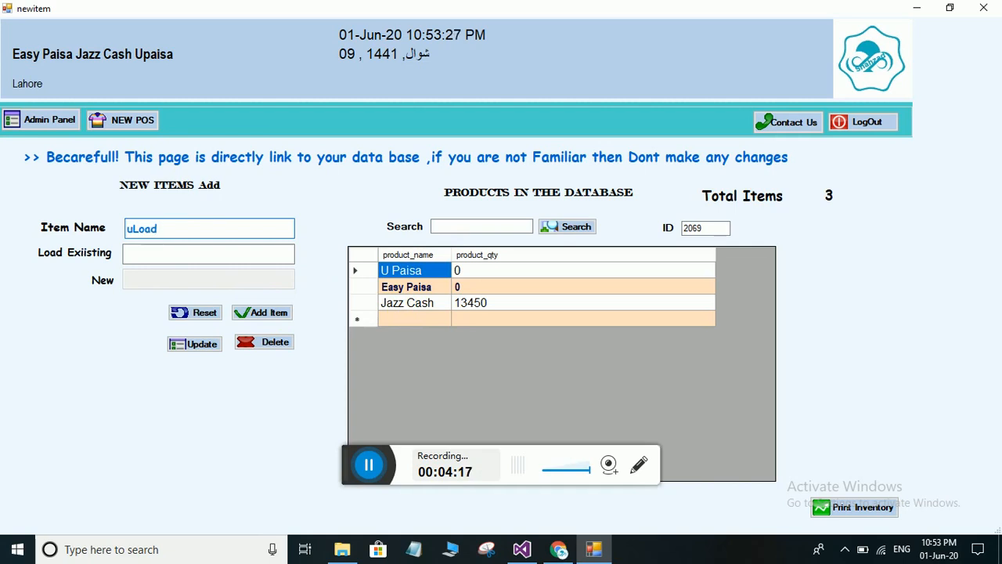
{"action": "type", "text": "Load"}
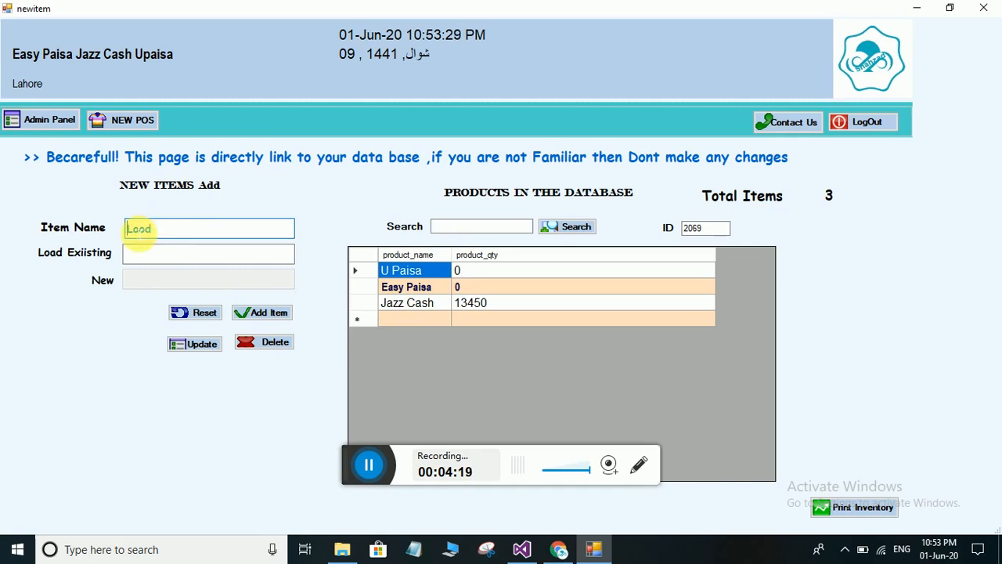
{"action": "type", "text": "U"}
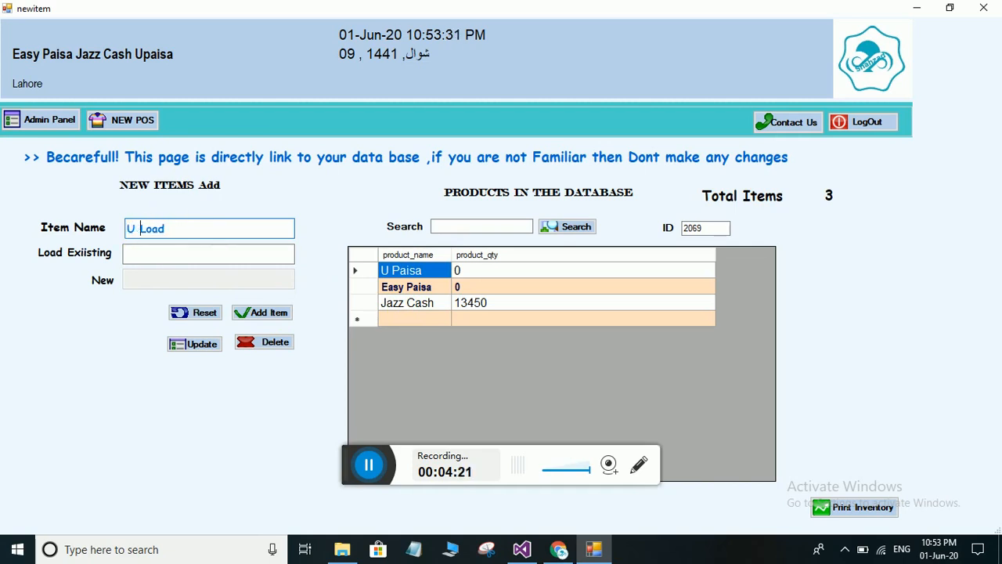
{"action": "left_click", "coordinate": [141, 252]}
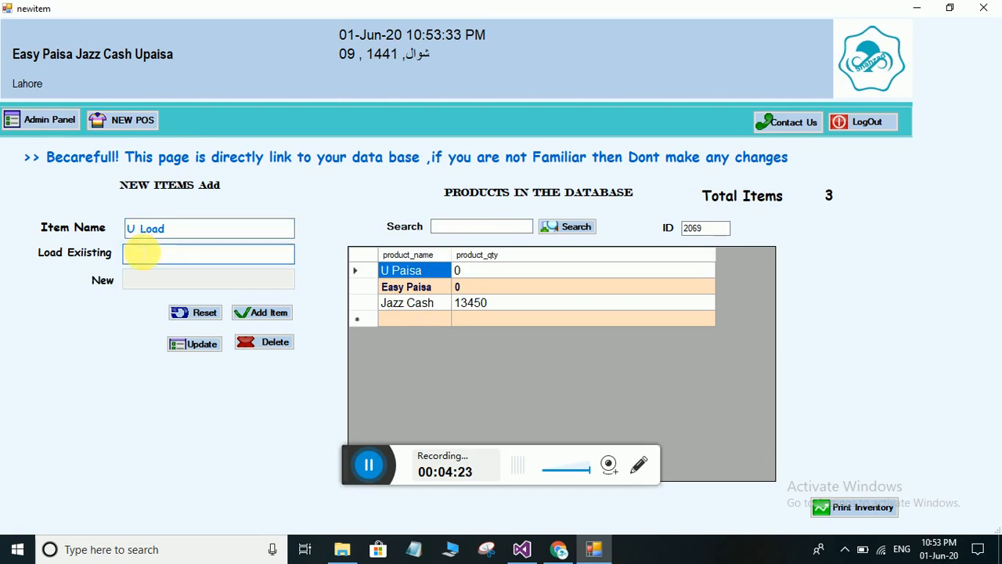
{"action": "type", "text": "0"}
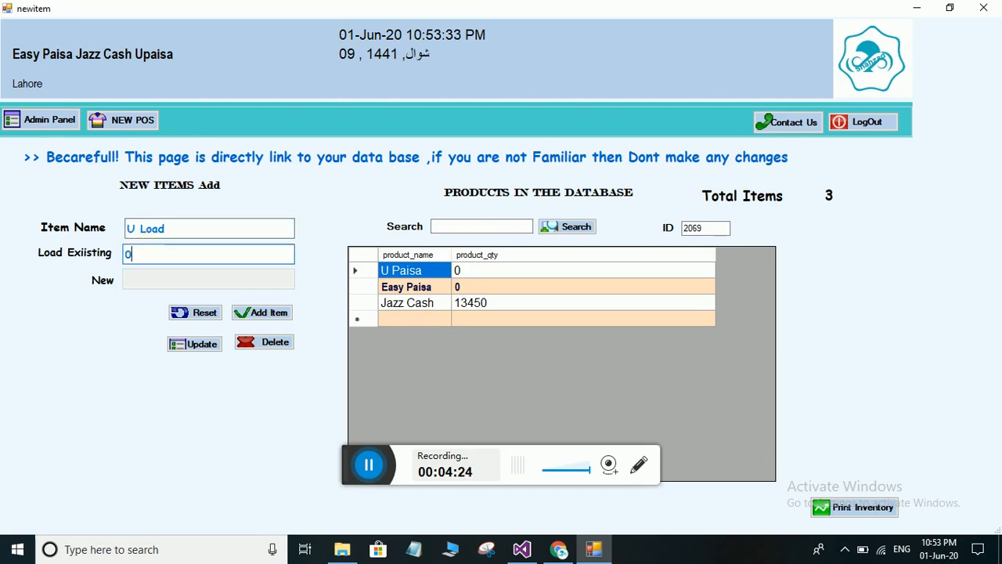
{"action": "left_click", "coordinate": [278, 313]}
{"action": "left_click", "coordinate": [521, 321]}
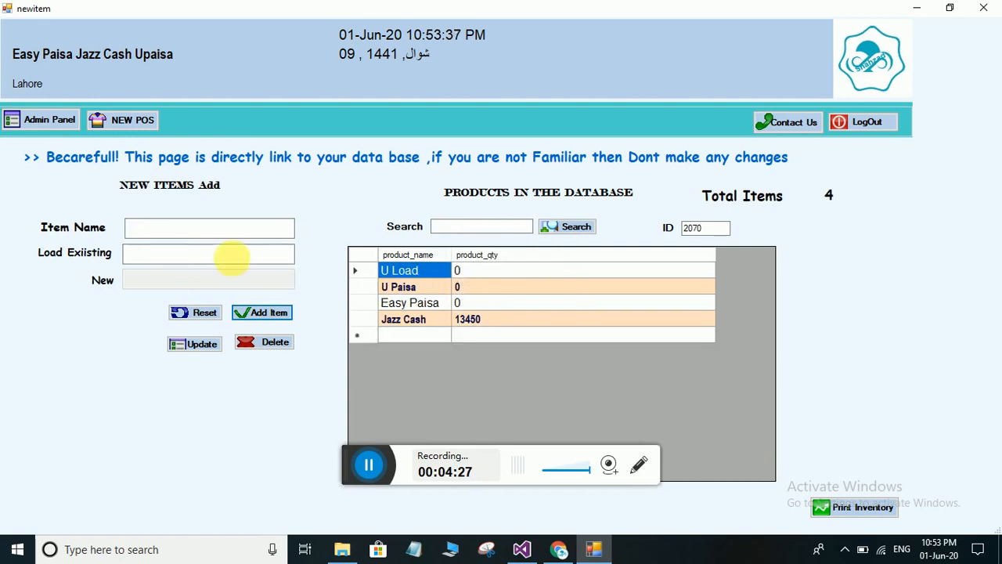
{"action": "left_click", "coordinate": [153, 232]}
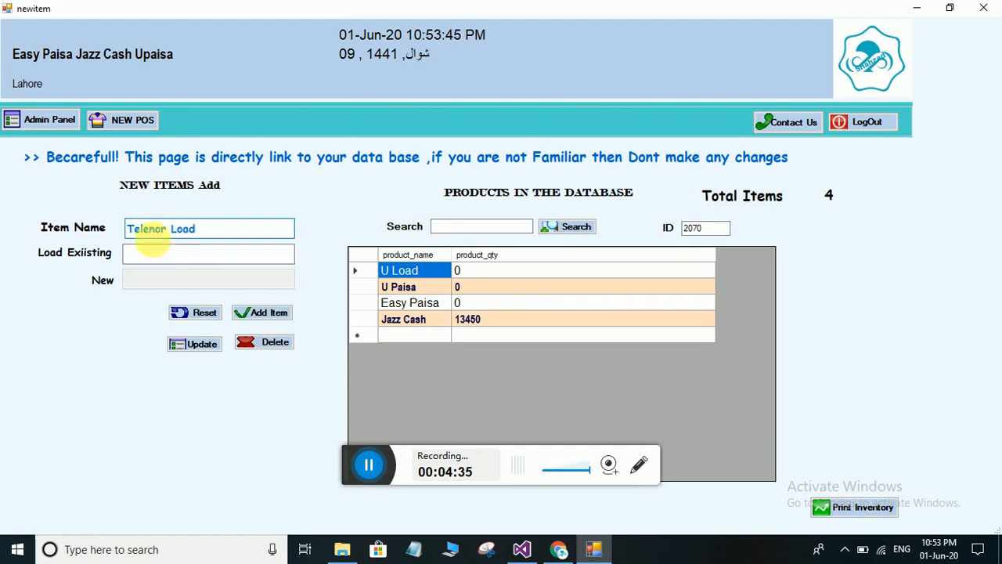
Save Telenor Load as a product with 0 existing load
{"action": "left_click", "coordinate": [157, 252]}
{"action": "type", "text": "0"}
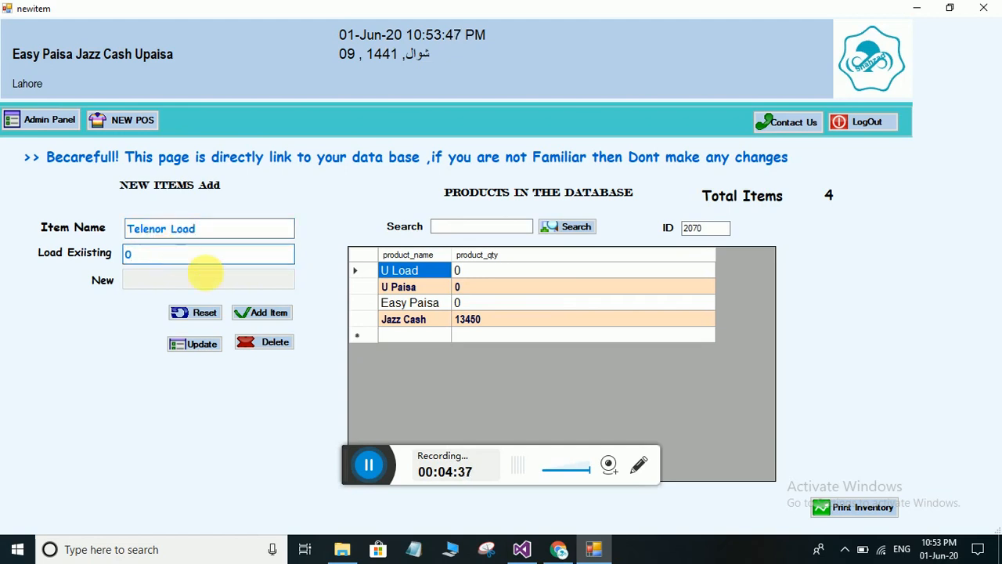
{"action": "left_click", "coordinate": [249, 313]}
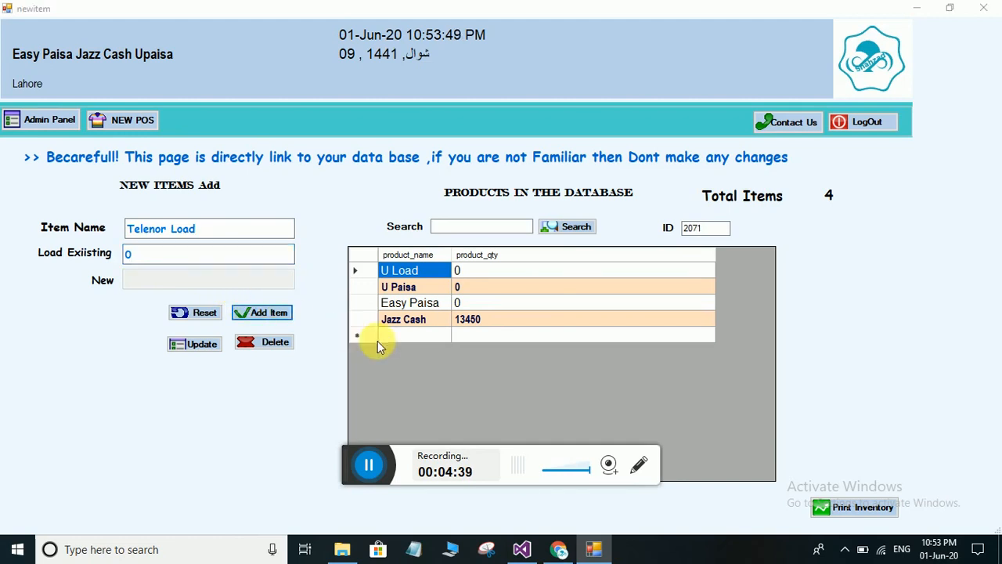
{"action": "left_click", "coordinate": [515, 318]}
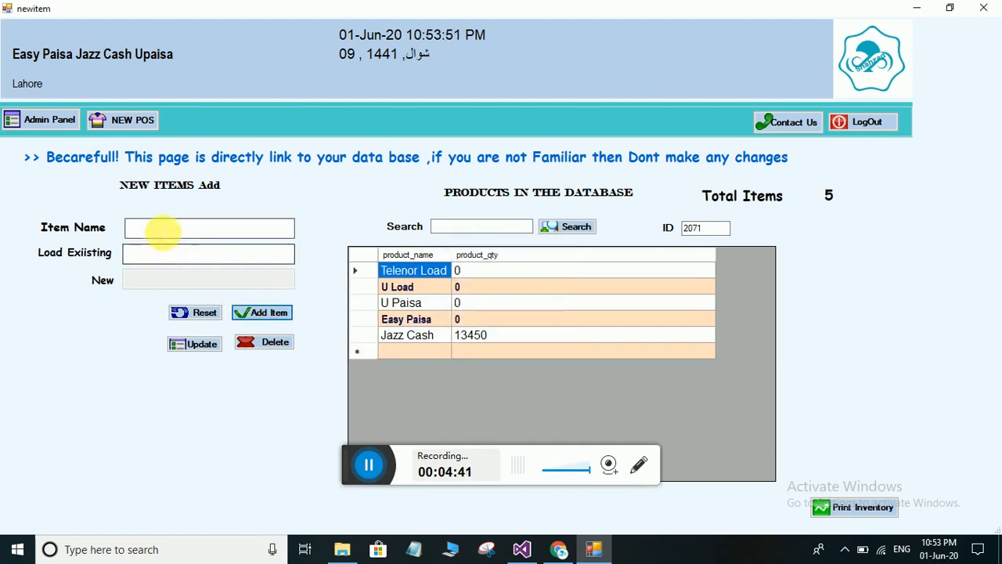
Add Zong Load as a product with 0 existing load
{"action": "left_click", "coordinate": [162, 231]}
{"action": "type", "text": "Zong Load"}
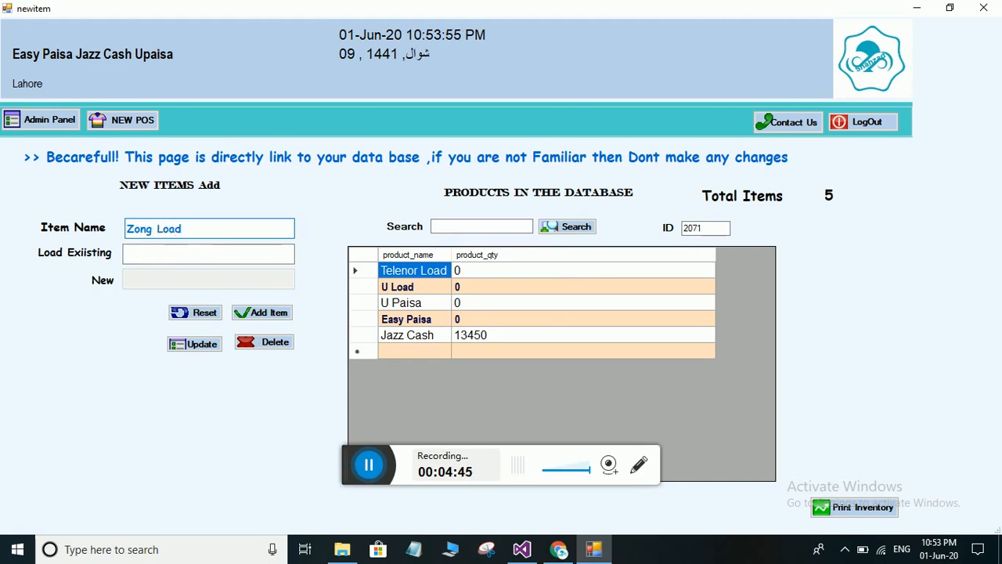
{"action": "key", "text": "Tab"}
{"action": "type", "text": "0"}
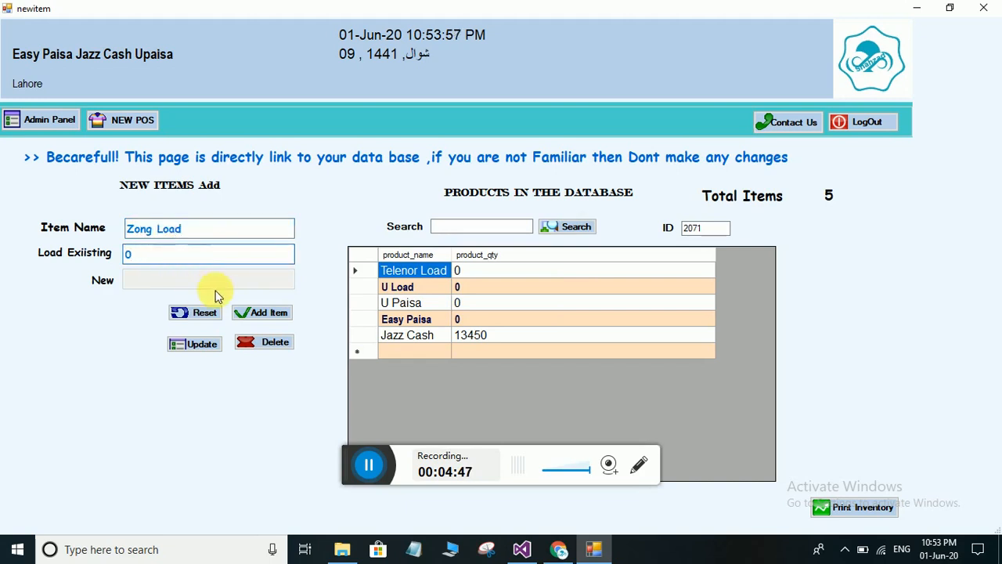
{"action": "left_click", "coordinate": [252, 315]}
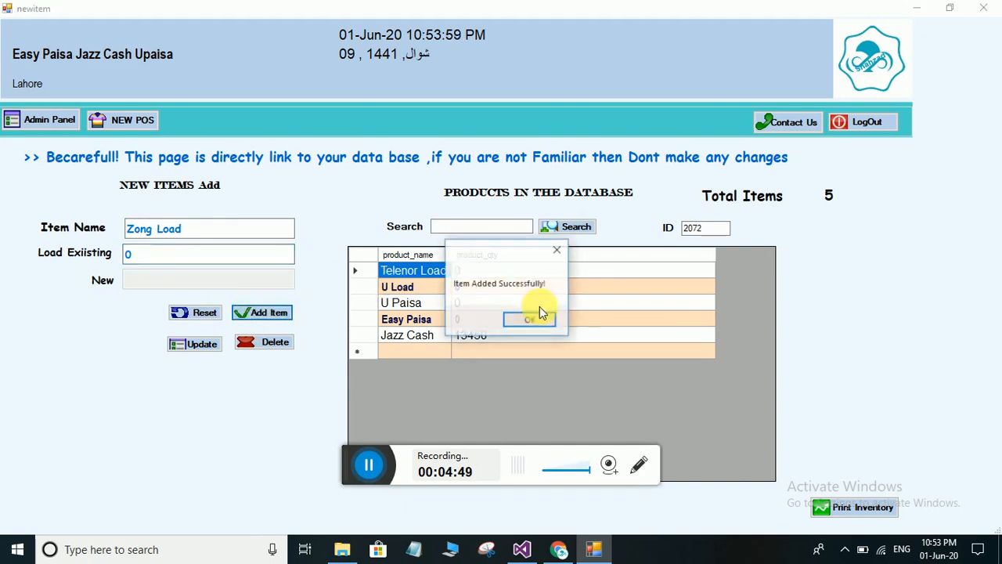
{"action": "left_click", "coordinate": [537, 314]}
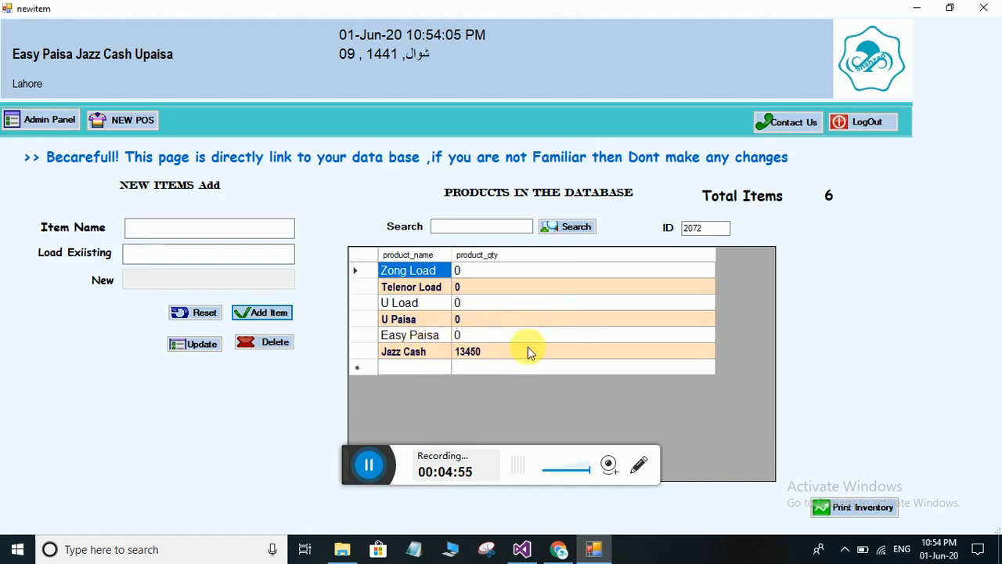
{"action": "left_click", "coordinate": [217, 256]}
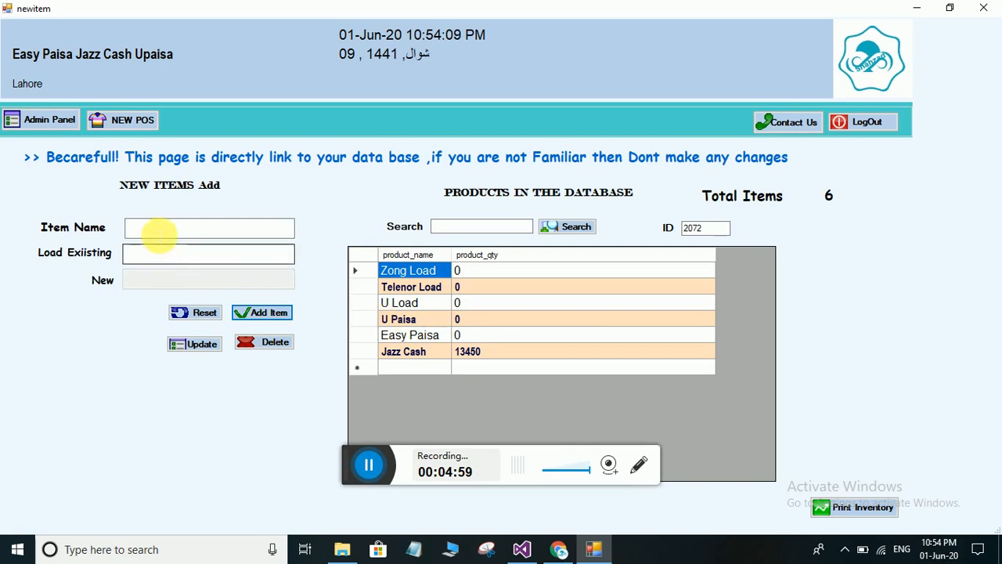
Add Jazz Load with 0 existing load, then go back to the Admin Panel
{"action": "left_click", "coordinate": [154, 226]}
{"action": "type", "text": "Jazz Load"}
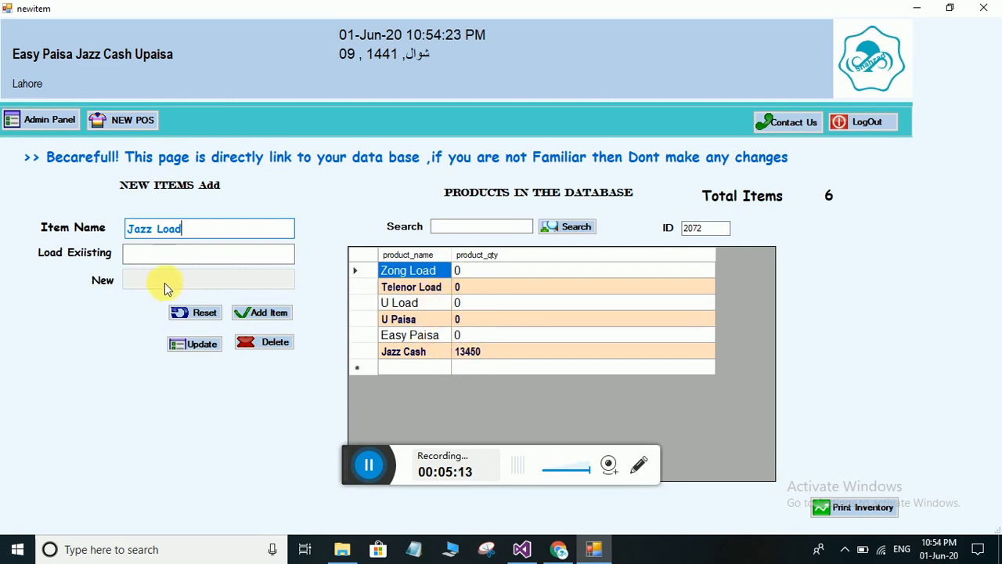
{"action": "left_click", "coordinate": [161, 253]}
{"action": "type", "text": "0"}
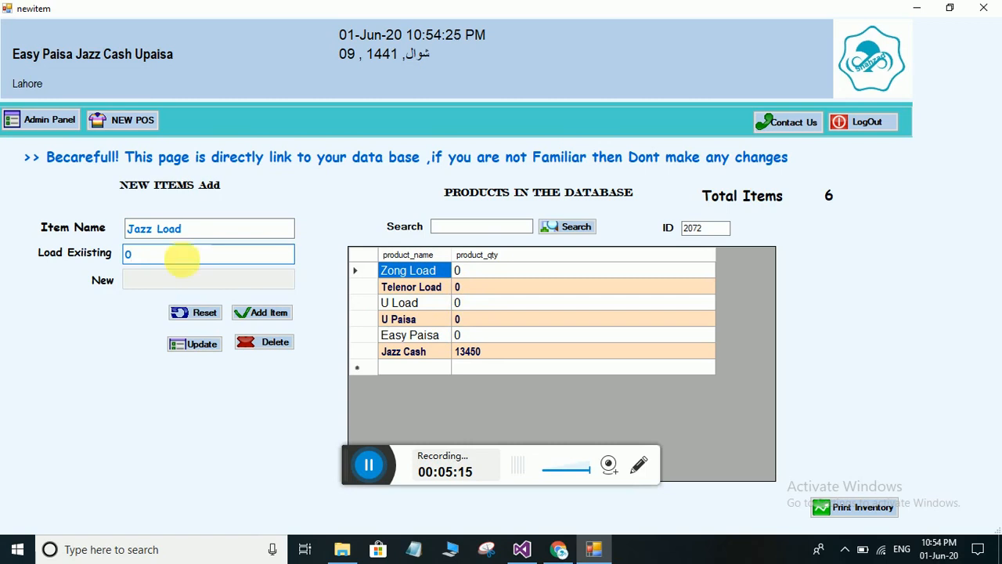
{"action": "left_click", "coordinate": [245, 313]}
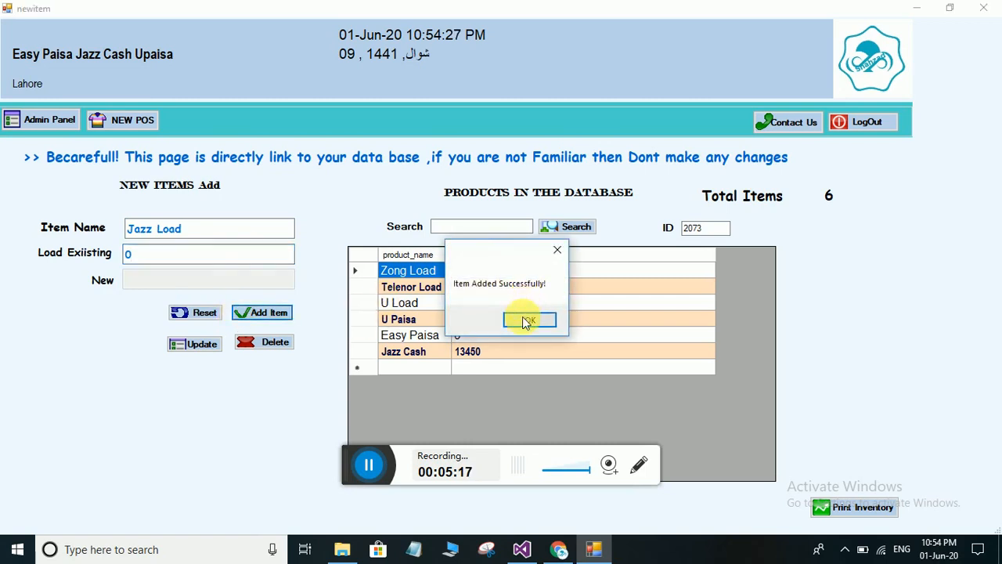
{"action": "left_click", "coordinate": [523, 320]}
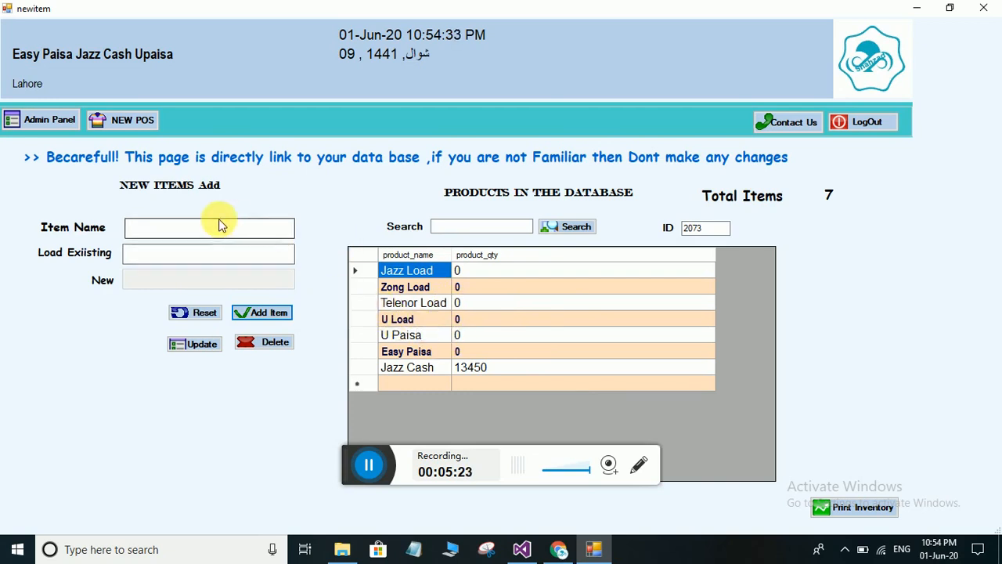
{"action": "left_click", "coordinate": [33, 119]}
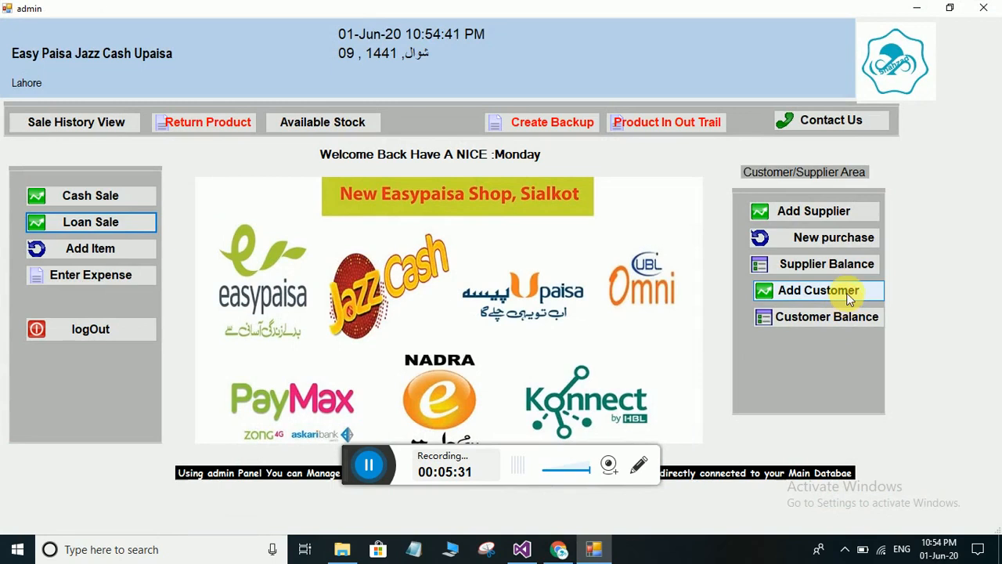
Open the New purchase invoice screen after briefly checking supplier details
{"action": "left_click", "coordinate": [833, 211]}
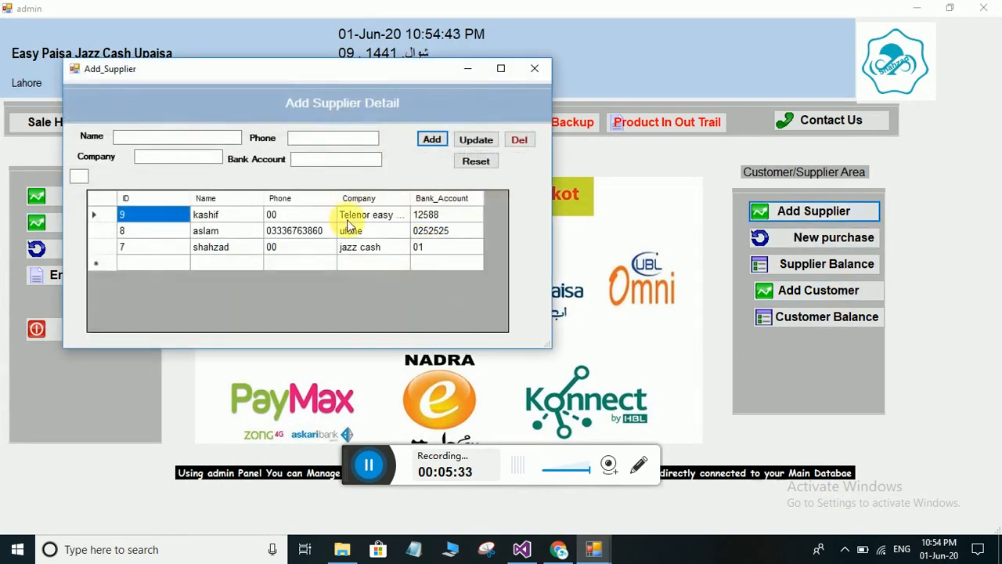
{"action": "left_click", "coordinate": [534, 69]}
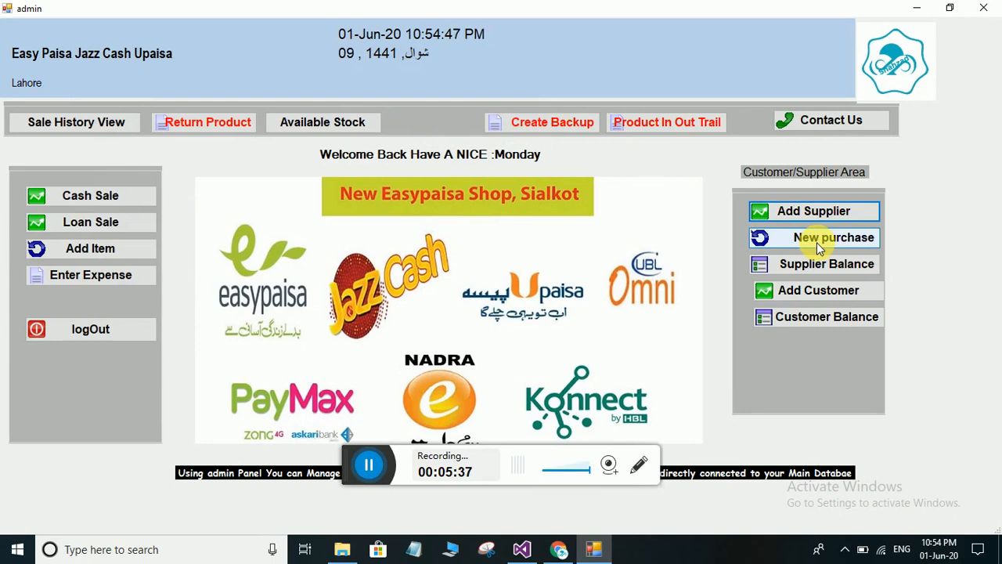
{"action": "left_click", "coordinate": [831, 241]}
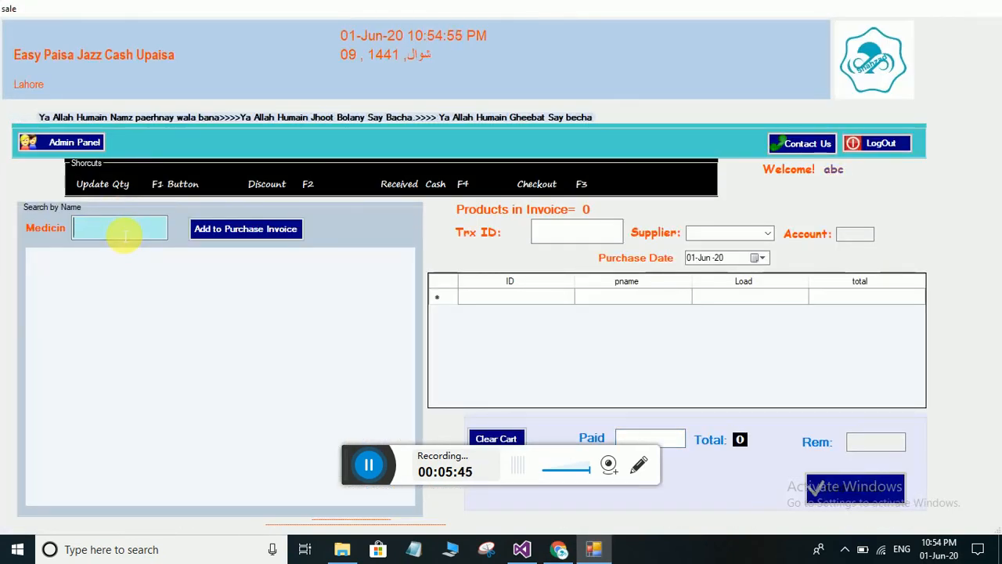
Add Easy Paisa to the purchase invoice with a load of 25000
{"action": "type", "text": "e"}
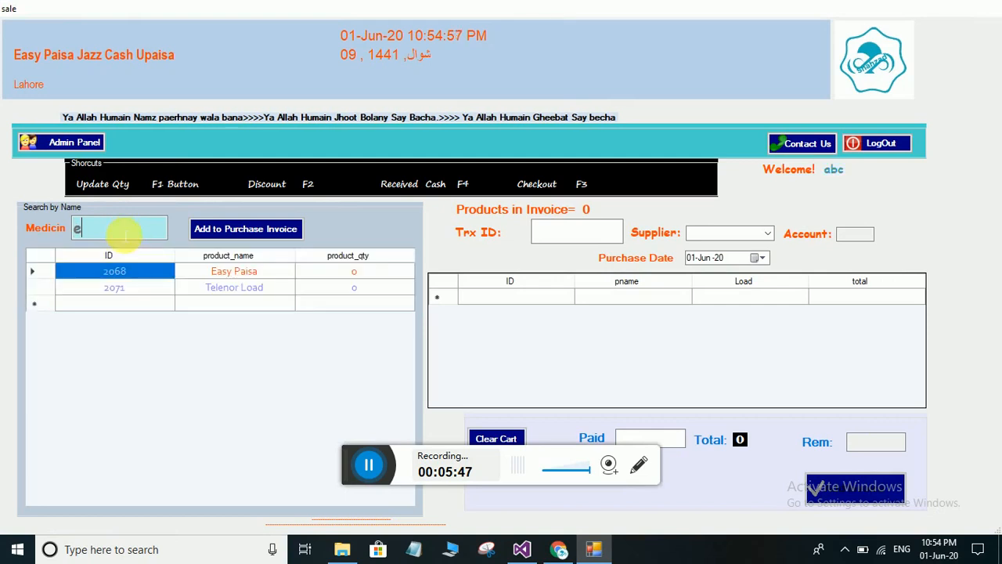
{"action": "double_click", "coordinate": [221, 274]}
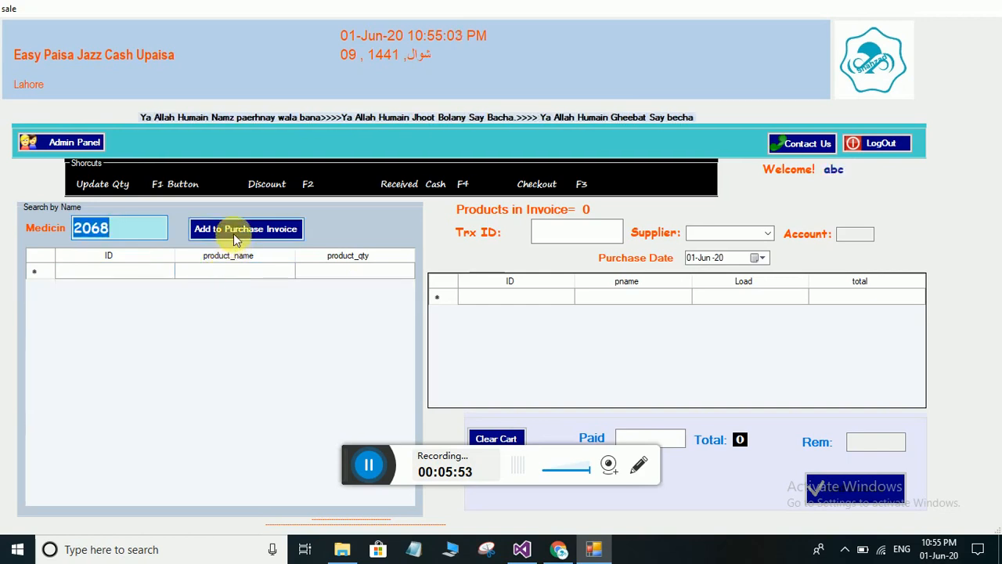
{"action": "left_click", "coordinate": [235, 238]}
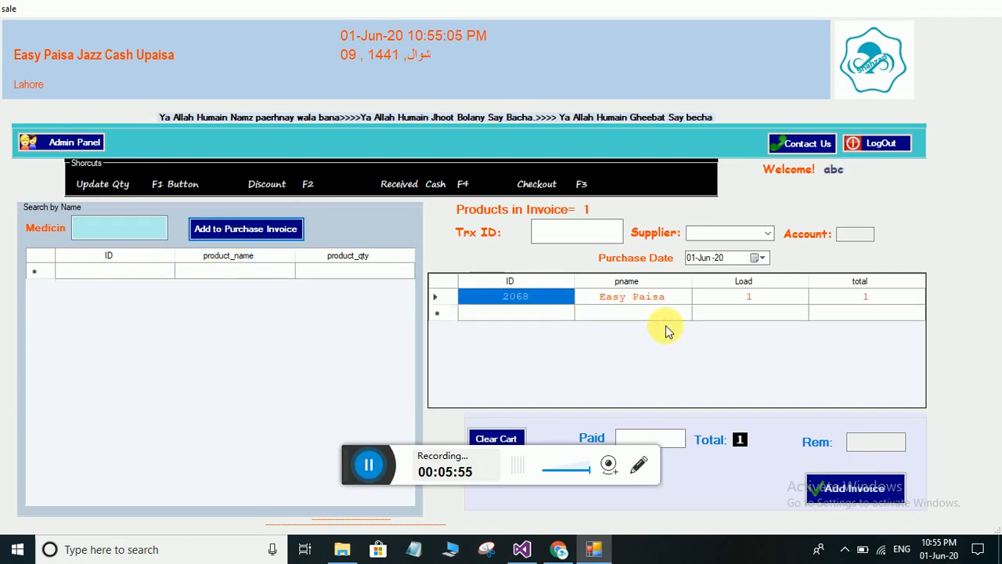
{"action": "left_click", "coordinate": [743, 302]}
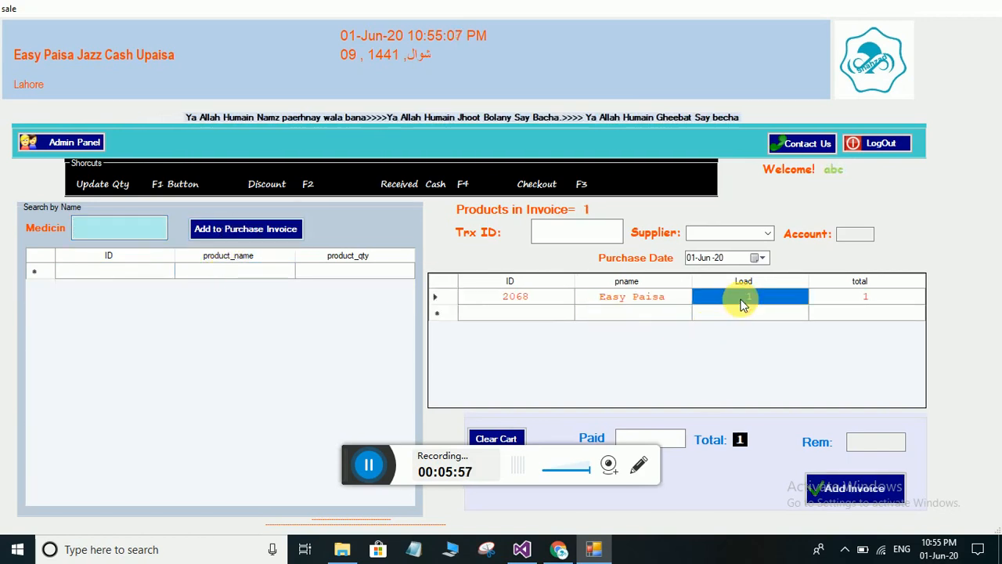
{"action": "type", "text": "25000"}
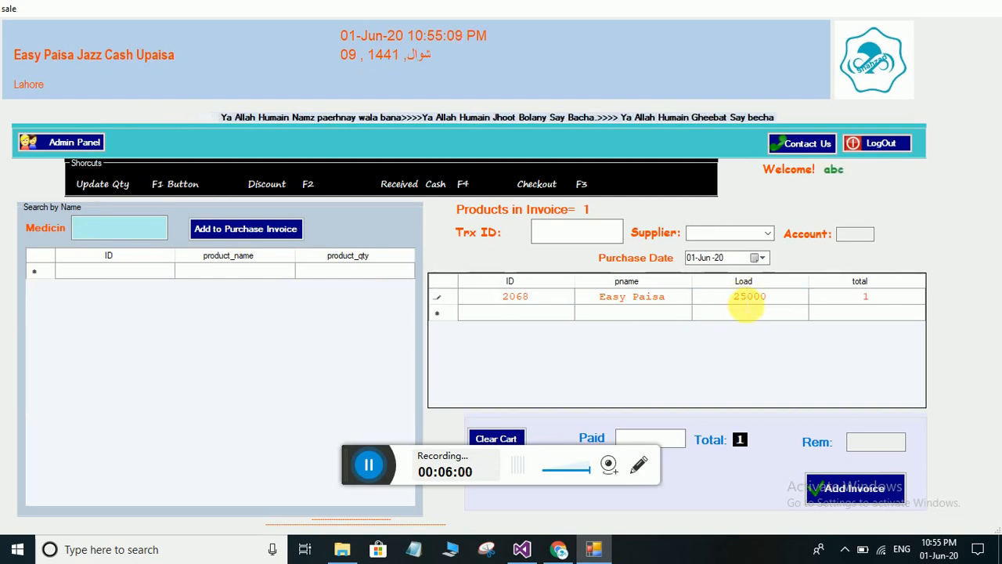
{"action": "key", "text": "Return"}
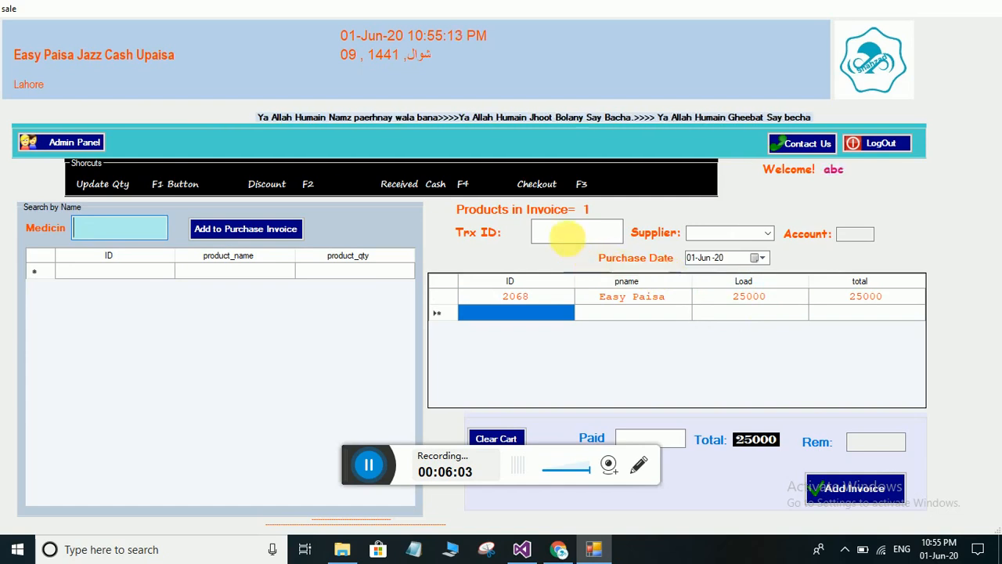
Enter a transaction ID, choose the supplier, pay 15000 and save the invoice
{"action": "left_click", "coordinate": [567, 234]}
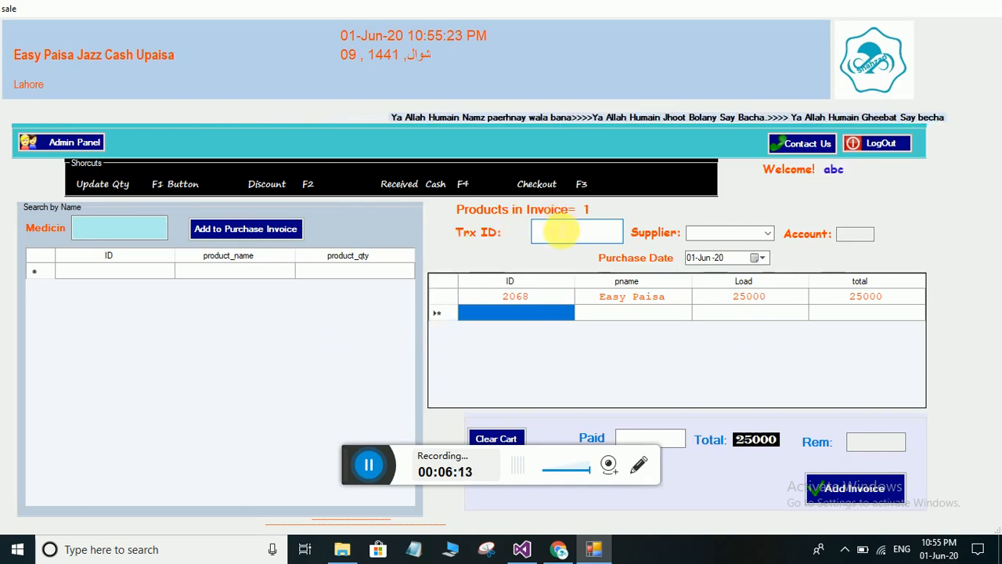
{"action": "type", "text": "12548985"}
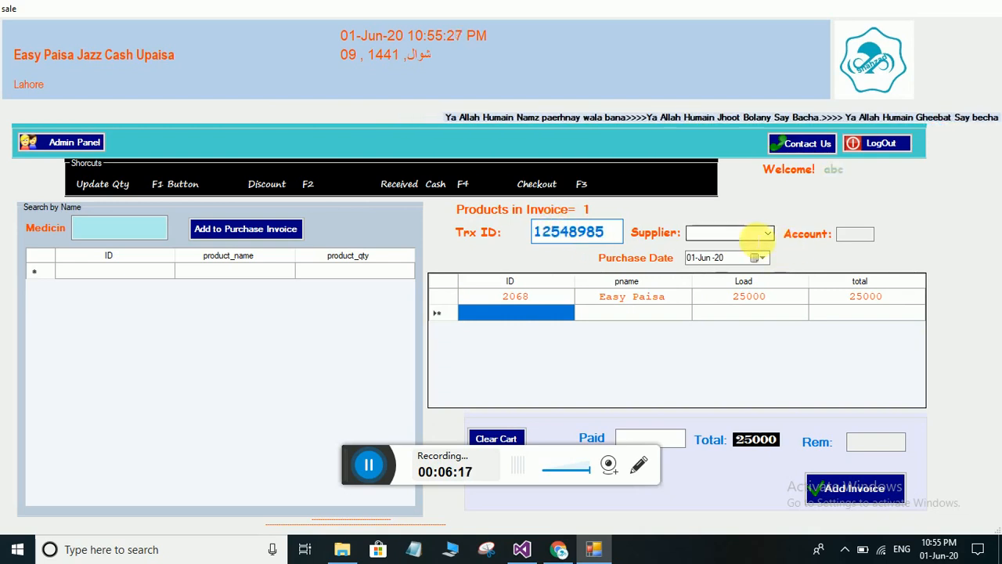
{"action": "left_click", "coordinate": [769, 234]}
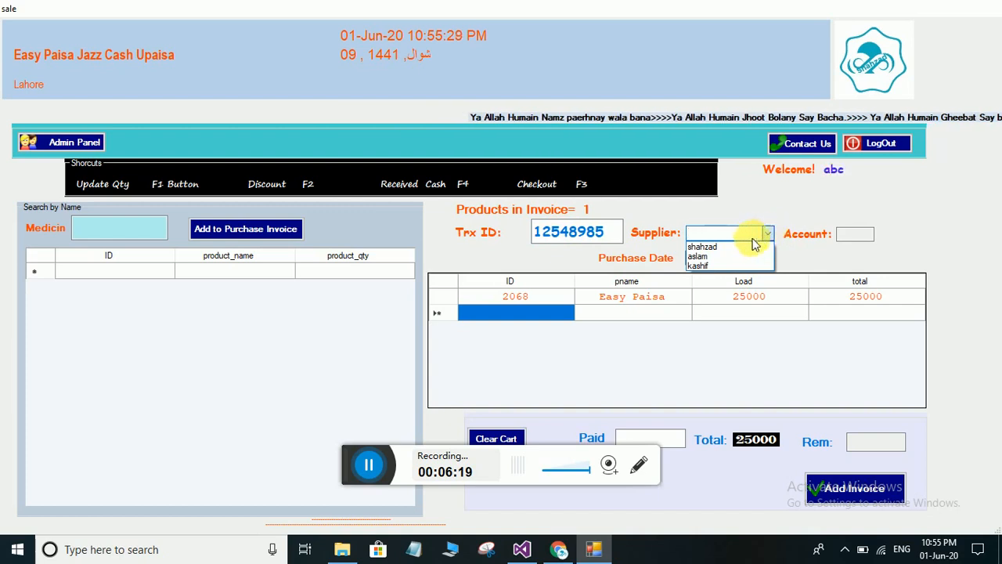
{"action": "left_click", "coordinate": [713, 257]}
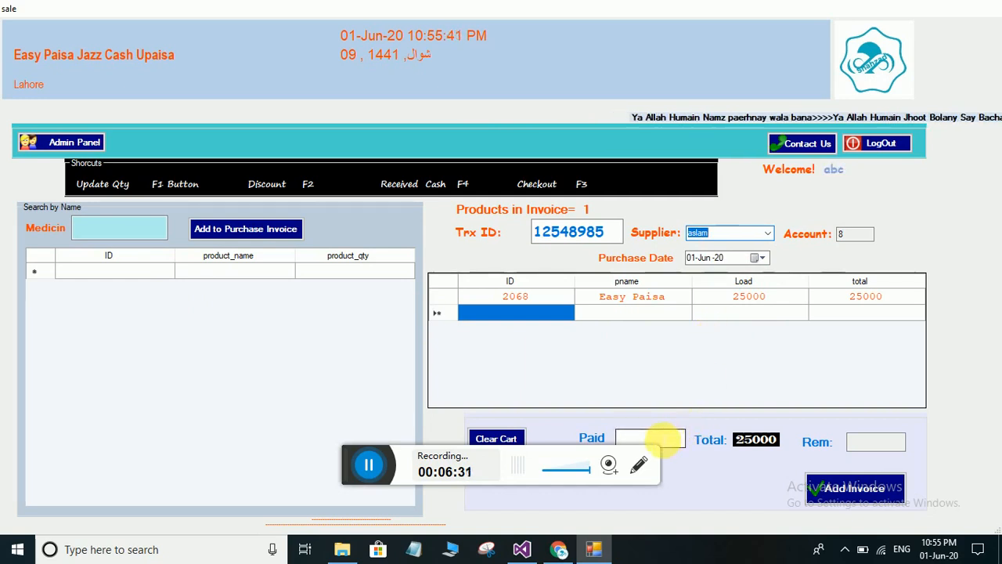
{"action": "left_click", "coordinate": [665, 439]}
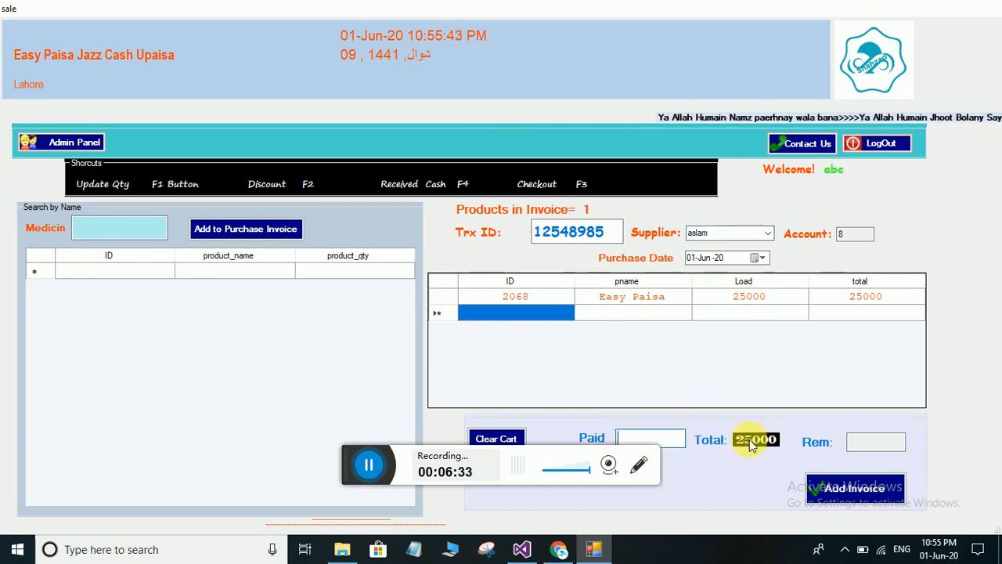
{"action": "type", "text": "15000"}
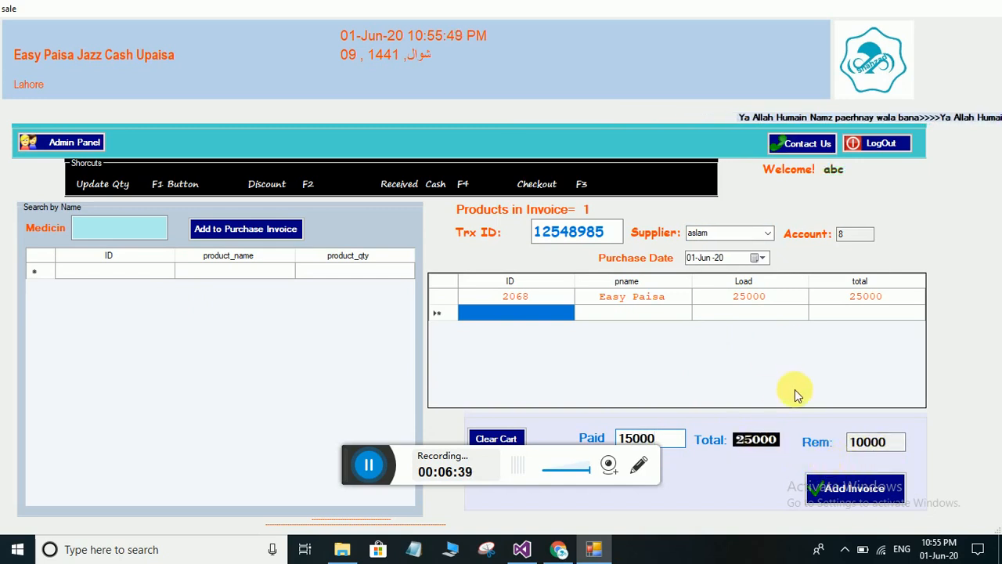
{"action": "left_click", "coordinate": [855, 488]}
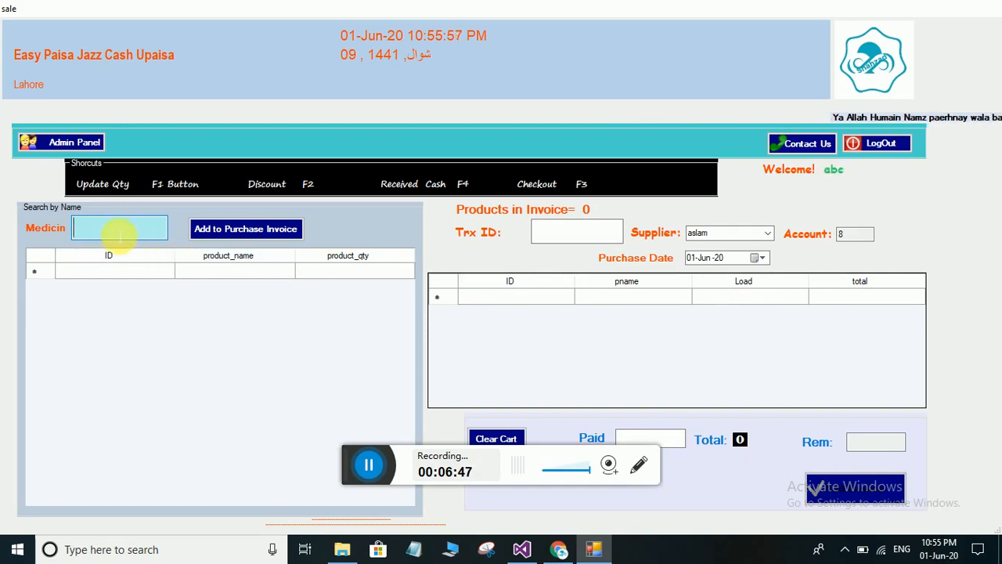
Add U Paisa to the purchase invoice and select the third supplier
{"action": "type", "text": "u"}
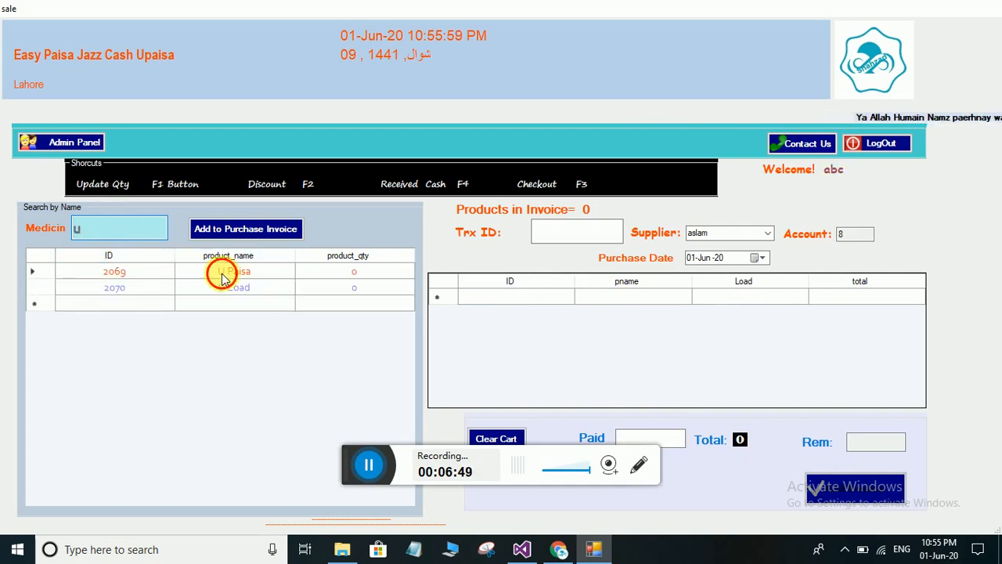
{"action": "left_click", "coordinate": [217, 273]}
{"action": "left_click", "coordinate": [284, 228]}
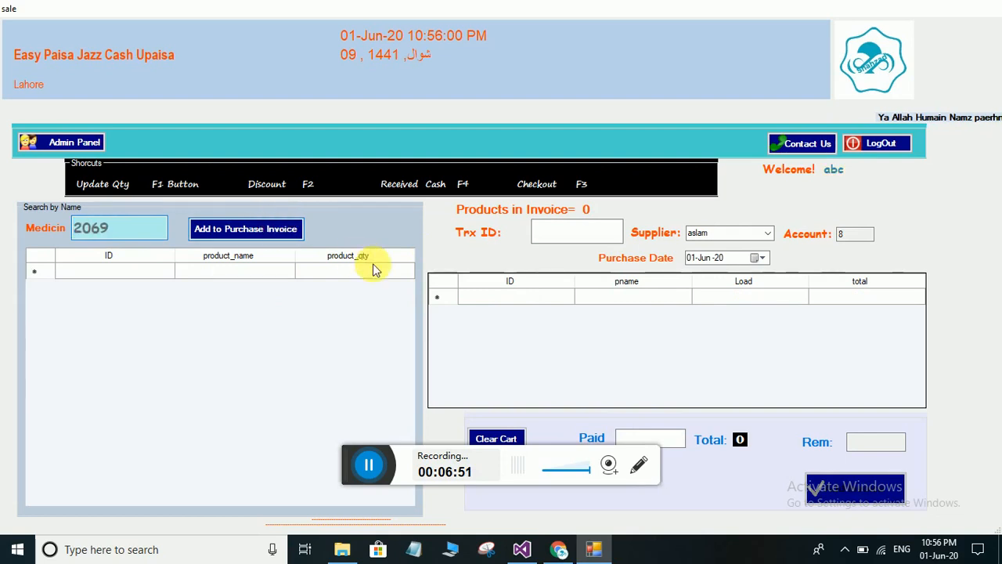
{"action": "left_click", "coordinate": [768, 234]}
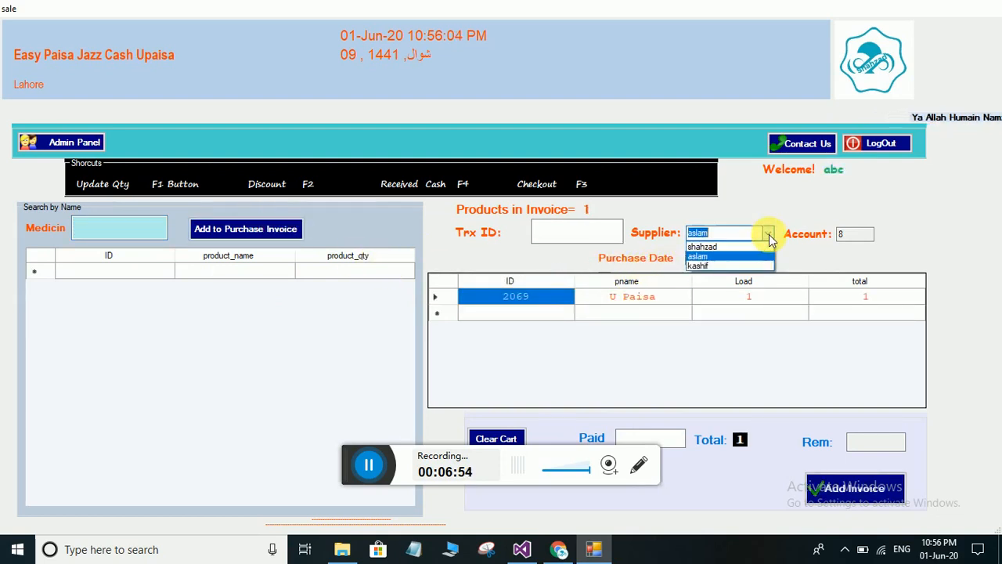
{"action": "left_click", "coordinate": [709, 266]}
Enter a transaction ID, load 15000 and paid 14000, save, and return to admin
{"action": "left_click", "coordinate": [577, 232]}
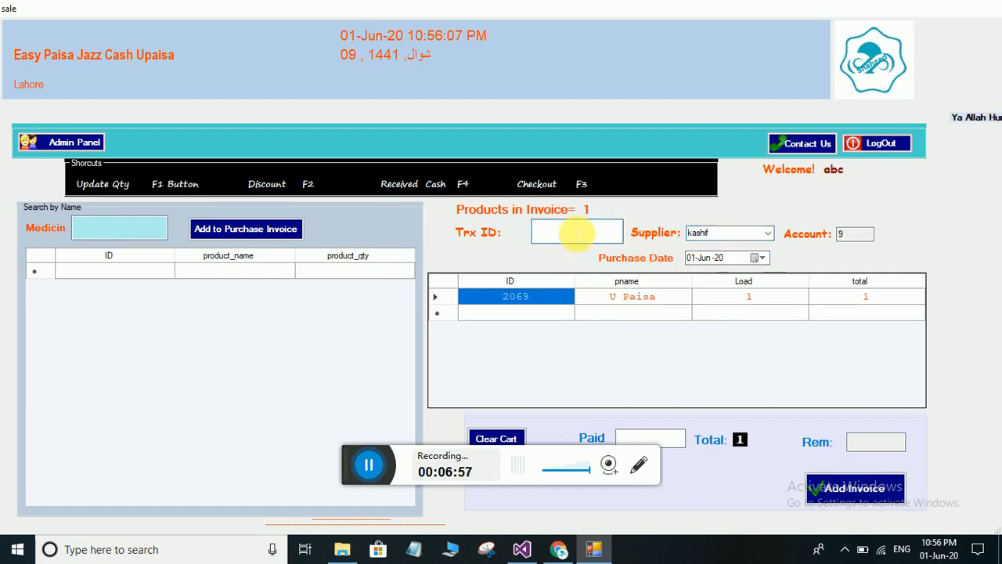
{"action": "type", "text": "2508555"}
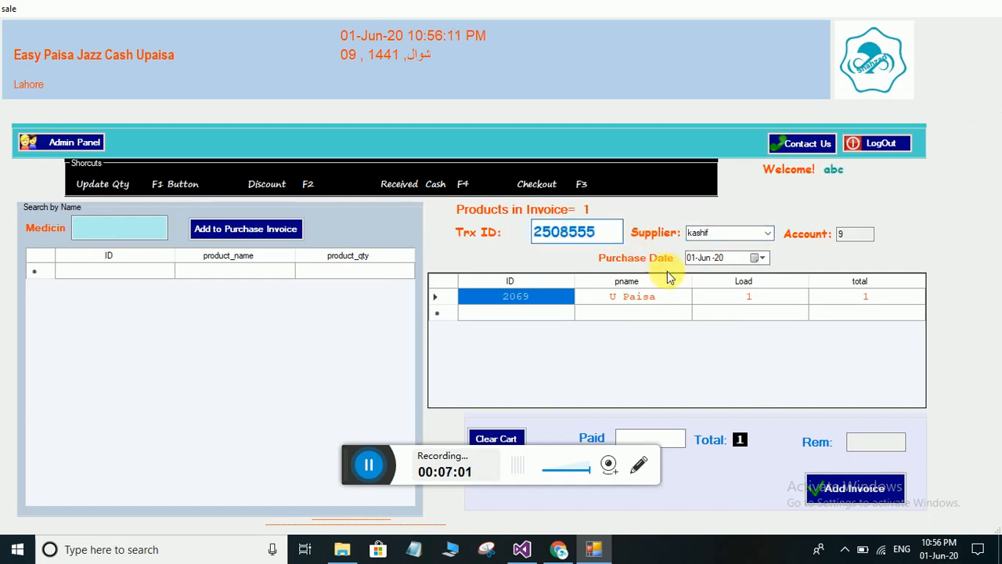
{"action": "left_click", "coordinate": [758, 304]}
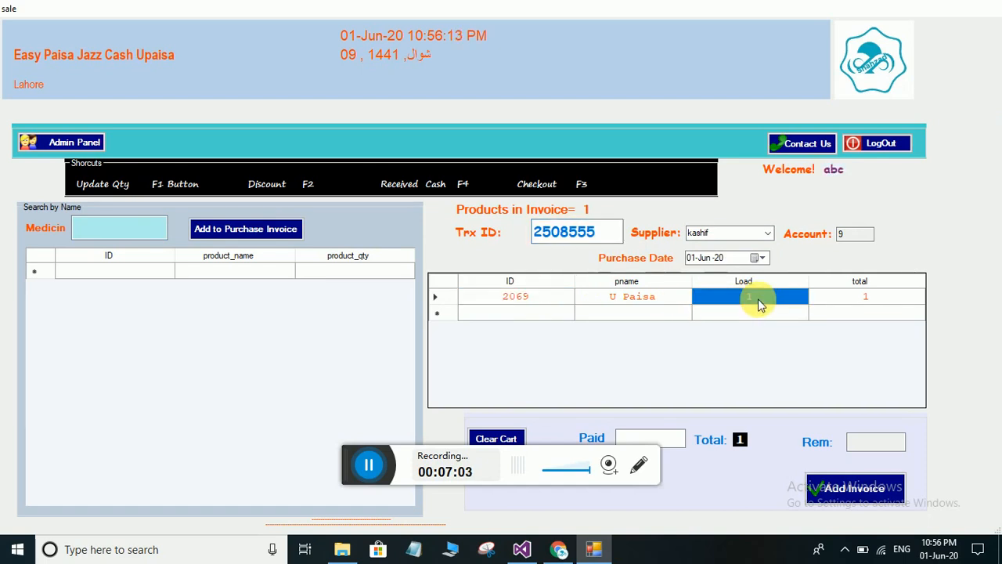
{"action": "type", "text": "15000"}
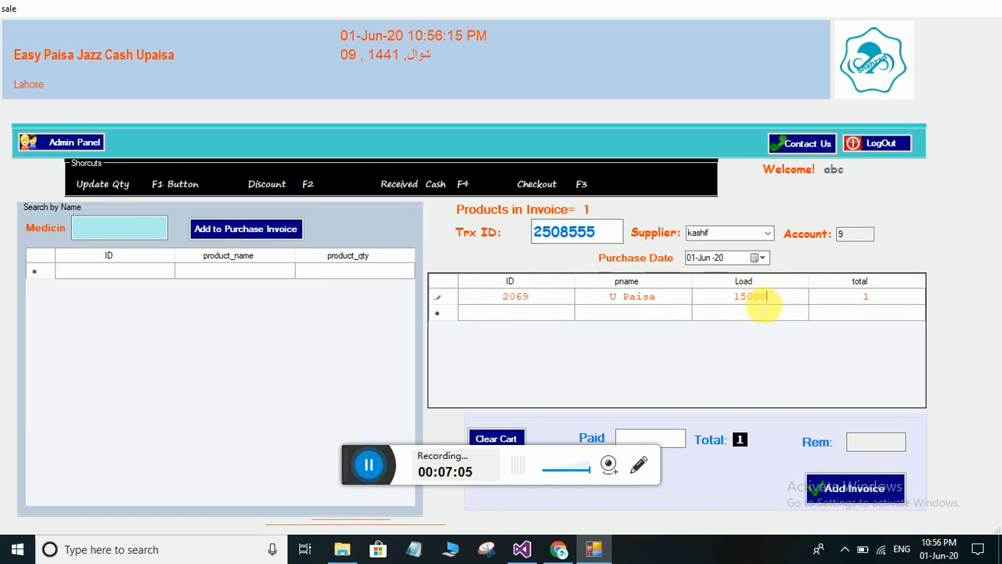
{"action": "key", "text": "Return"}
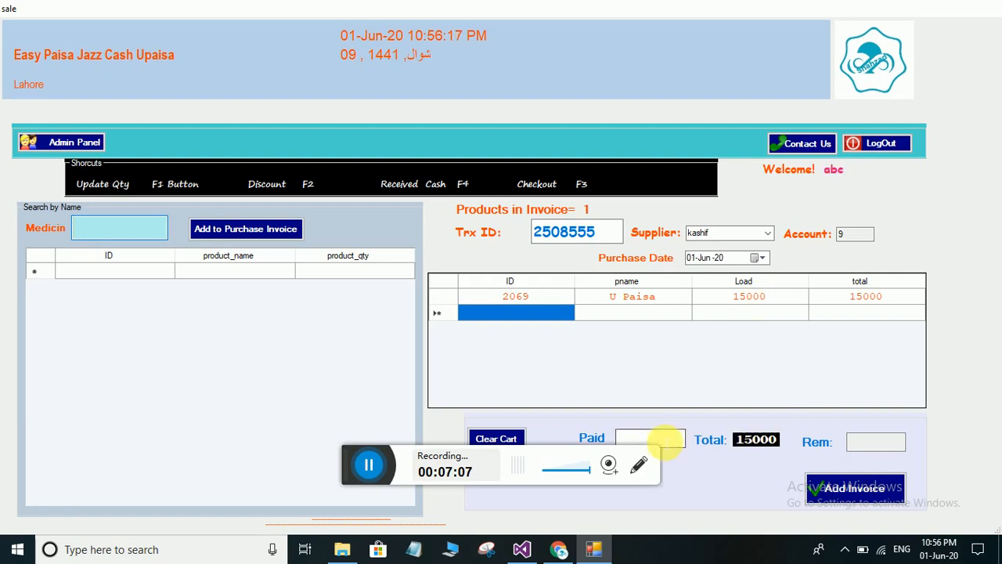
{"action": "type", "text": "14000"}
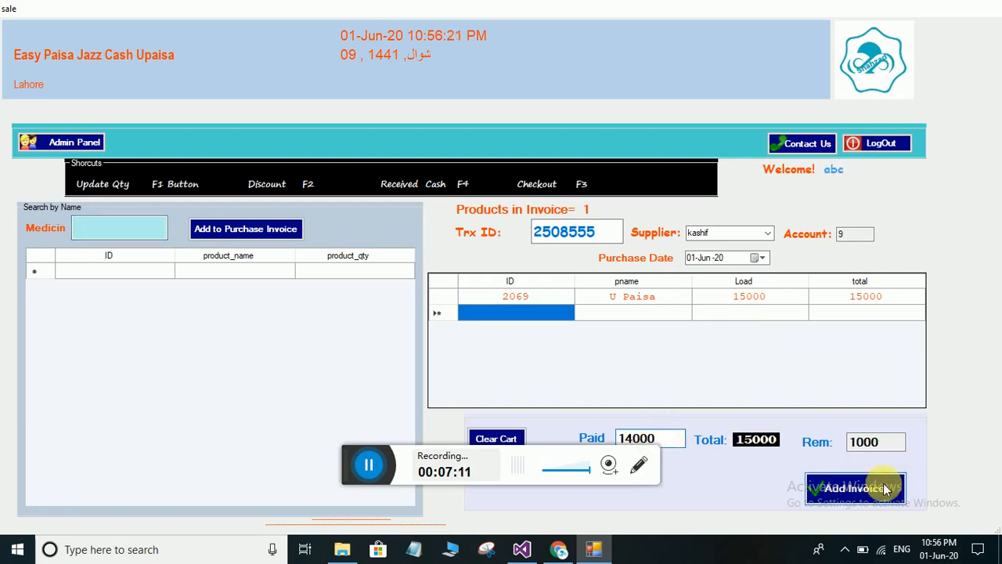
{"action": "left_click", "coordinate": [850, 487]}
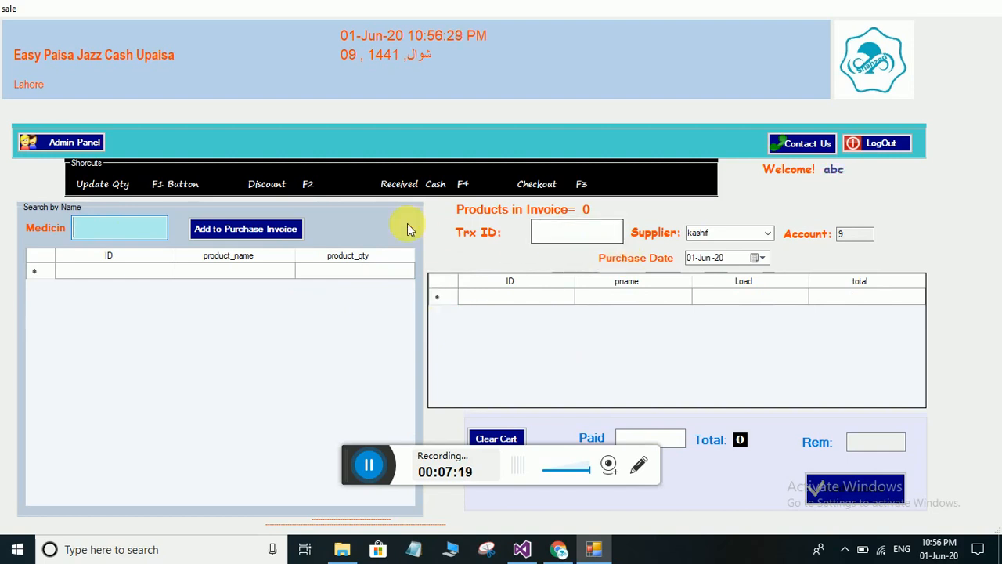
{"action": "left_click", "coordinate": [67, 143]}
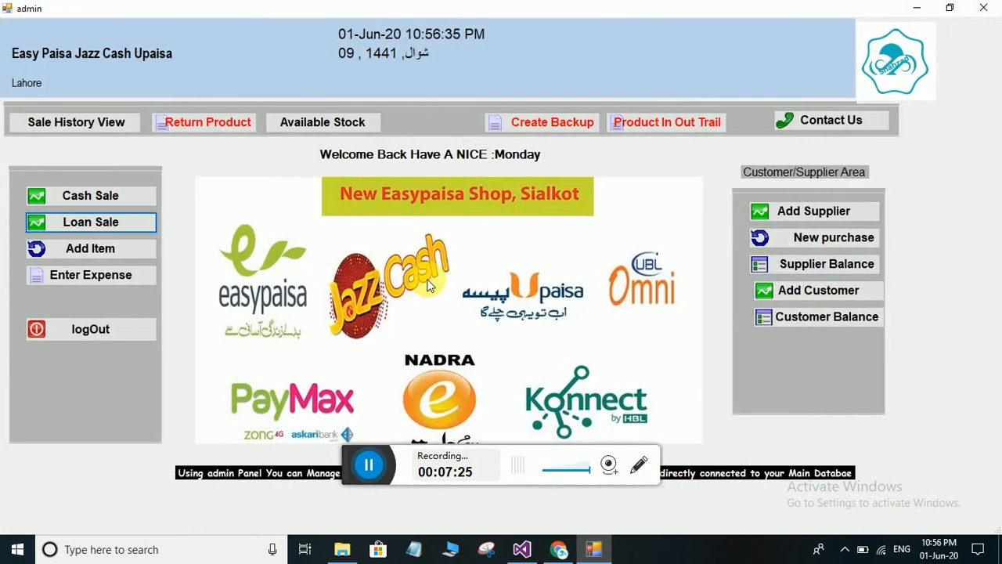
Open the Supplier Balance list from the admin panel's Customer/Supplier area
{"action": "left_click", "coordinate": [820, 268]}
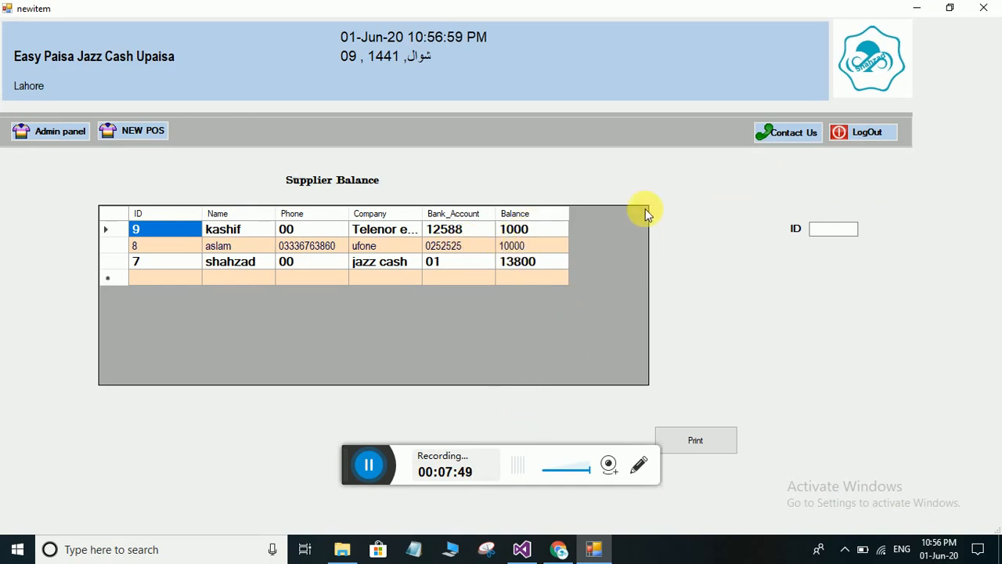
Open supplier account 8's details and view the items of its 25000 purchase invoice
{"action": "double_click", "coordinate": [326, 247]}
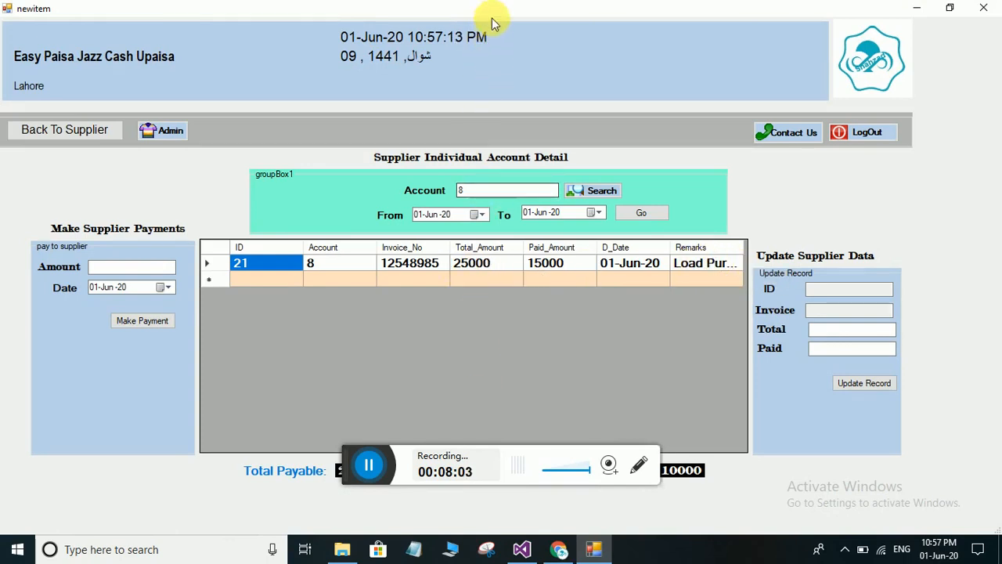
{"action": "left_click_drag", "start_coordinate": [492, 9], "coordinate": [493, 27]}
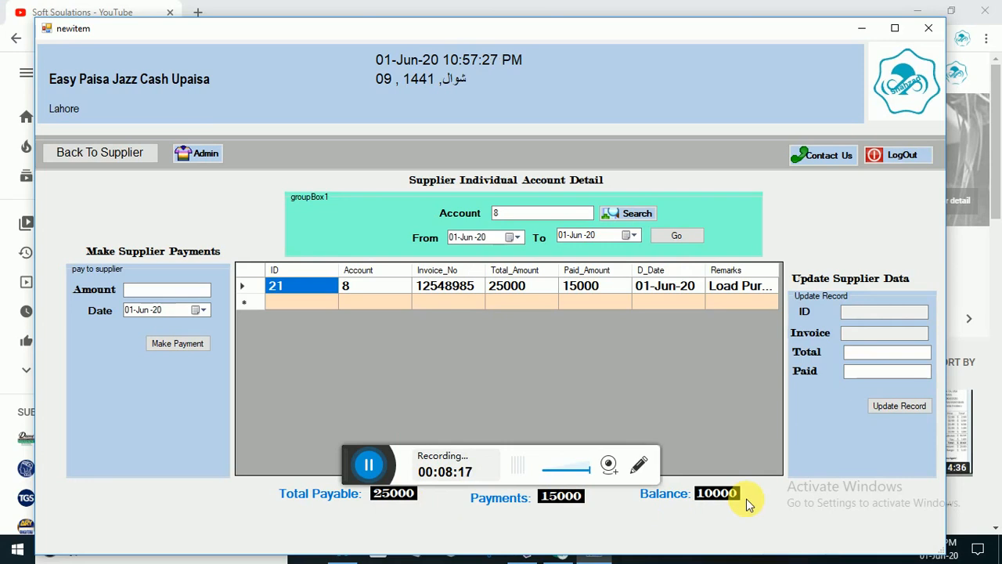
{"action": "left_click", "coordinate": [444, 287]}
{"action": "double_click", "coordinate": [444, 287]}
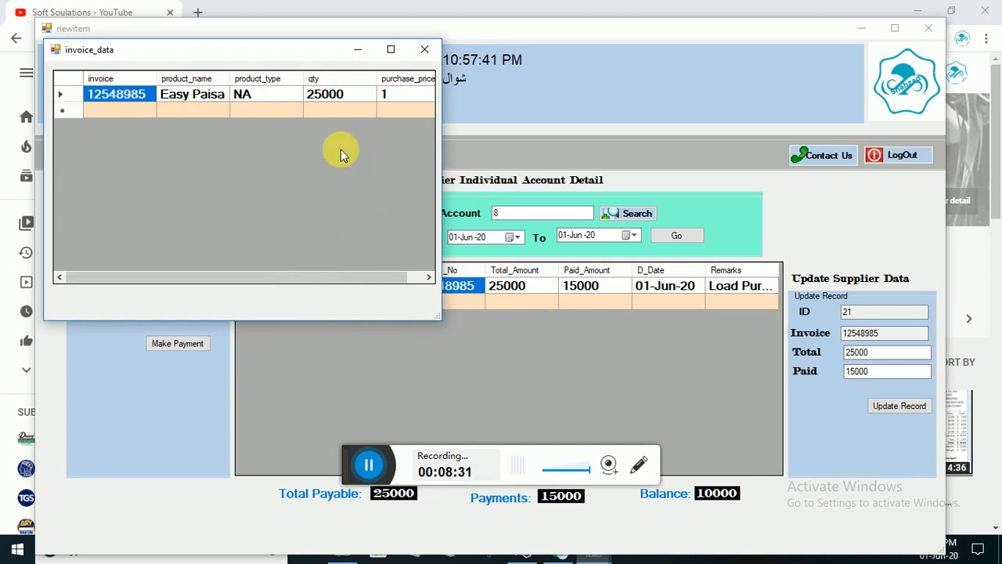
{"action": "left_click", "coordinate": [424, 52]}
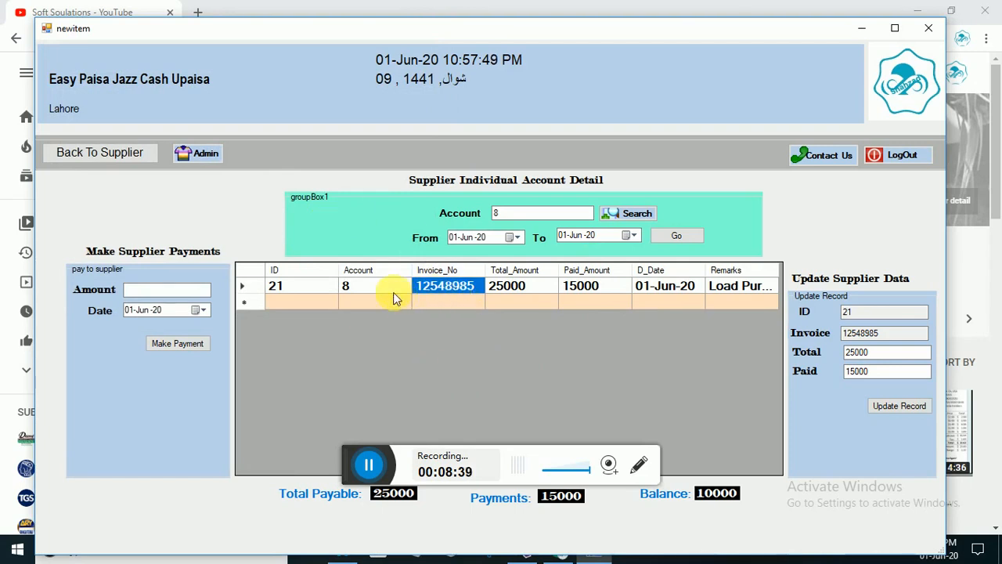
Pay 5000 to supplier account 8, confirm the save, and return to the balances list
{"action": "left_click", "coordinate": [151, 290]}
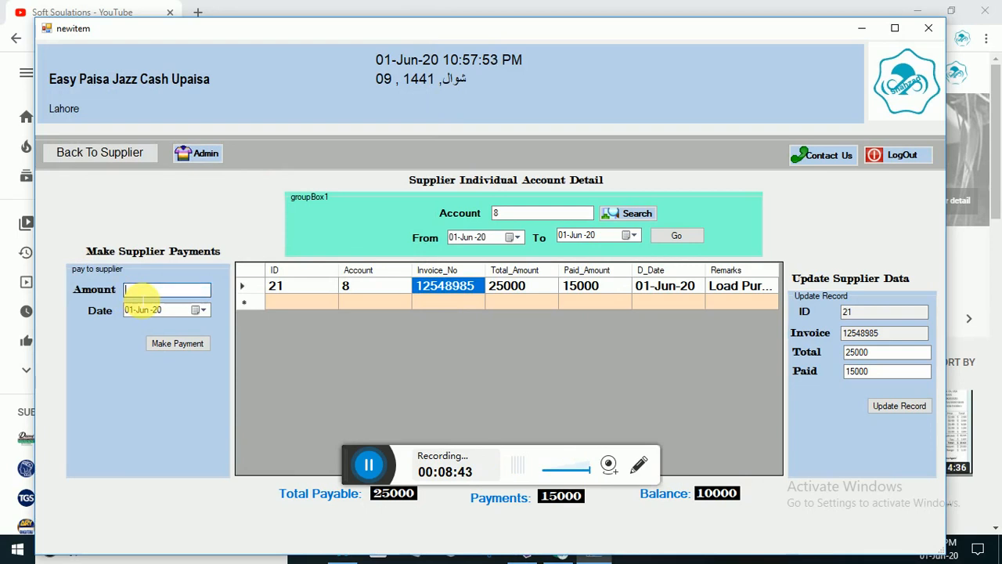
{"action": "type", "text": "000"}
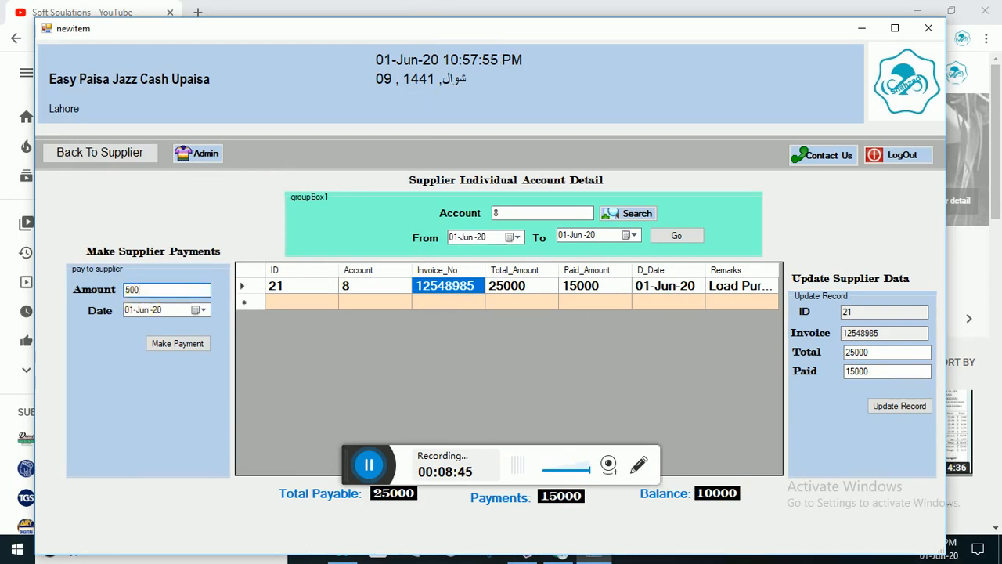
{"action": "left_click", "coordinate": [183, 343]}
{"action": "left_click", "coordinate": [511, 320]}
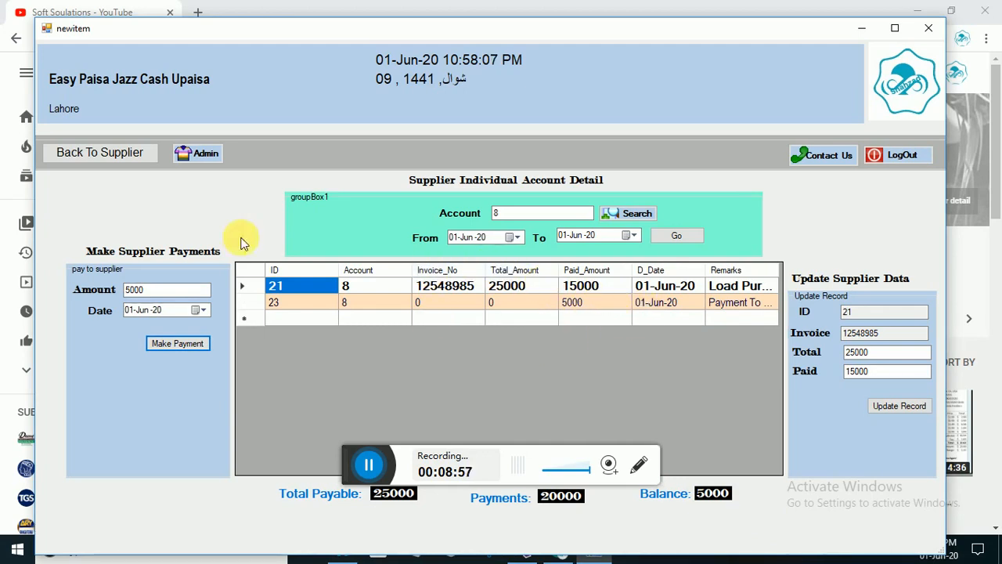
{"action": "left_click", "coordinate": [101, 155]}
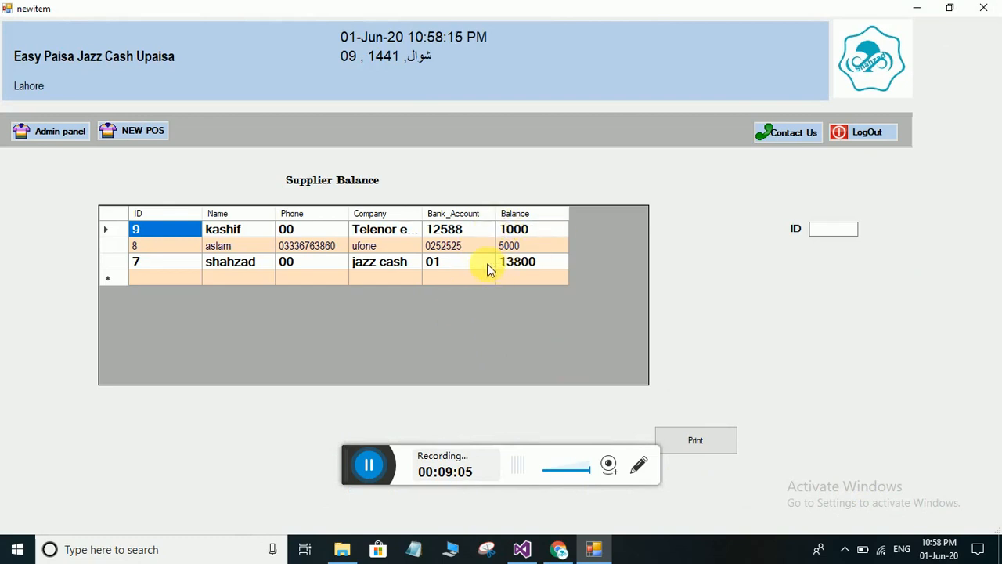
Open the Add Item page listing U Paisa 15000, Easy Paisa 25000 and Jazz Cash 13450
{"action": "left_click", "coordinate": [58, 130]}
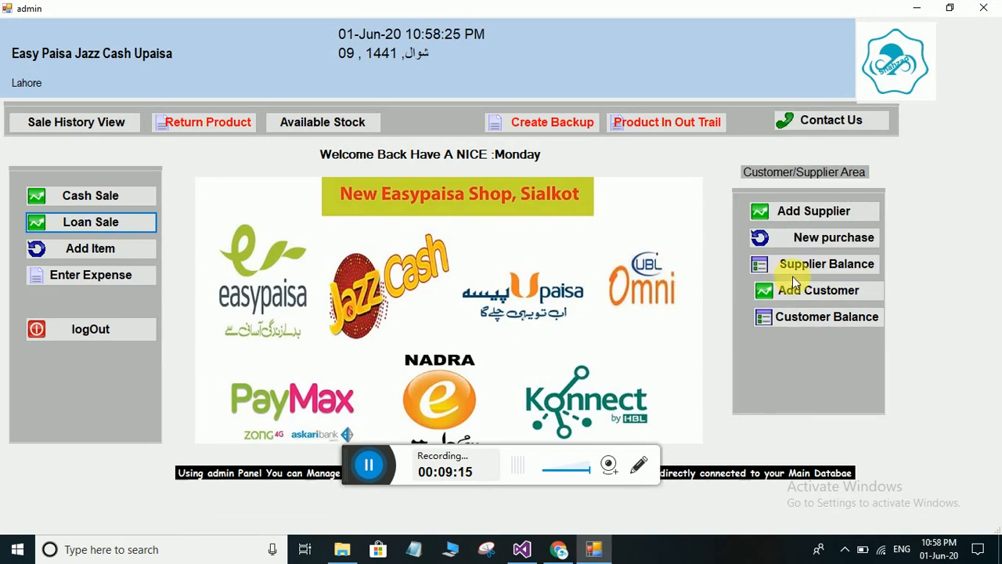
{"action": "left_click", "coordinate": [82, 251]}
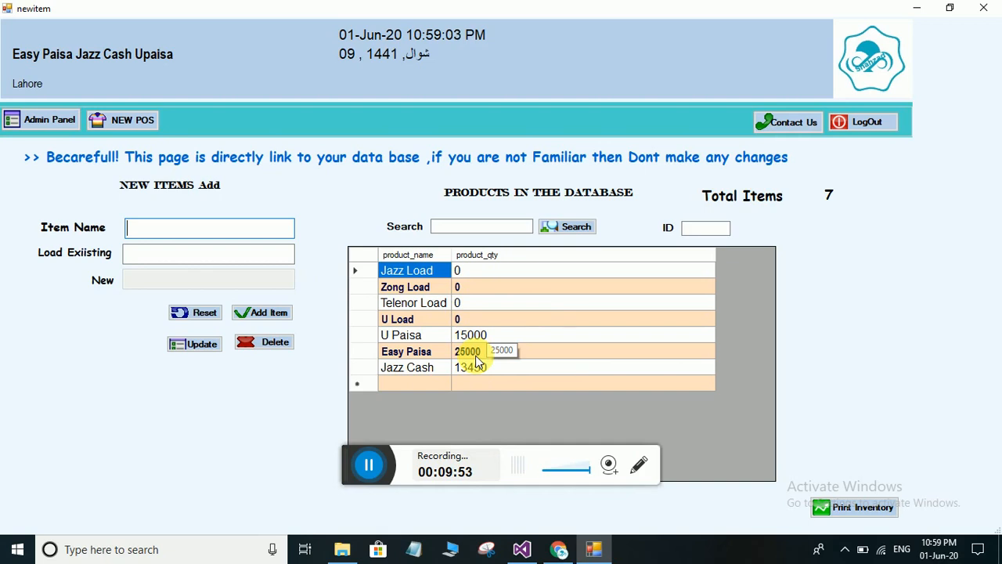
Return to the admin panel and minimise the YouTube Chrome window
{"action": "left_click", "coordinate": [49, 119]}
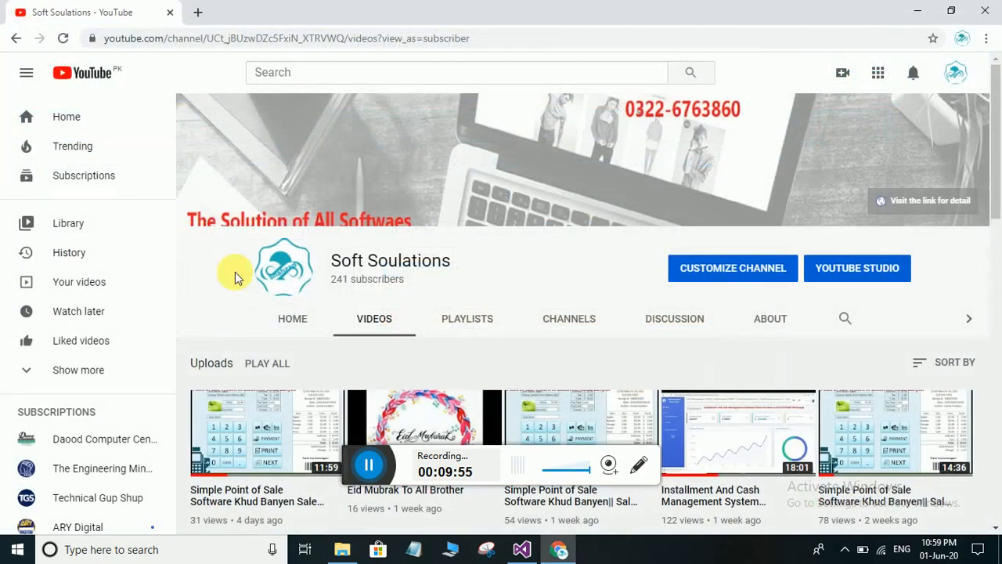
{"action": "left_click", "coordinate": [918, 14]}
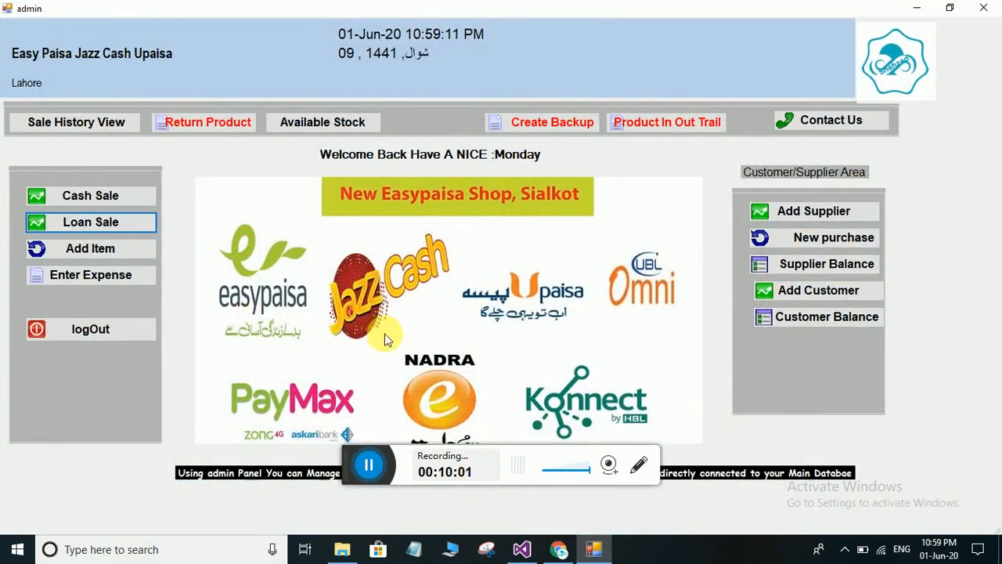
{"action": "left_click", "coordinate": [334, 125]}
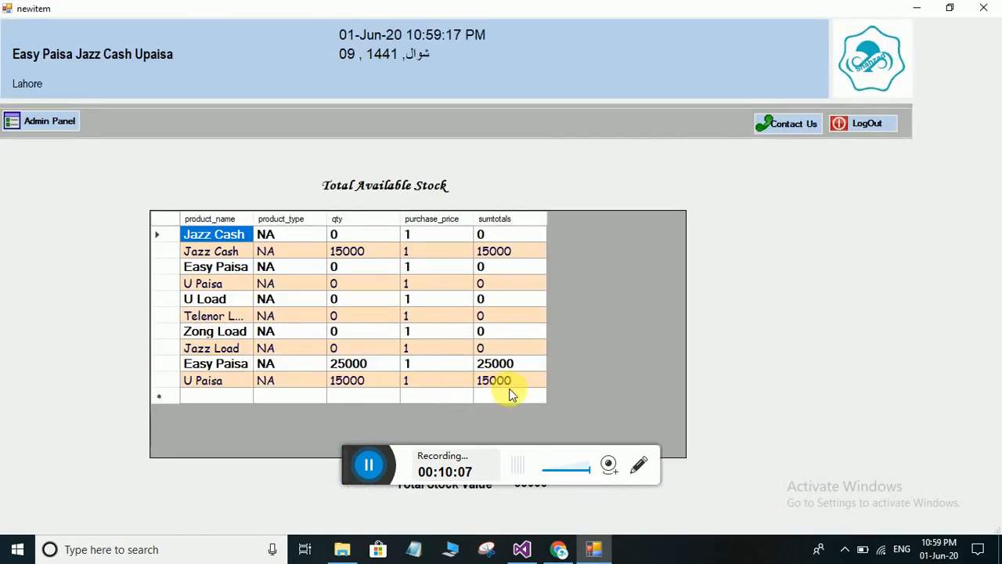
{"action": "left_click_drag", "start_coordinate": [487, 13], "coordinate": [486, 30]}
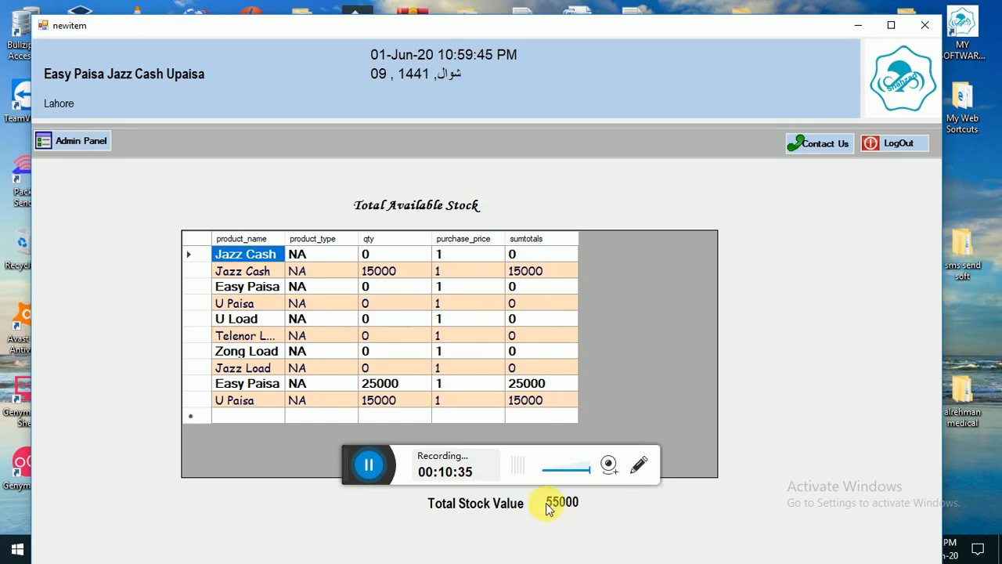
{"action": "left_click", "coordinate": [69, 142]}
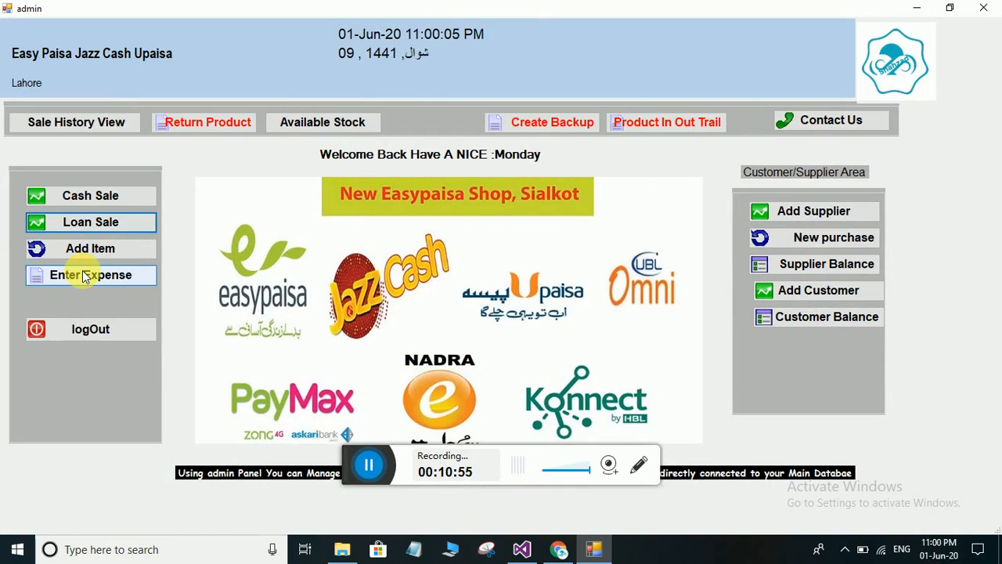
{"action": "left_click", "coordinate": [91, 196]}
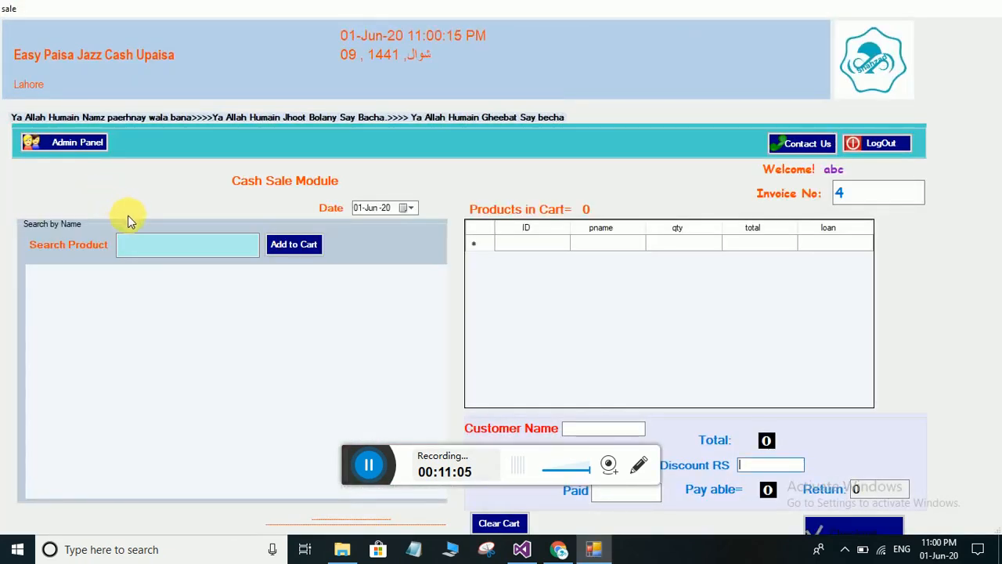
{"action": "left_click", "coordinate": [149, 252]}
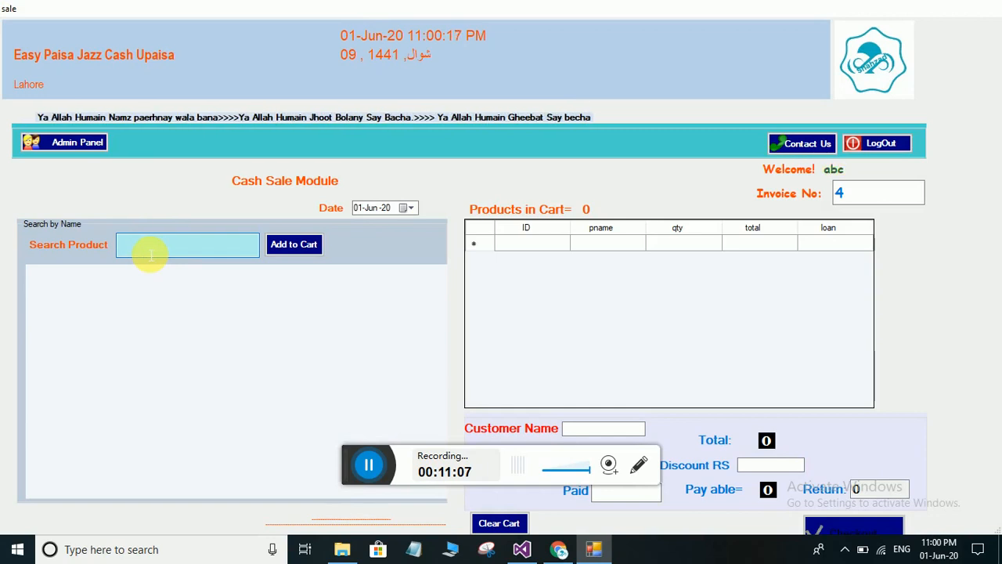
{"action": "type", "text": "u"}
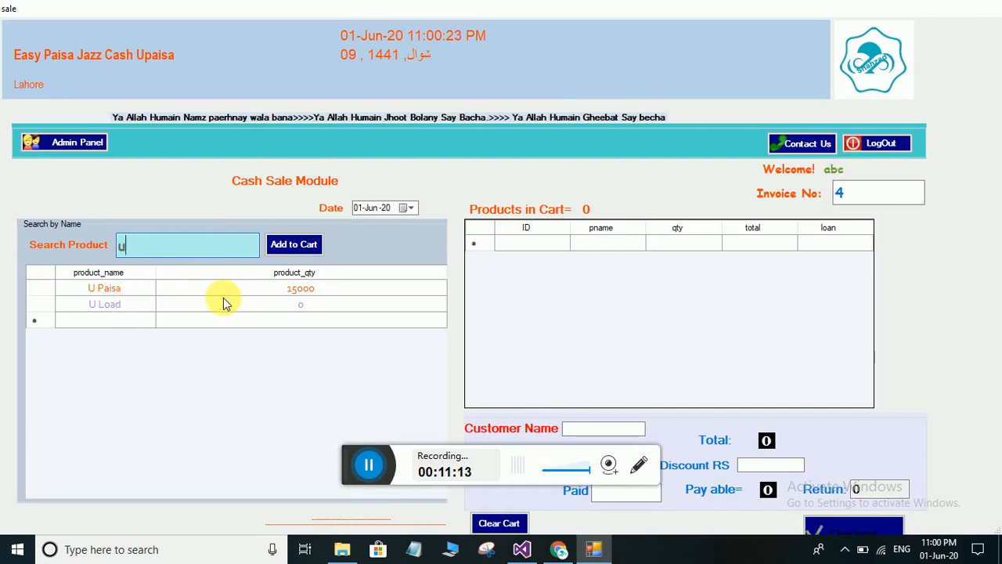
{"action": "left_click", "coordinate": [81, 149]}
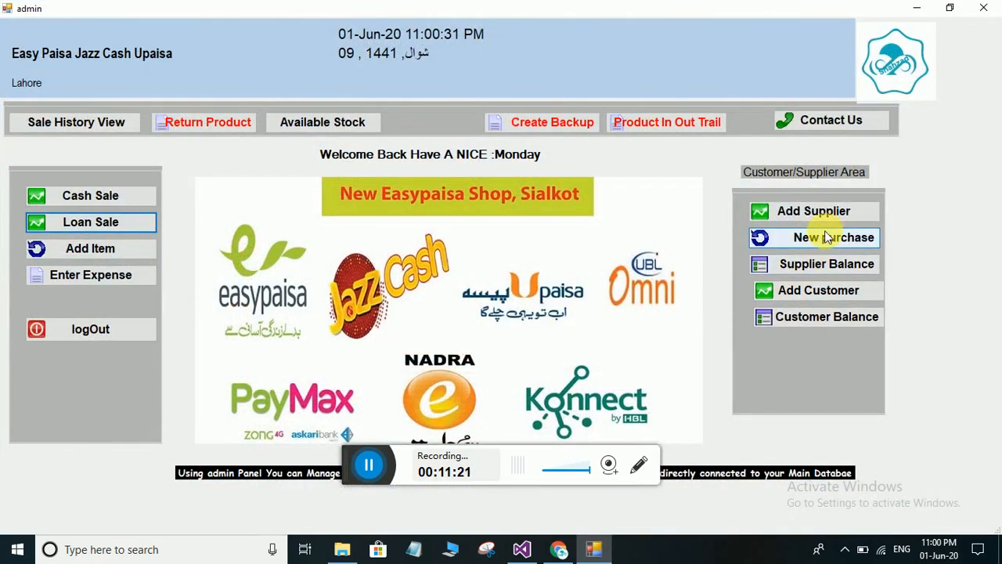
Start a supplier purchase of U Load with transaction ID 1475 from supplier account 8
{"action": "left_click", "coordinate": [812, 246]}
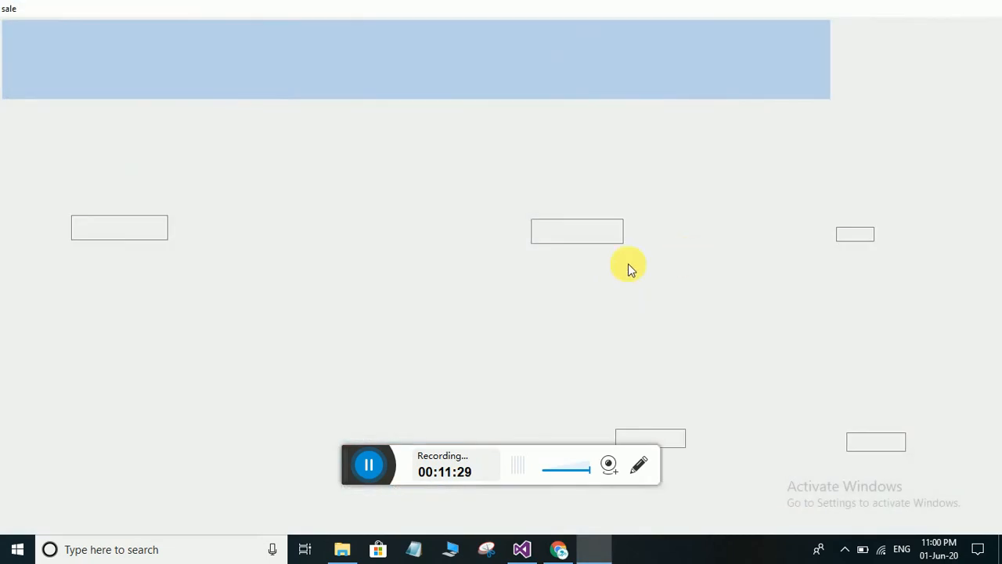
{"action": "left_click", "coordinate": [119, 229]}
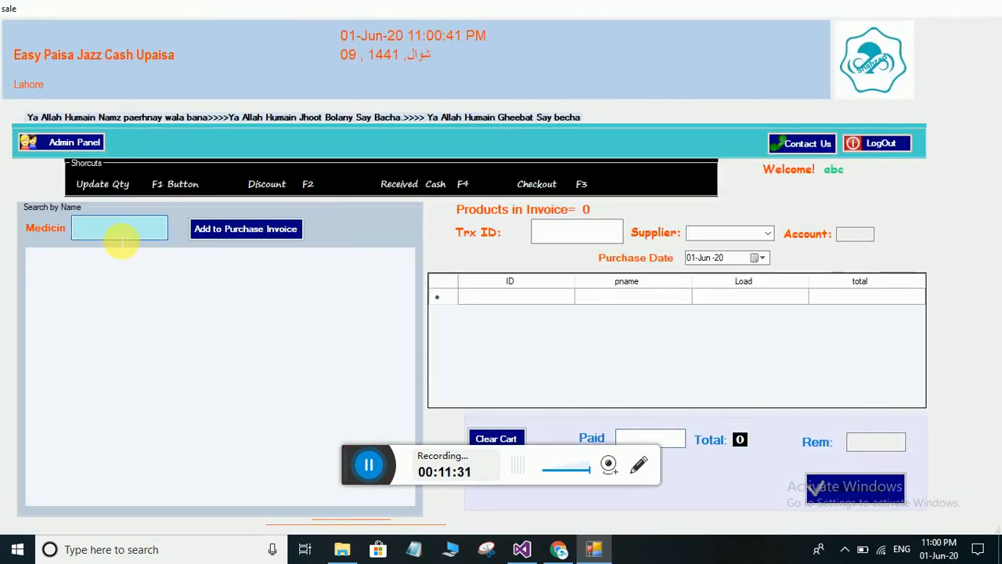
{"action": "type", "text": "u"}
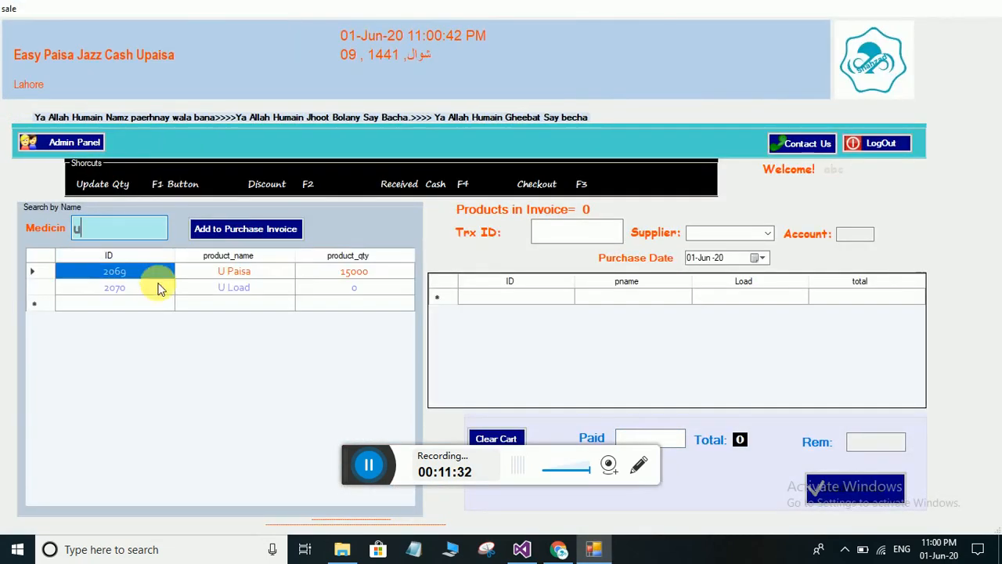
{"action": "double_click", "coordinate": [234, 287]}
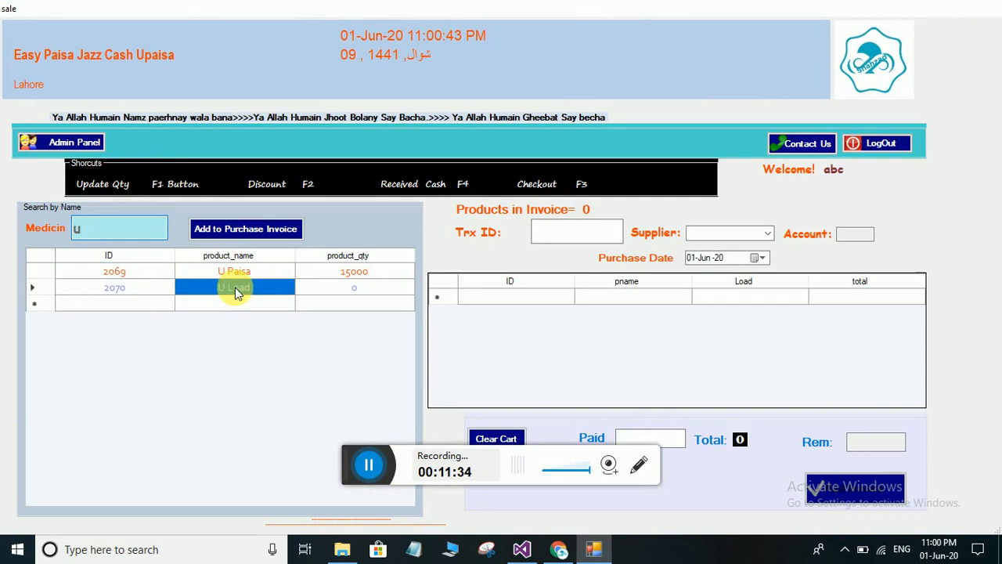
{"action": "left_click", "coordinate": [251, 233]}
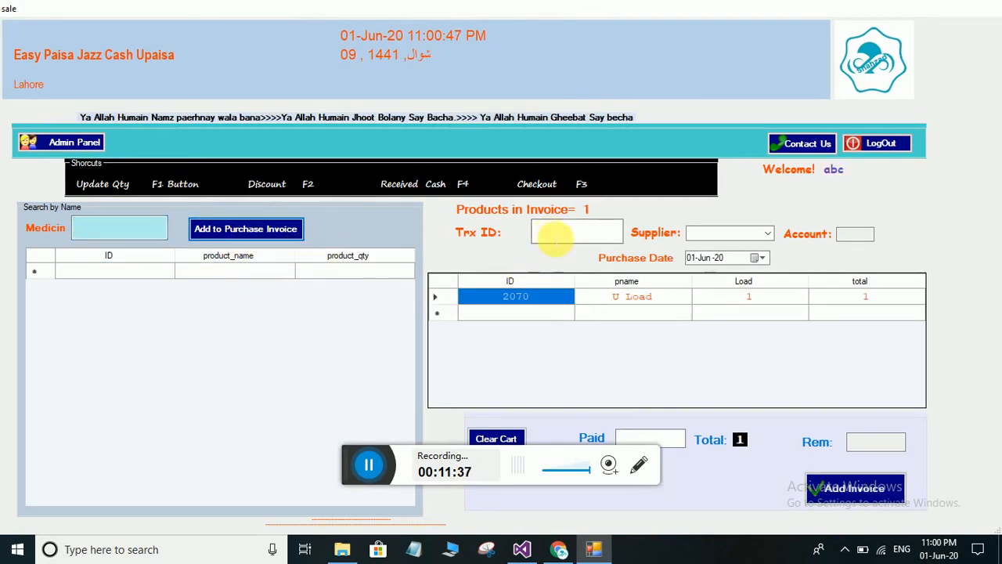
{"action": "left_click", "coordinate": [552, 234]}
{"action": "type", "text": "14755"}
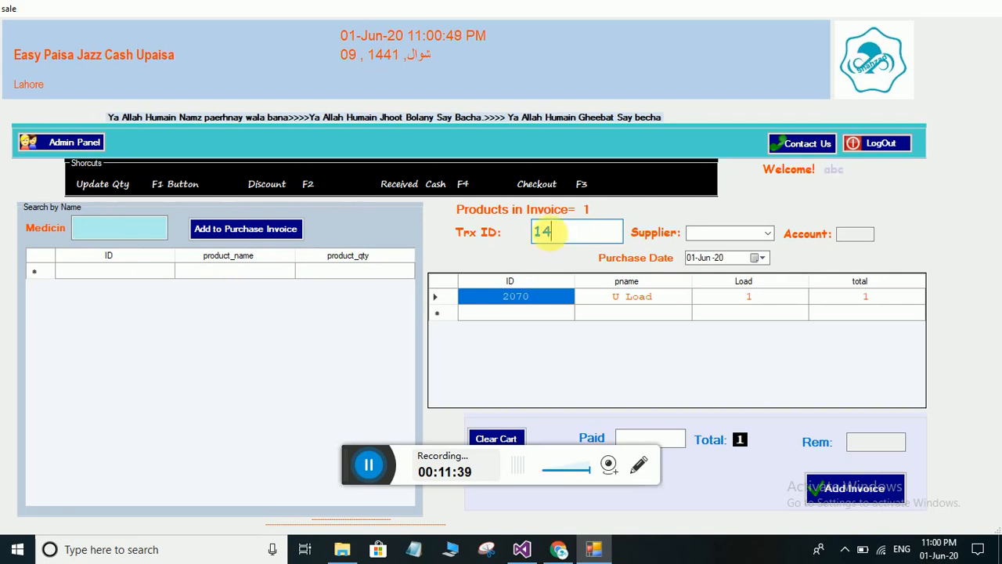
{"action": "left_click", "coordinate": [769, 233]}
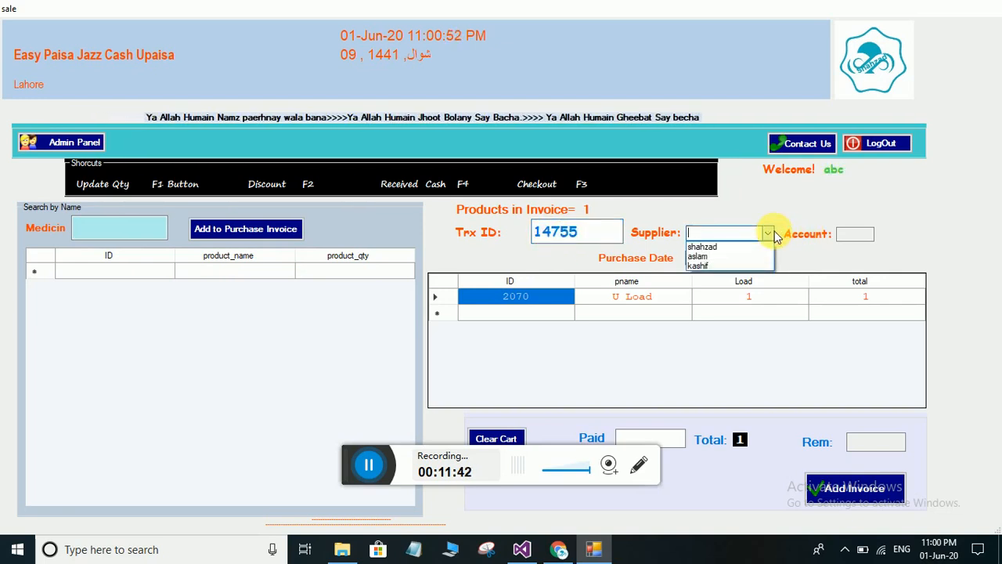
{"action": "left_click", "coordinate": [704, 257]}
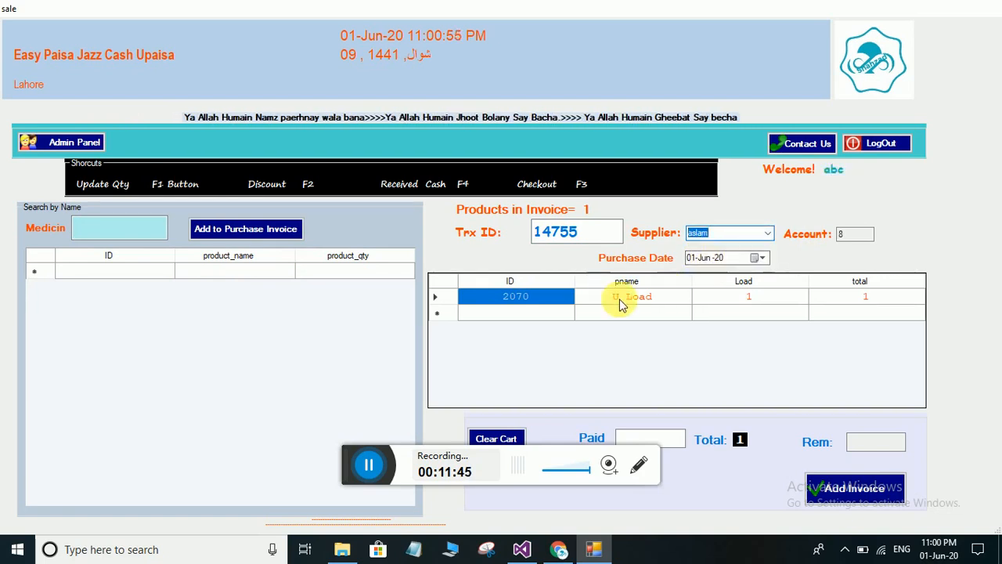
Set the U Load quantity to 14700, pay 14700, and save the invoice
{"action": "left_click", "coordinate": [747, 302]}
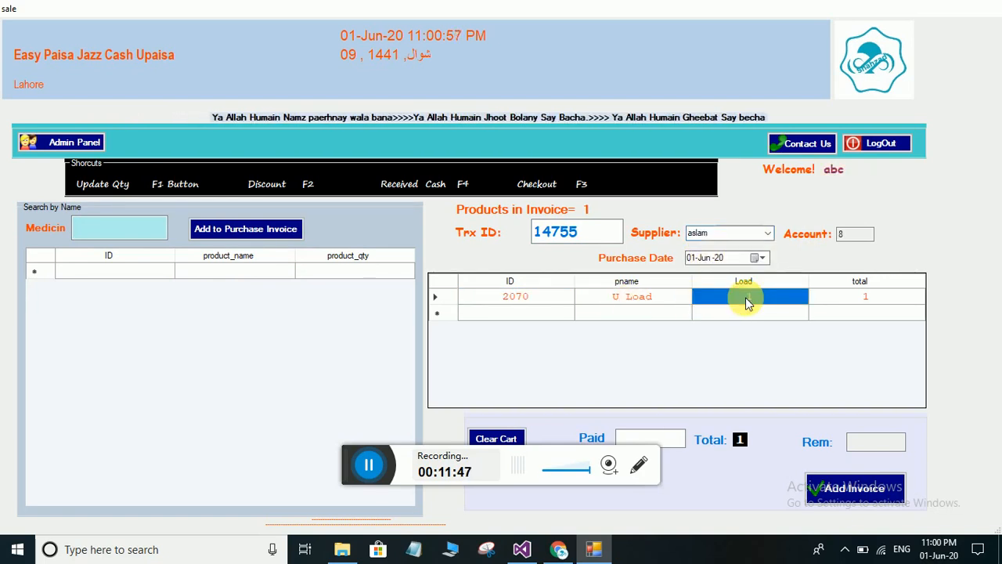
{"action": "type", "text": "14700"}
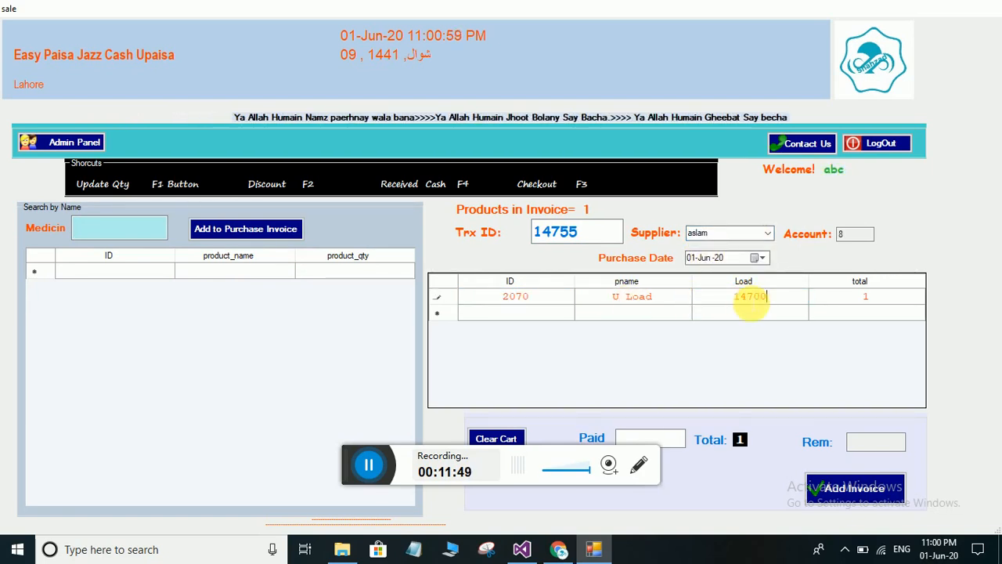
{"action": "key", "text": "Return"}
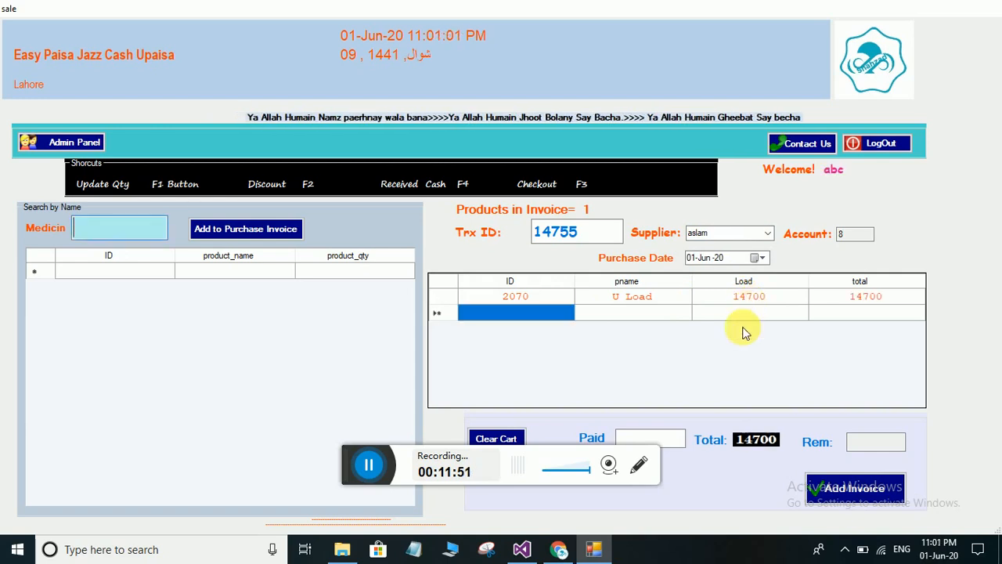
{"action": "left_click", "coordinate": [651, 439]}
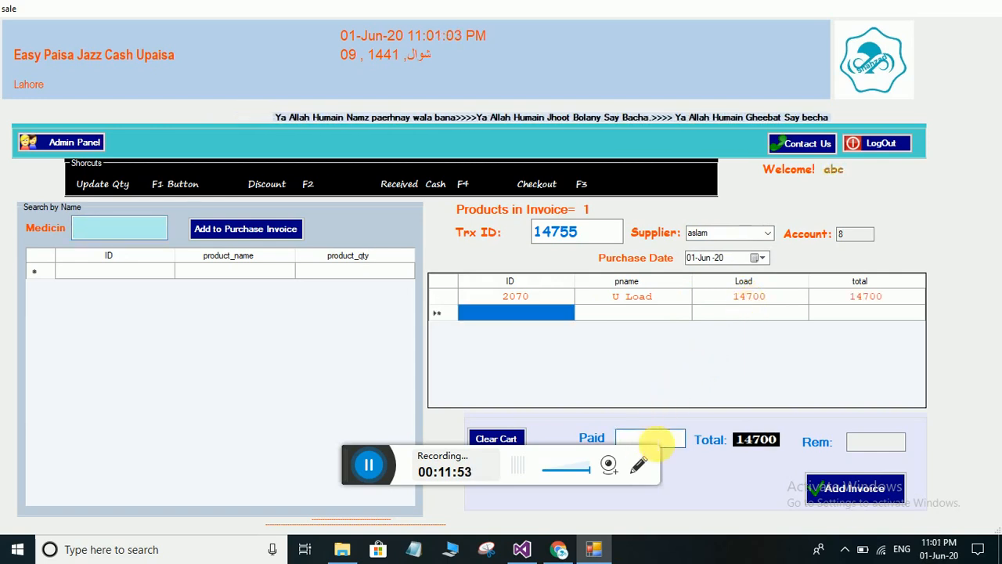
{"action": "type", "text": "14700"}
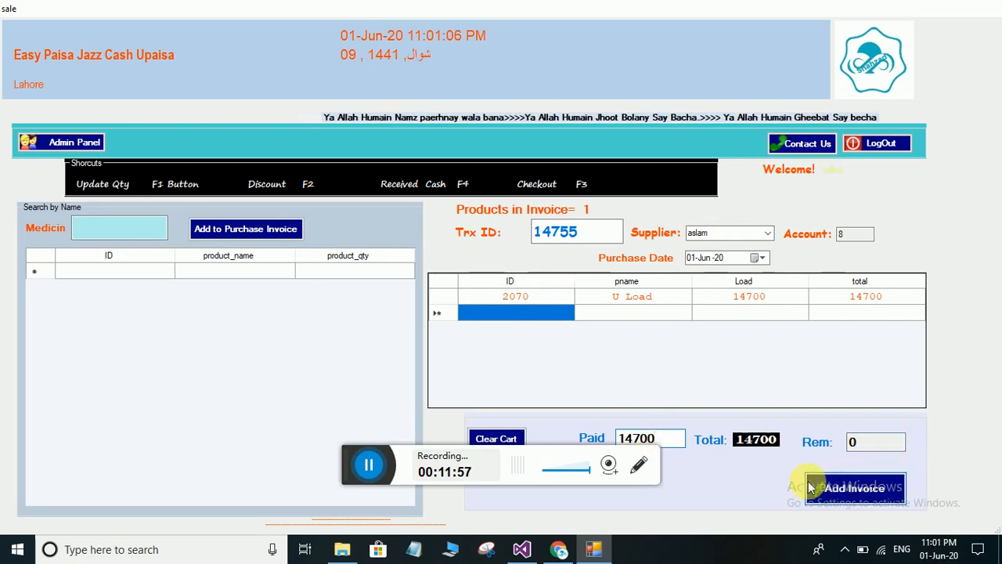
{"action": "left_click", "coordinate": [812, 487]}
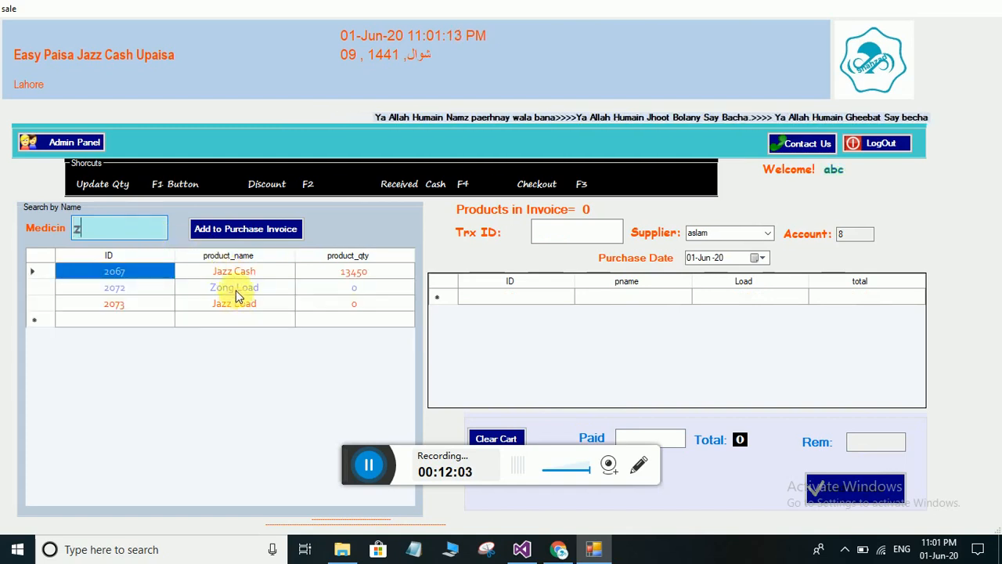
Add a Zong Load purchase of 125800 (Trx ID 12548) with 12000 paid and submit it
{"action": "left_click", "coordinate": [243, 288]}
{"action": "left_click", "coordinate": [252, 234]}
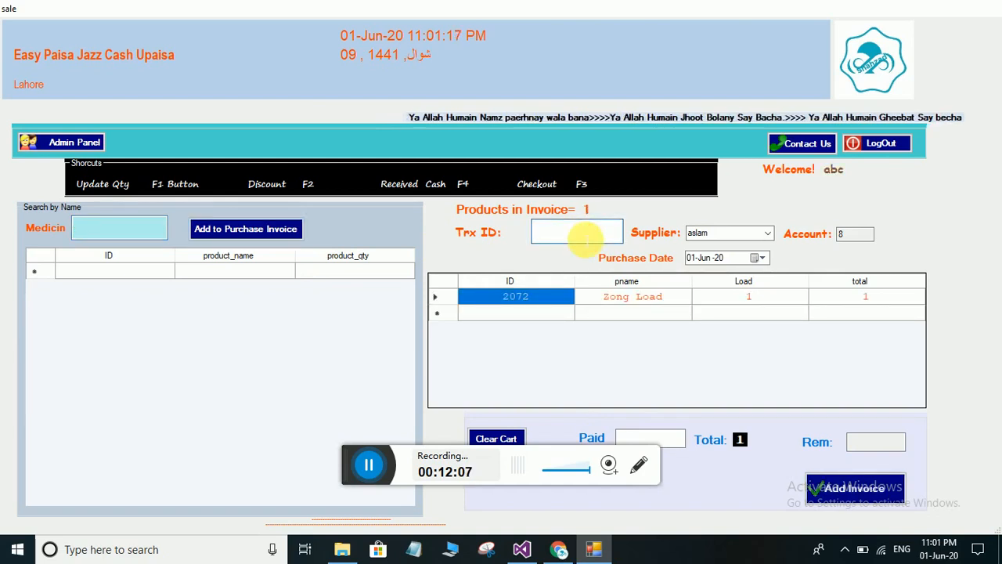
{"action": "type", "text": "12548"}
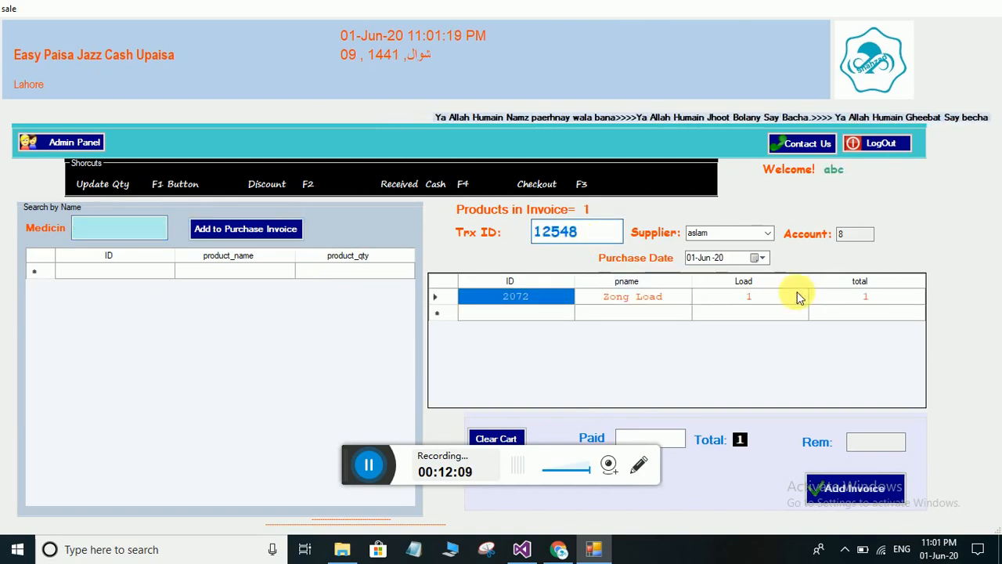
{"action": "left_click", "coordinate": [746, 298]}
{"action": "type", "text": "125800"}
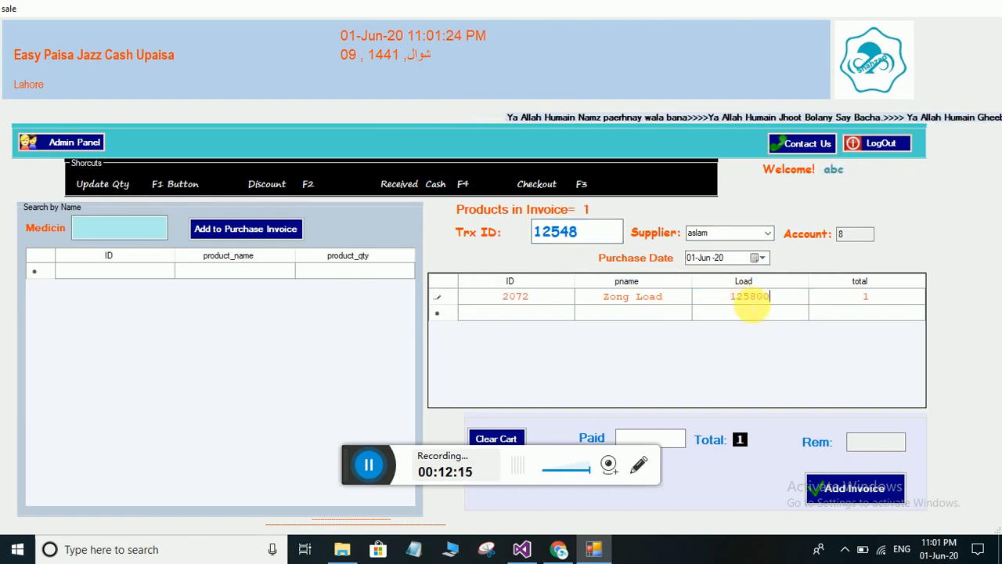
{"action": "key", "text": "Return"}
{"action": "left_click", "coordinate": [642, 437]}
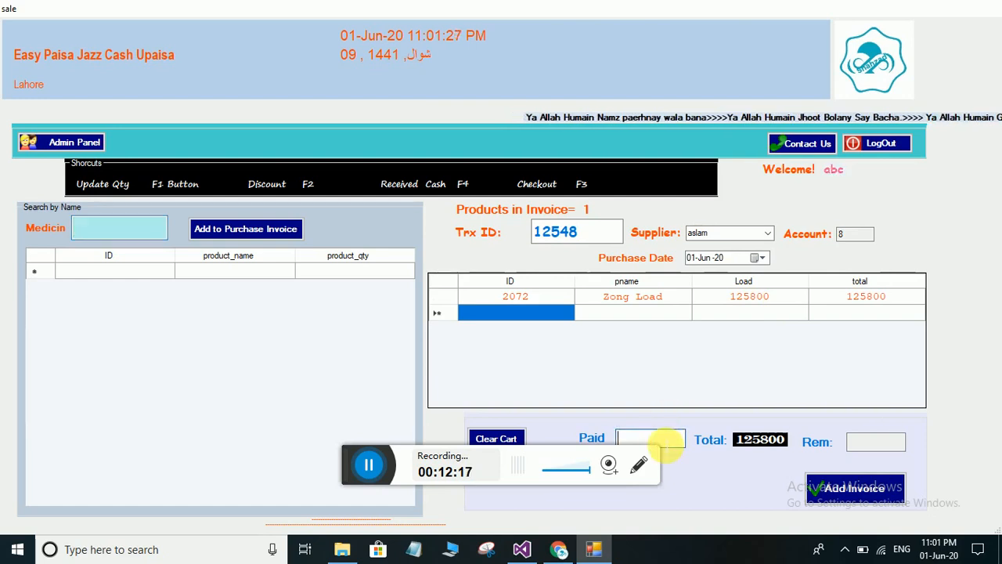
{"action": "type", "text": "12000"}
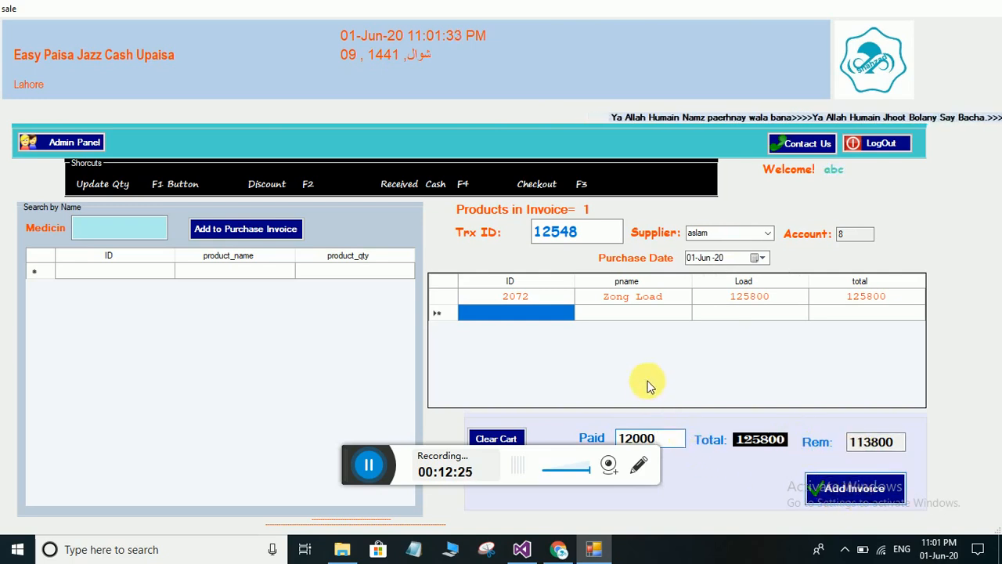
{"action": "key", "text": "Return"}
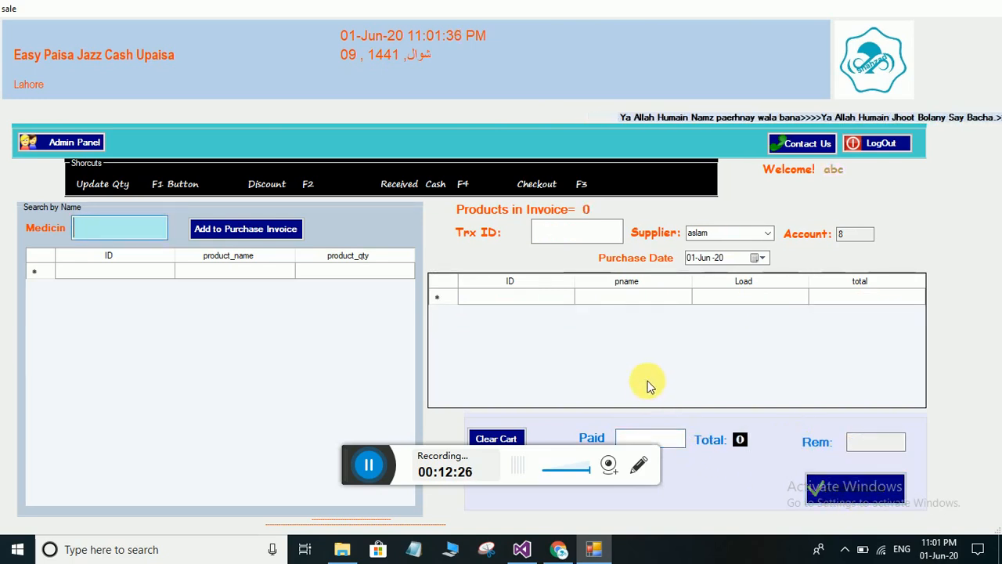
Review available stock: Zong Load 125800, U Load 14700, total 195500, then return to admin
{"action": "left_click", "coordinate": [47, 142]}
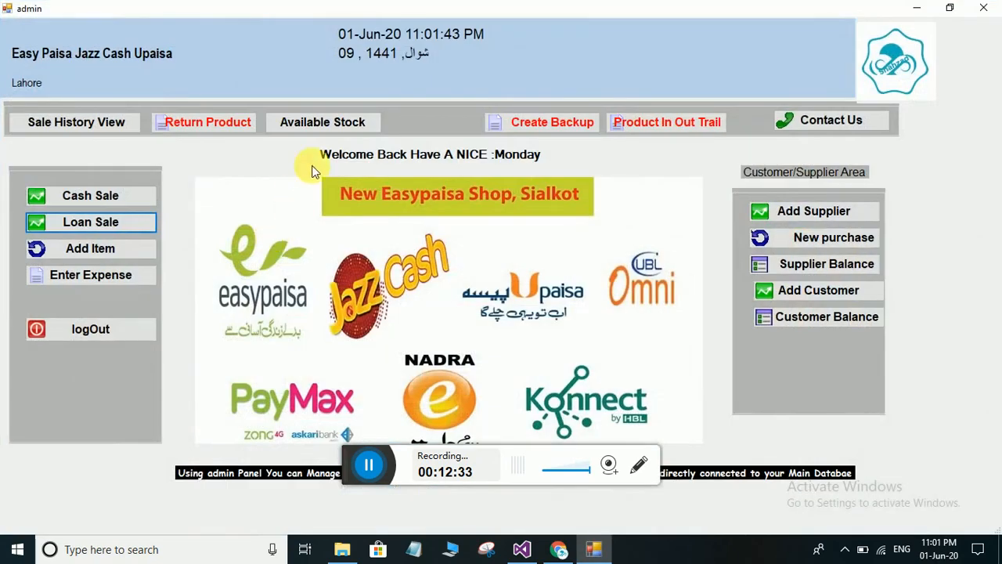
{"action": "left_click", "coordinate": [322, 123]}
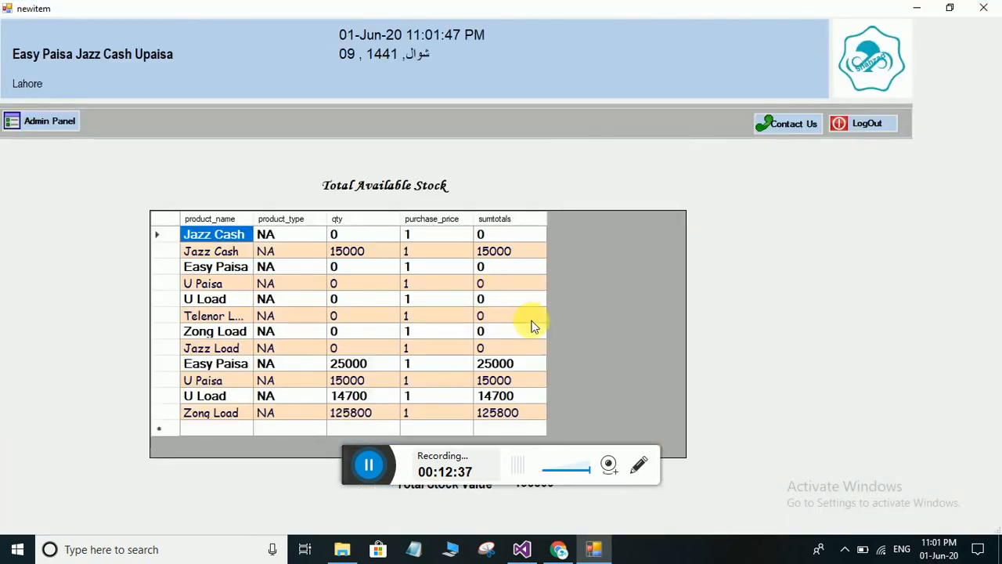
{"action": "left_click_drag", "start_coordinate": [531, 14], "coordinate": [530, 36]}
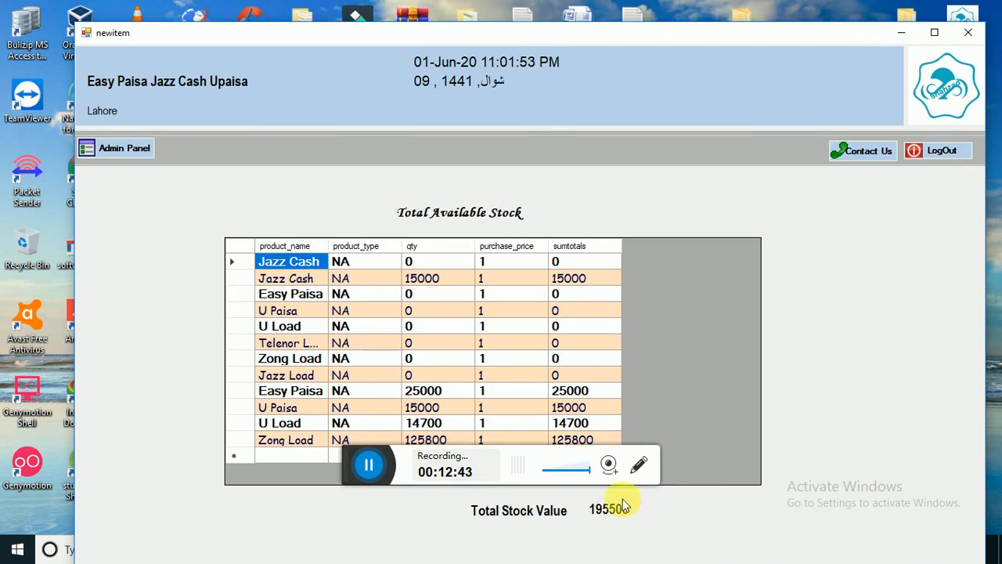
{"action": "left_click", "coordinate": [132, 148]}
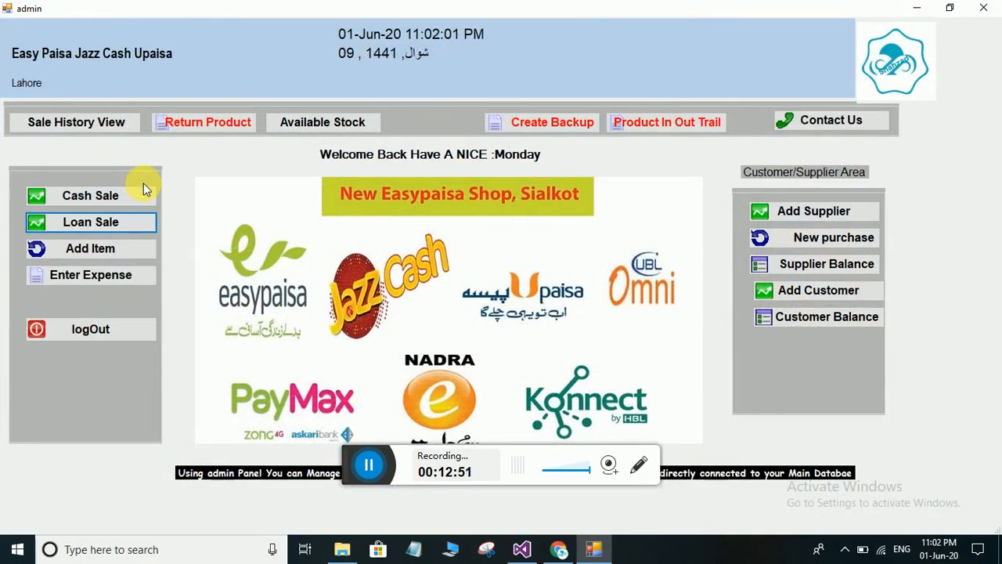
Ring up a cash sale of 1500 U Load with 1500 entered as paid
{"action": "left_click", "coordinate": [106, 196]}
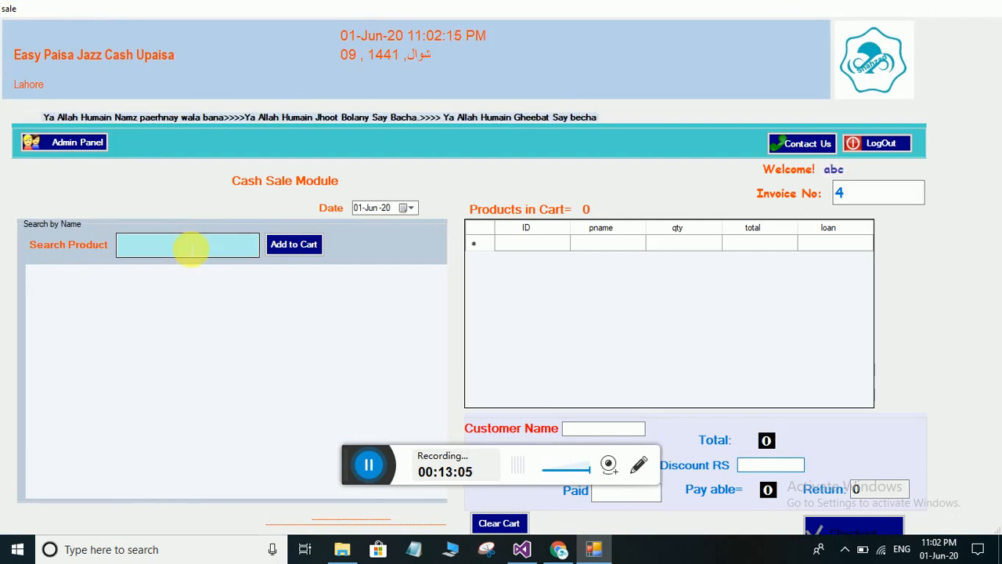
{"action": "left_click", "coordinate": [191, 249]}
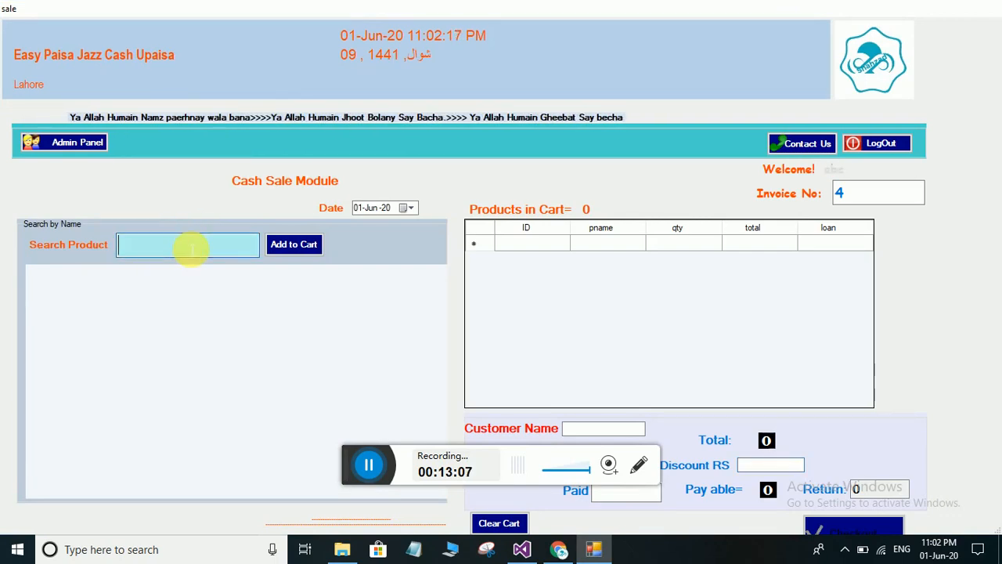
{"action": "type", "text": "u"}
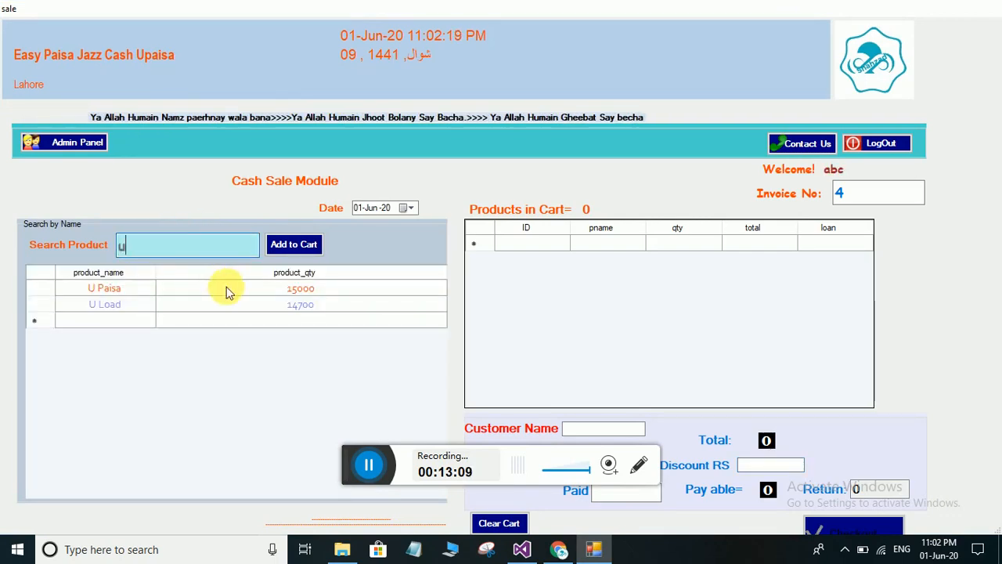
{"action": "left_click", "coordinate": [286, 305]}
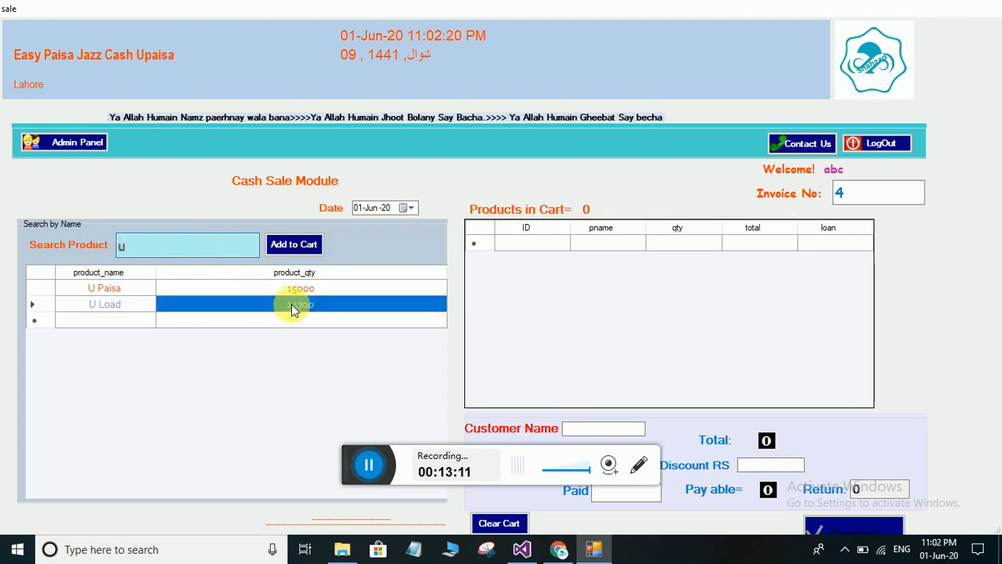
{"action": "left_click", "coordinate": [292, 249]}
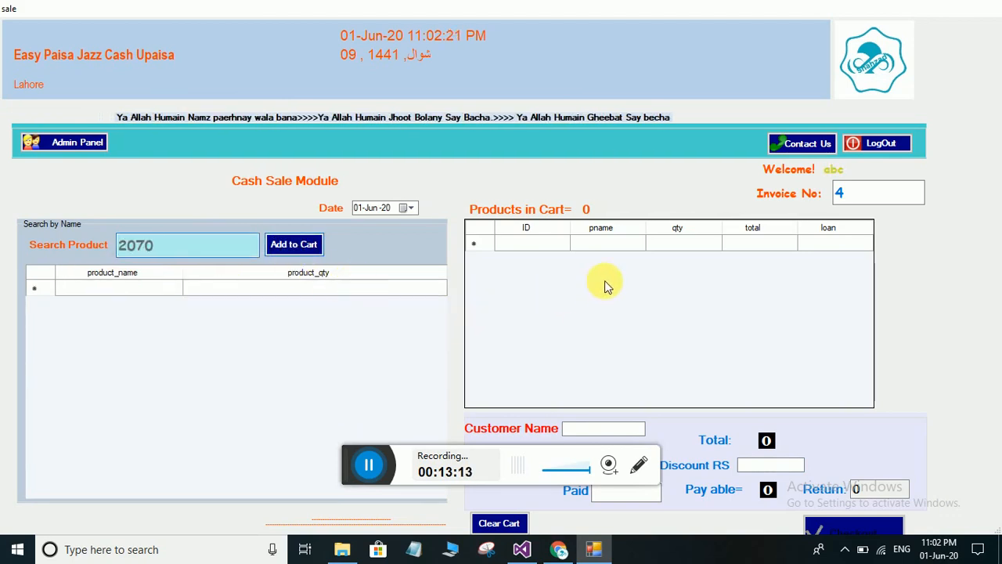
{"action": "left_click", "coordinate": [680, 244]}
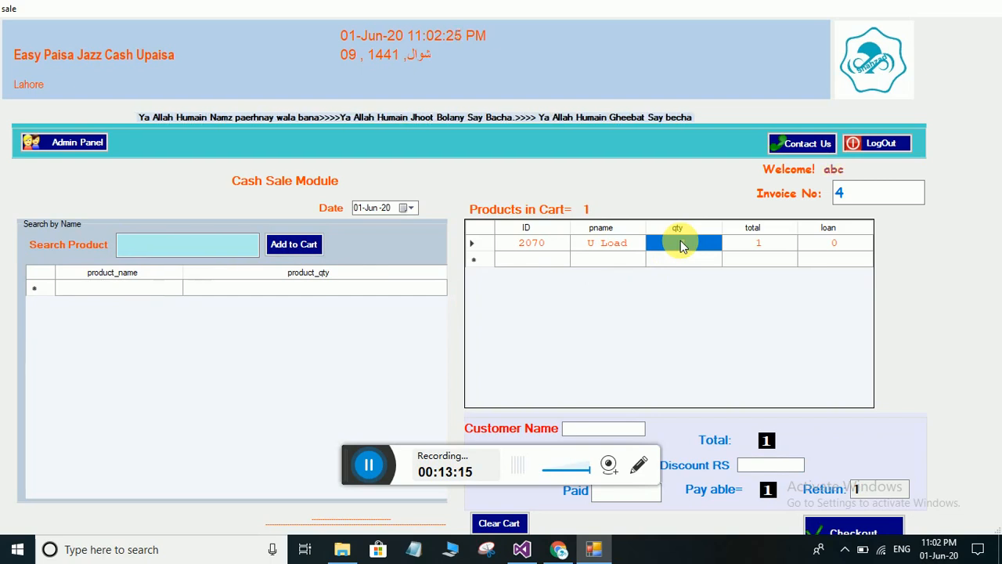
{"action": "type", "text": "1500"}
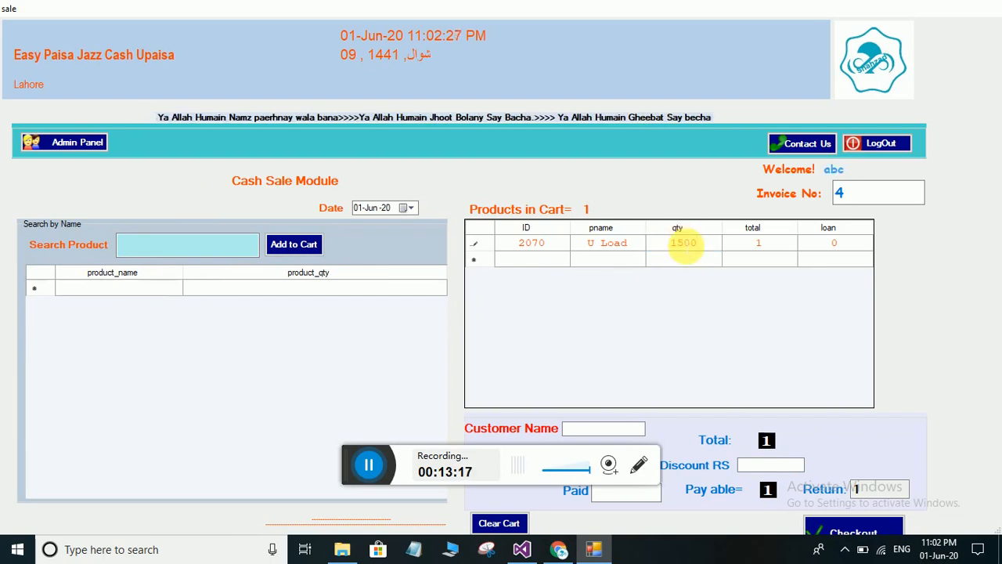
{"action": "key", "text": "Return"}
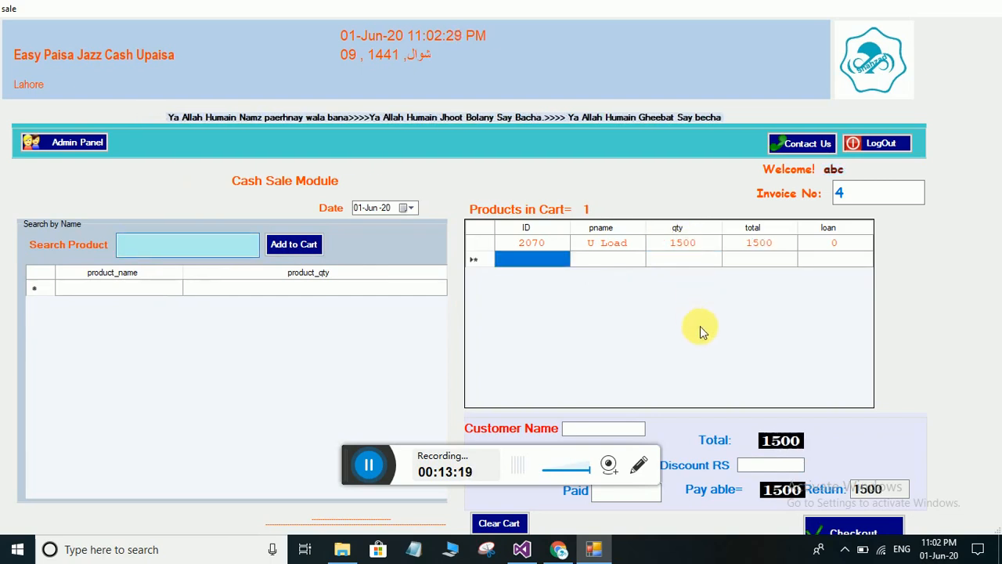
{"action": "left_click", "coordinate": [642, 494]}
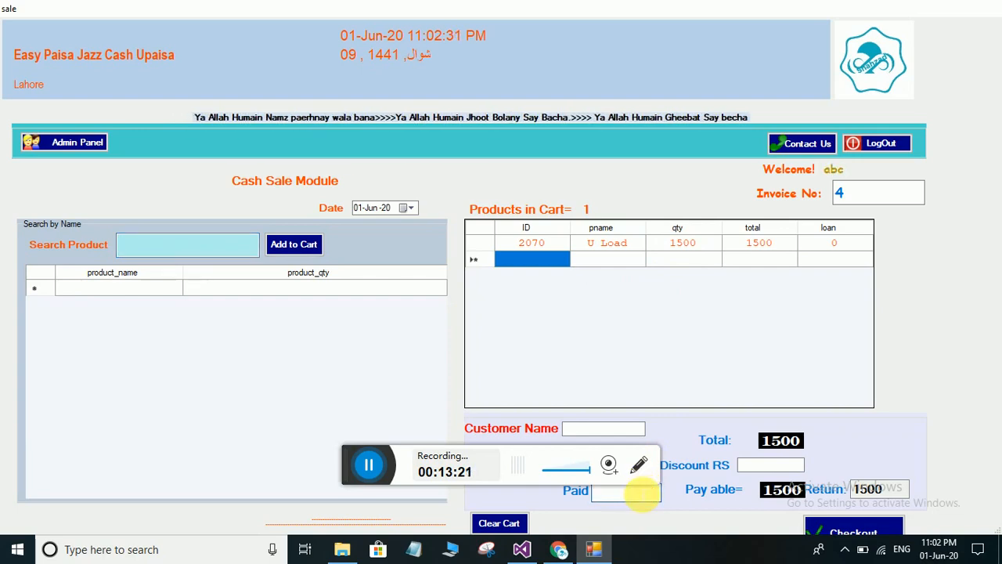
{"action": "type", "text": "1500"}
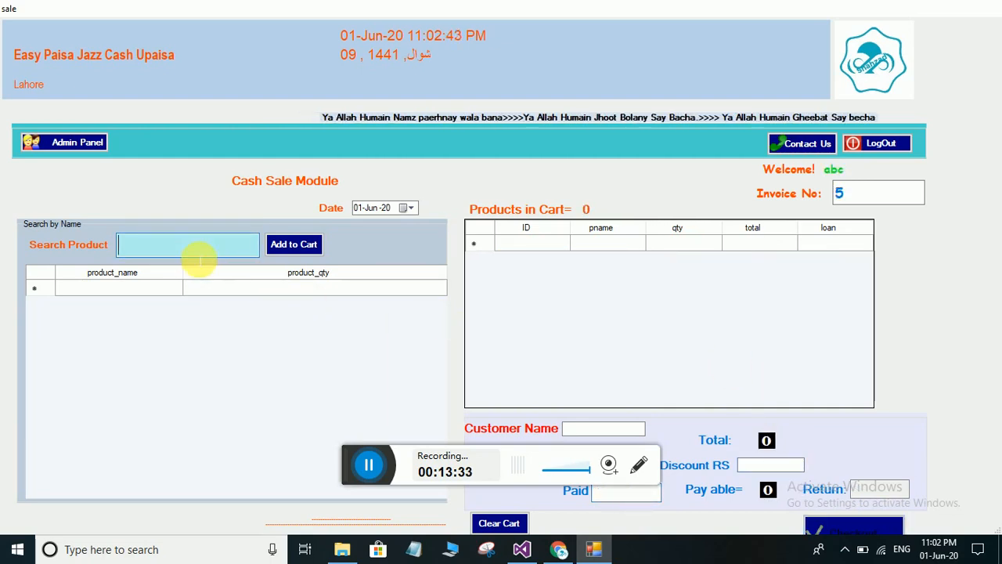
Add Zong Load (product 2072) to the cart at quantity 12000 with 12000 paid
{"action": "type", "text": "z"}
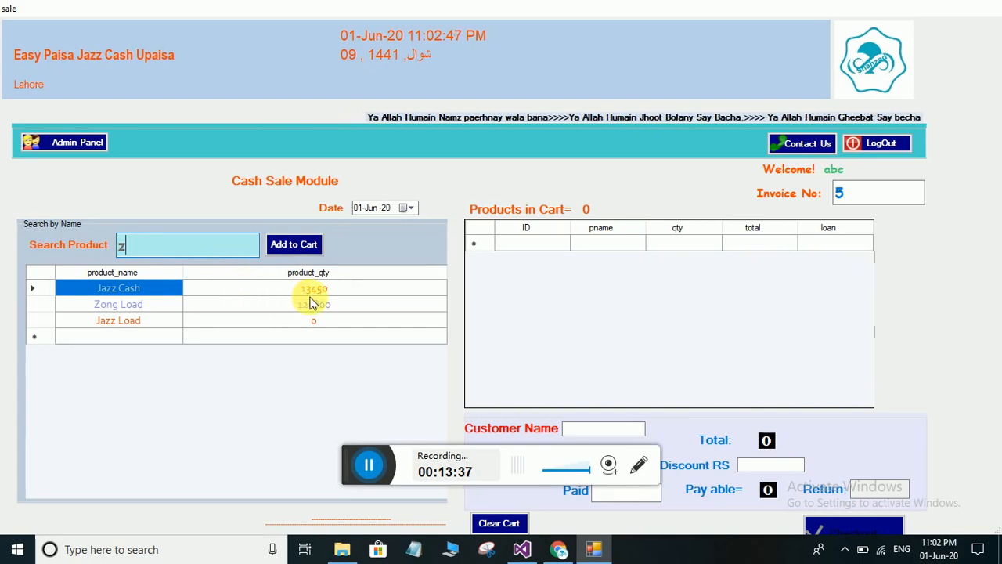
{"action": "key", "text": "BackSpace"}
{"action": "type", "text": "2072"}
{"action": "left_click", "coordinate": [294, 245]}
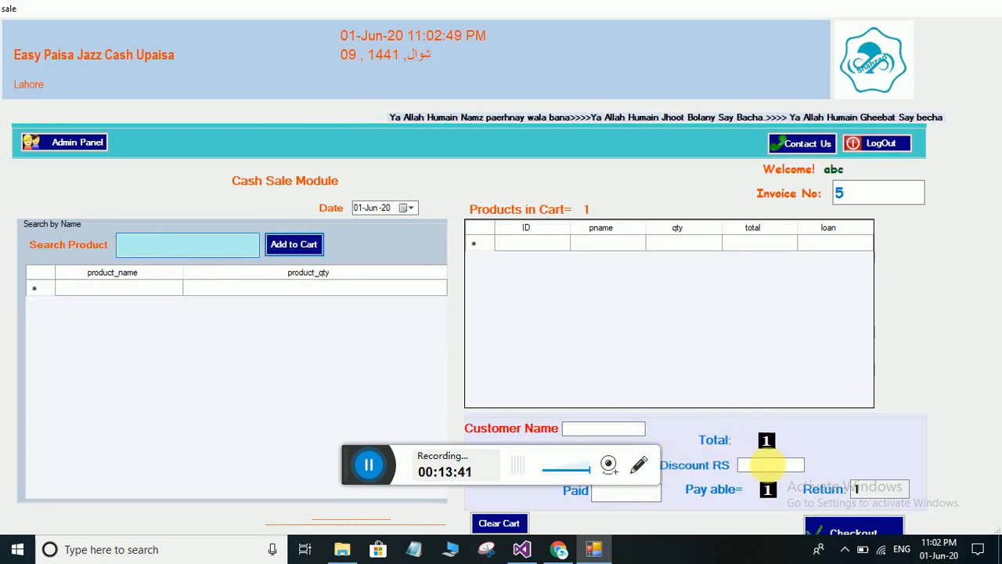
{"action": "left_click", "coordinate": [685, 244]}
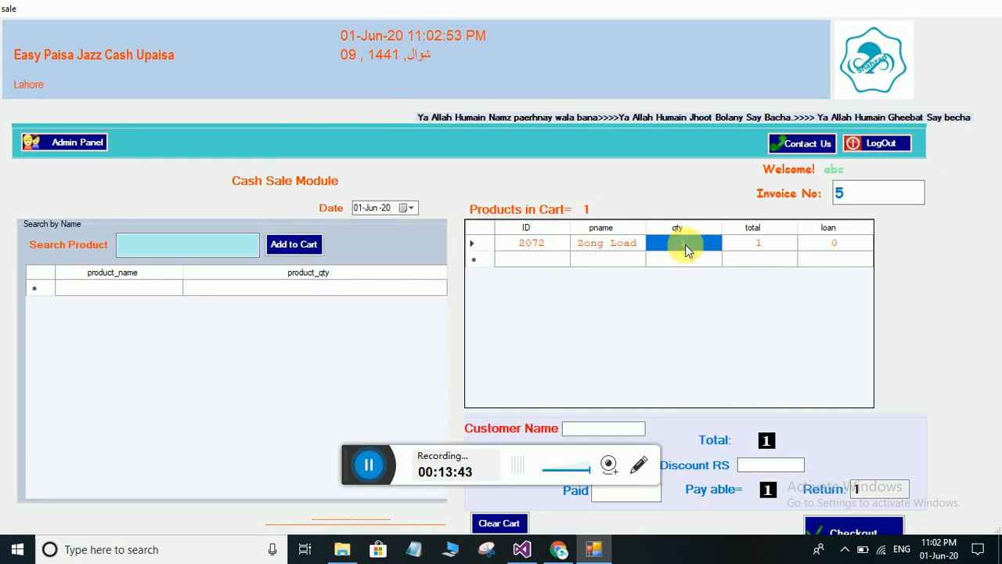
{"action": "type", "text": "12000"}
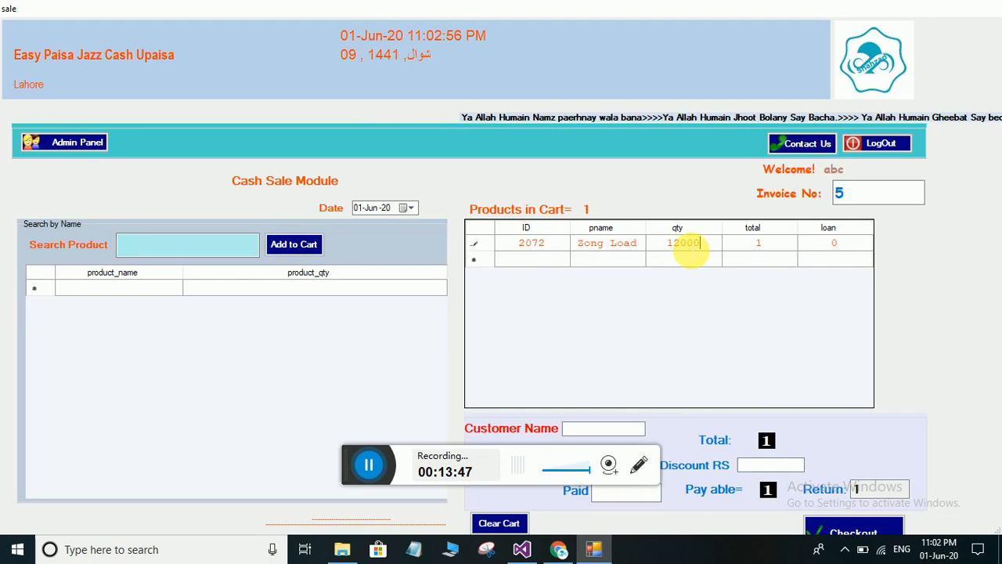
{"action": "key", "text": "Return"}
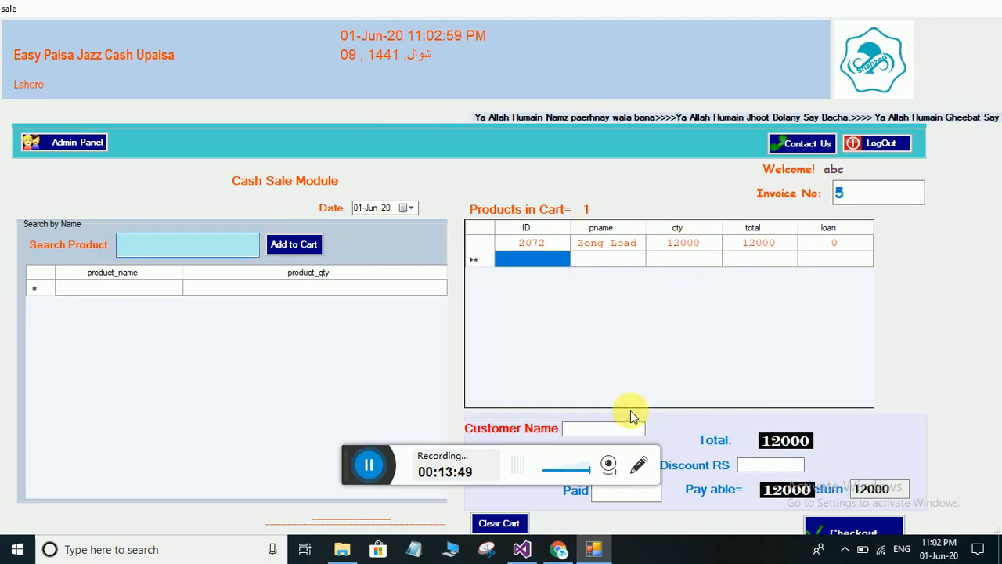
{"action": "left_click", "coordinate": [633, 497]}
{"action": "type", "text": "1"}
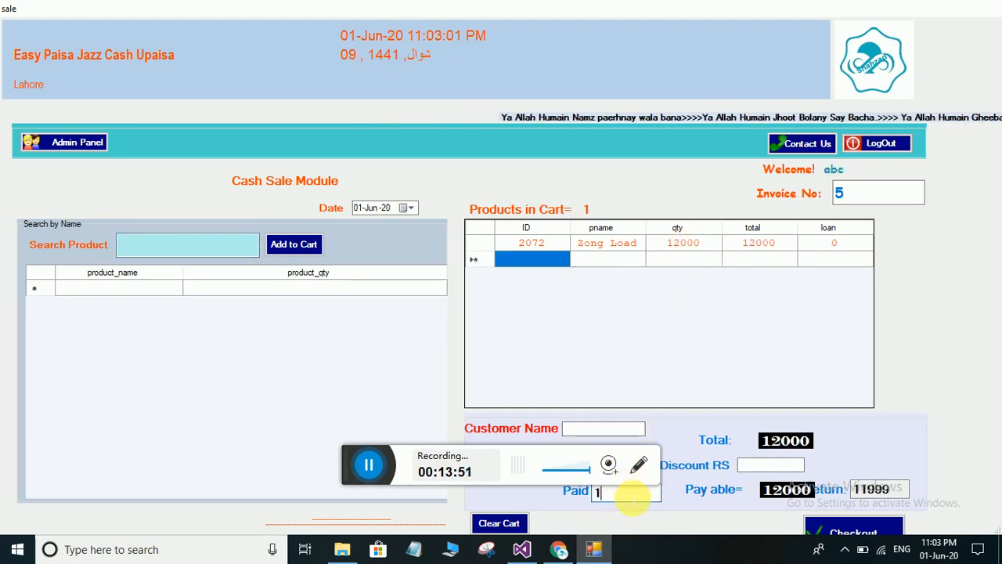
{"action": "type", "text": "2000"}
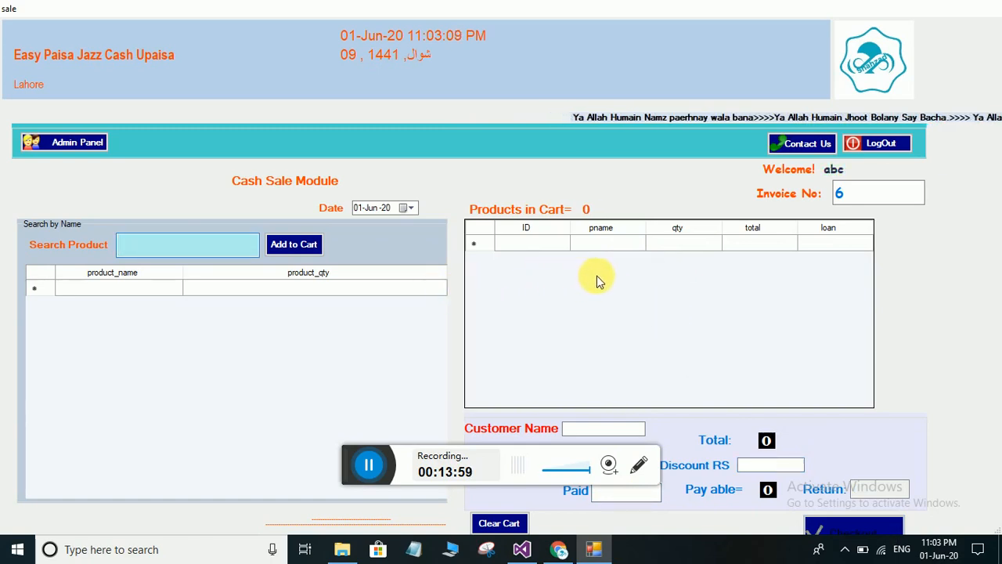
Check the product quantities on the Add Item page, then go back to the admin panel
{"action": "left_click", "coordinate": [77, 139]}
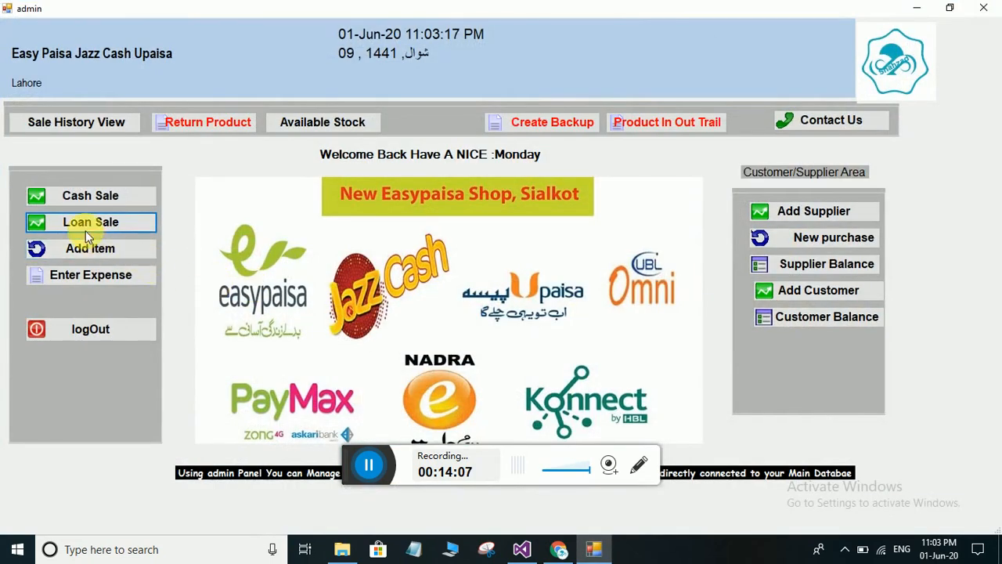
{"action": "left_click", "coordinate": [130, 252]}
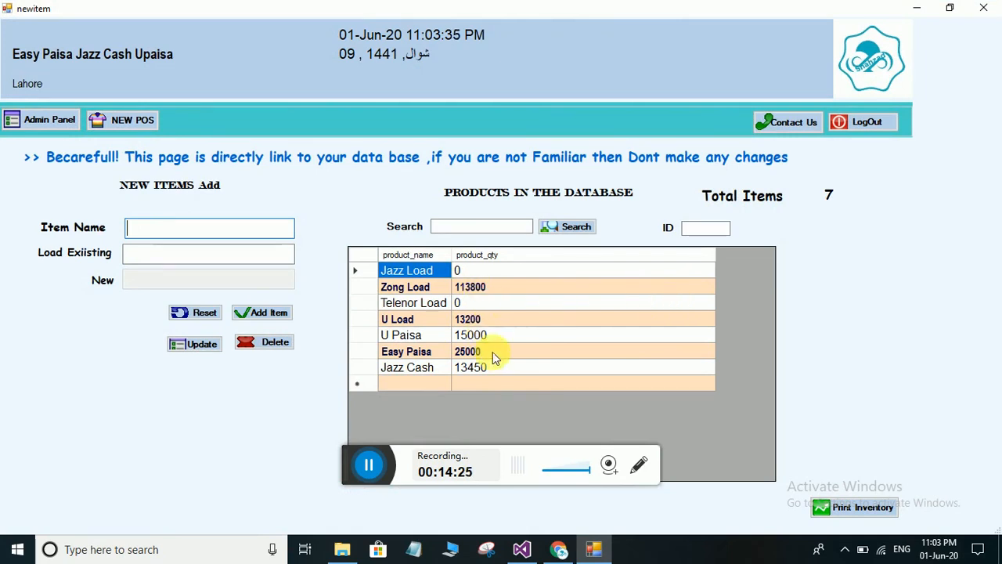
{"action": "left_click", "coordinate": [28, 117]}
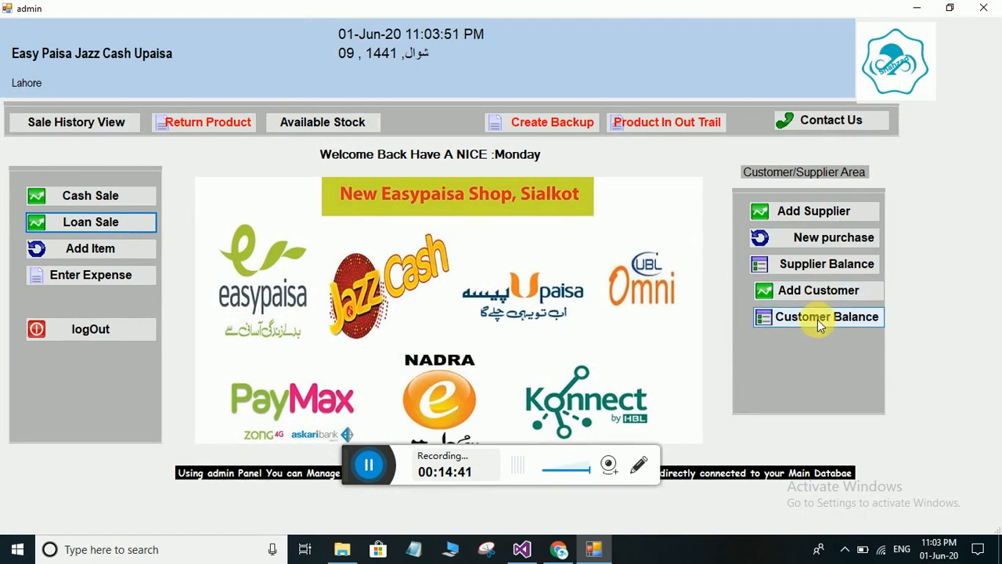
Fill in the new customer's account number, name, shop name and city 'la' for lahore
{"action": "left_click", "coordinate": [818, 291]}
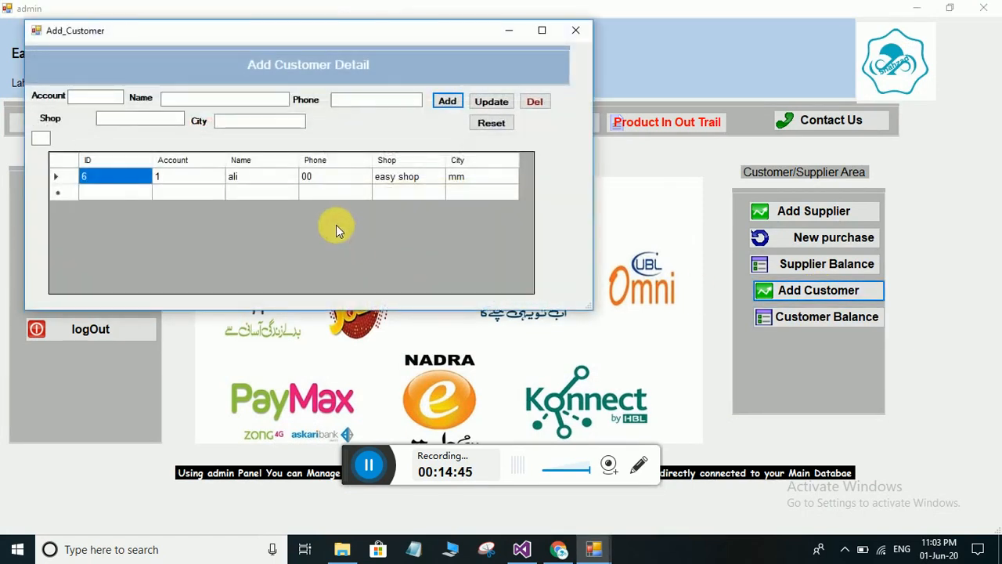
{"action": "left_click", "coordinate": [99, 101]}
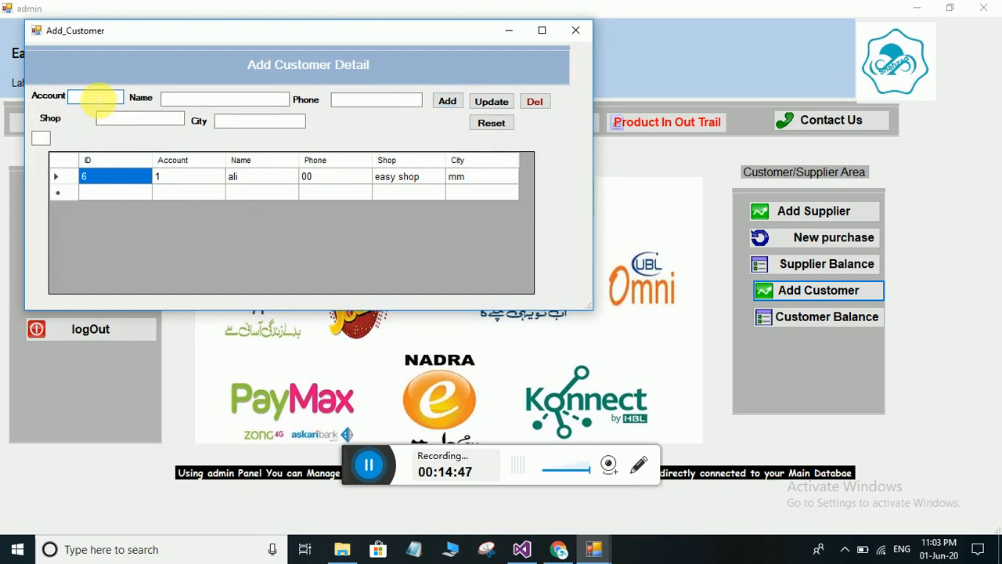
{"action": "type", "text": "02"}
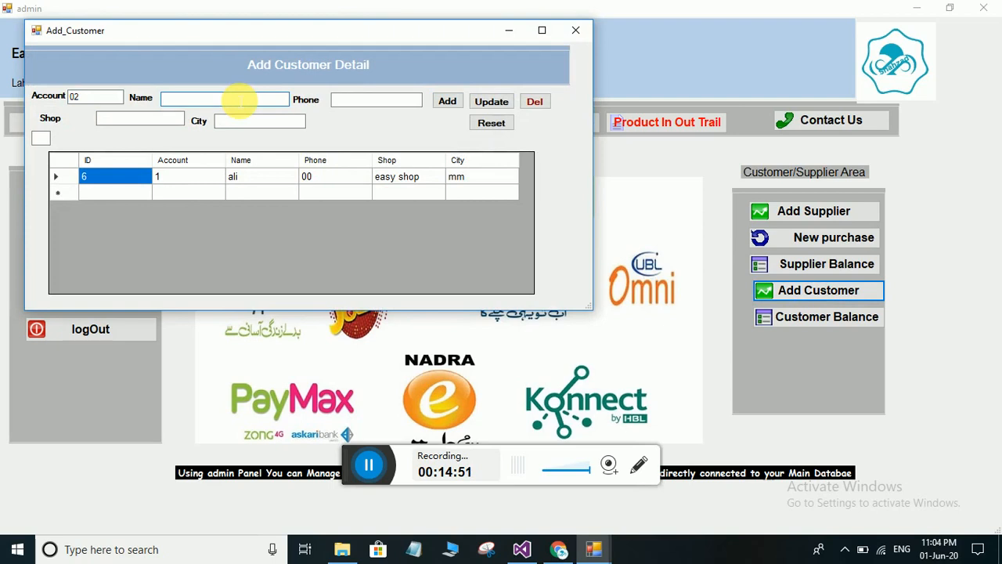
{"action": "left_click", "coordinate": [238, 99]}
{"action": "type", "text": "rahat"}
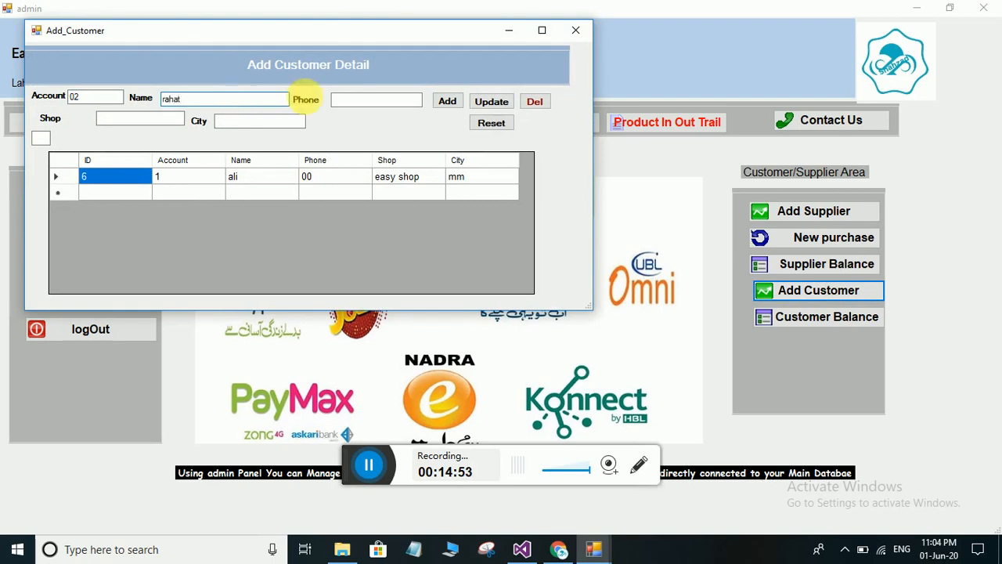
{"action": "left_click", "coordinate": [407, 100]}
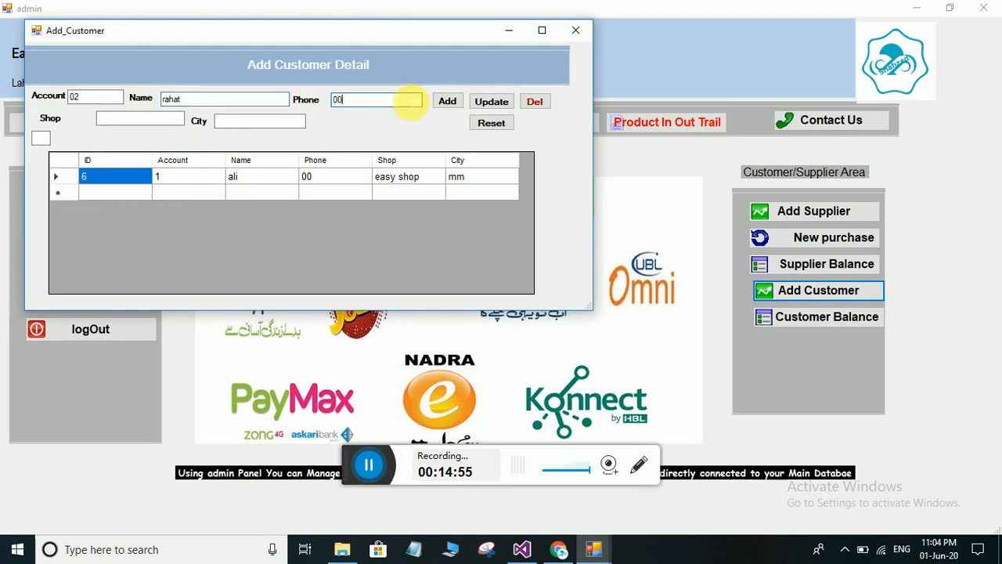
{"action": "left_click", "coordinate": [129, 120]}
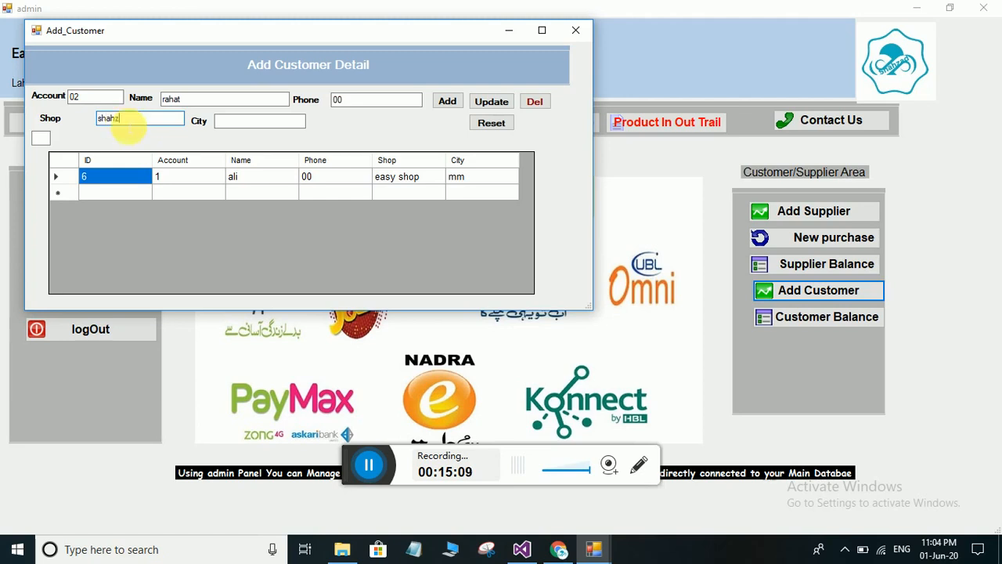
{"action": "type", "text": "ad mobiles"}
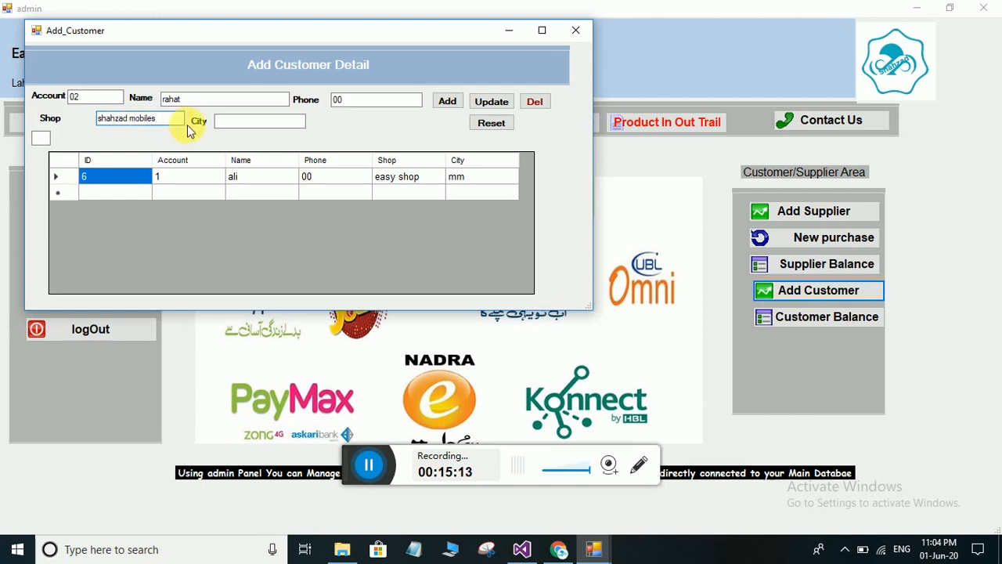
{"action": "left_click", "coordinate": [236, 122]}
{"action": "type", "text": "lahore"}
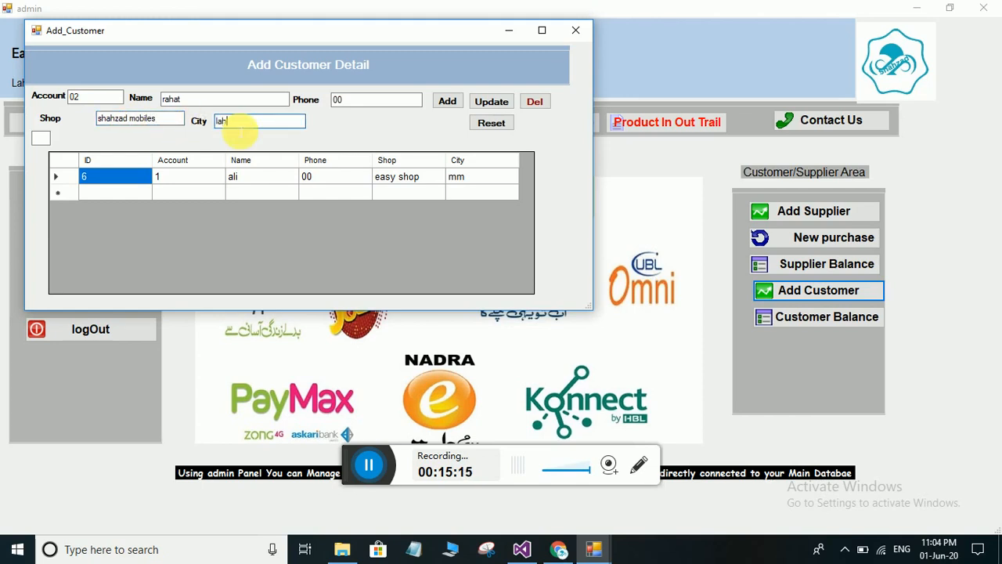
Save the customer record, confirm the Data Save message, and close the form
{"action": "left_click", "coordinate": [441, 106]}
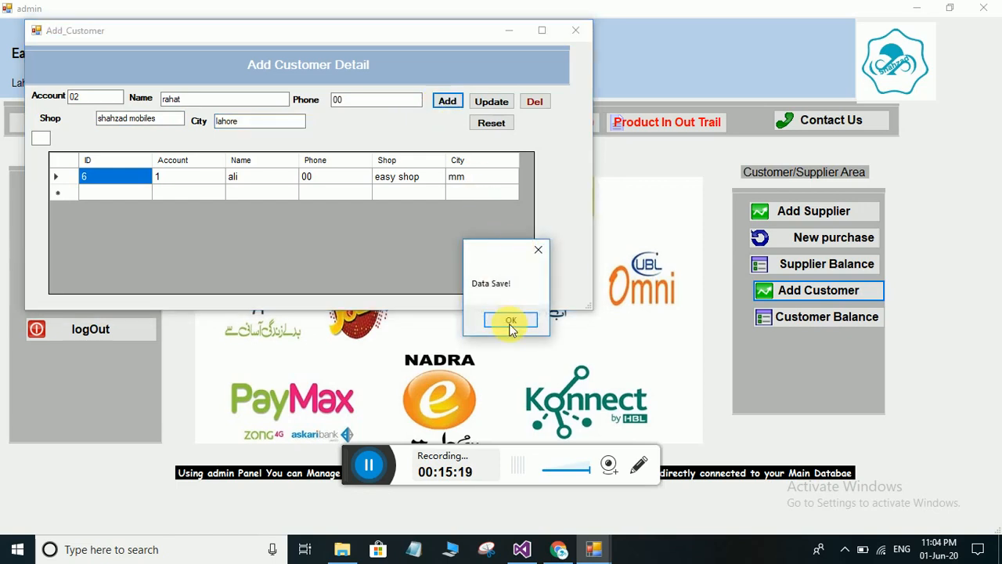
{"action": "left_click", "coordinate": [510, 322]}
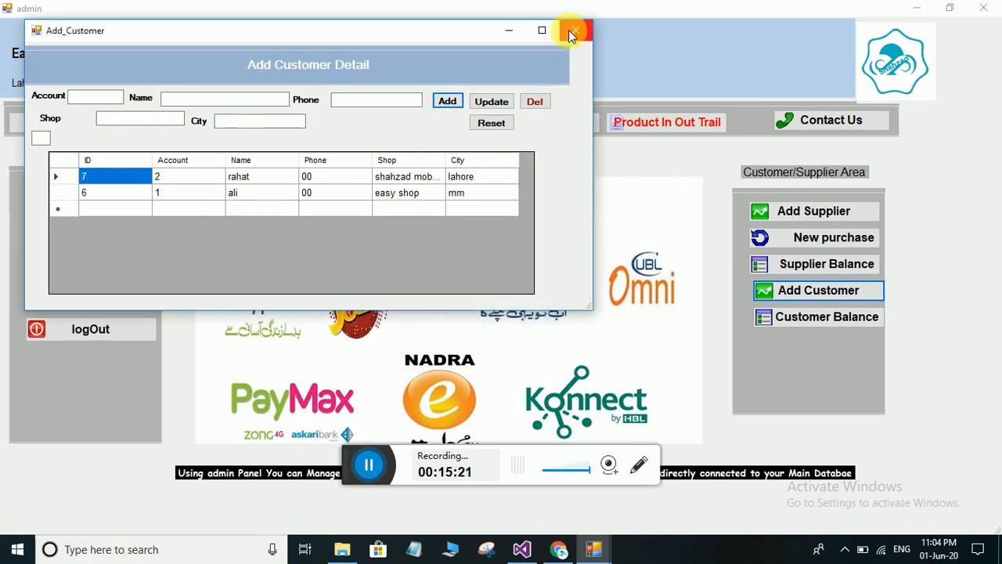
{"action": "left_click", "coordinate": [576, 30]}
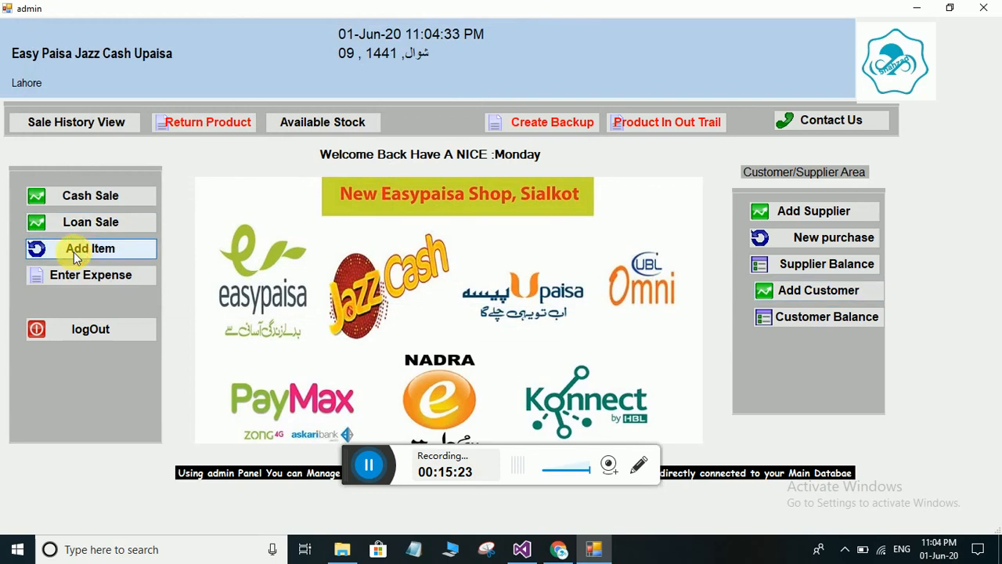
Close the admin window, relaunch the POS from the desktop, and start the Loan Sale module
{"action": "key", "text": "alt+F4"}
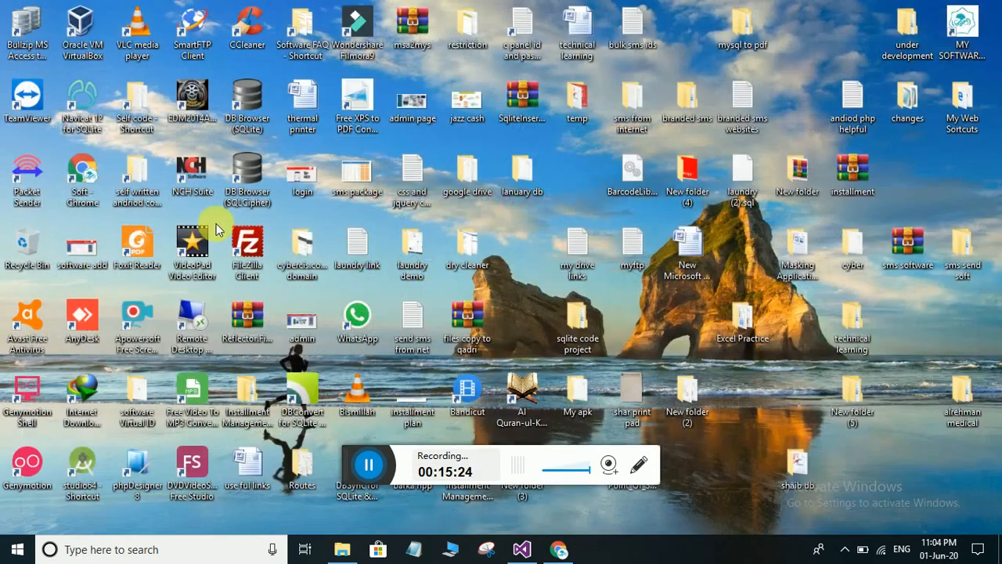
{"action": "double_click", "coordinate": [465, 241]}
{"action": "left_click", "coordinate": [61, 121]}
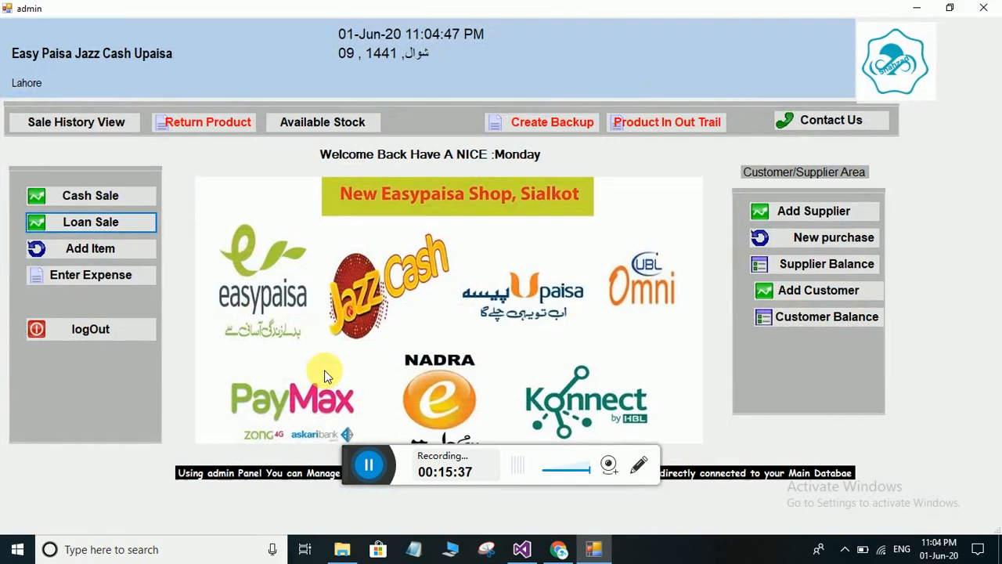
{"action": "left_click", "coordinate": [123, 222]}
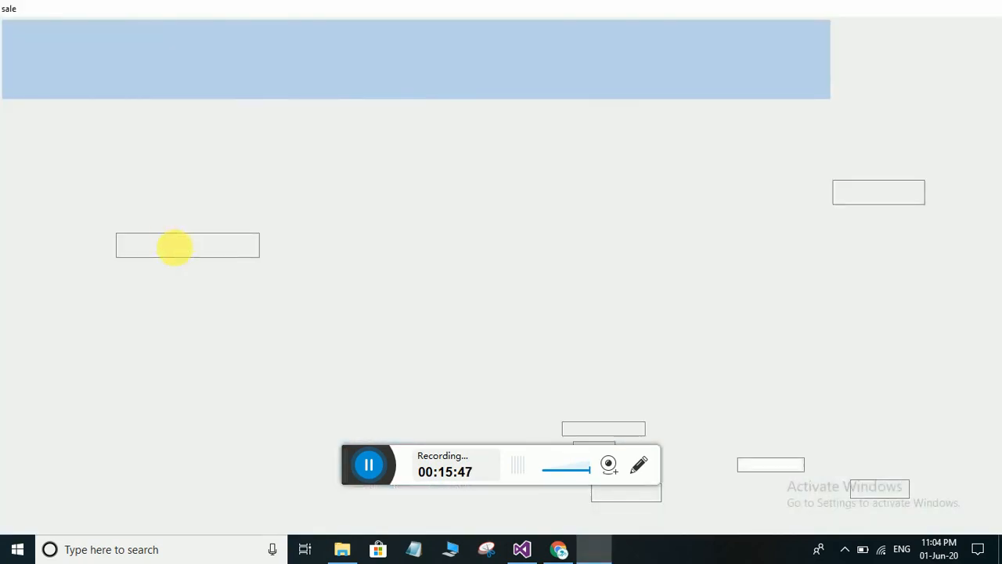
Add Jazz Cash to the loan sale cart with quantity 2000
{"action": "type", "text": "j"}
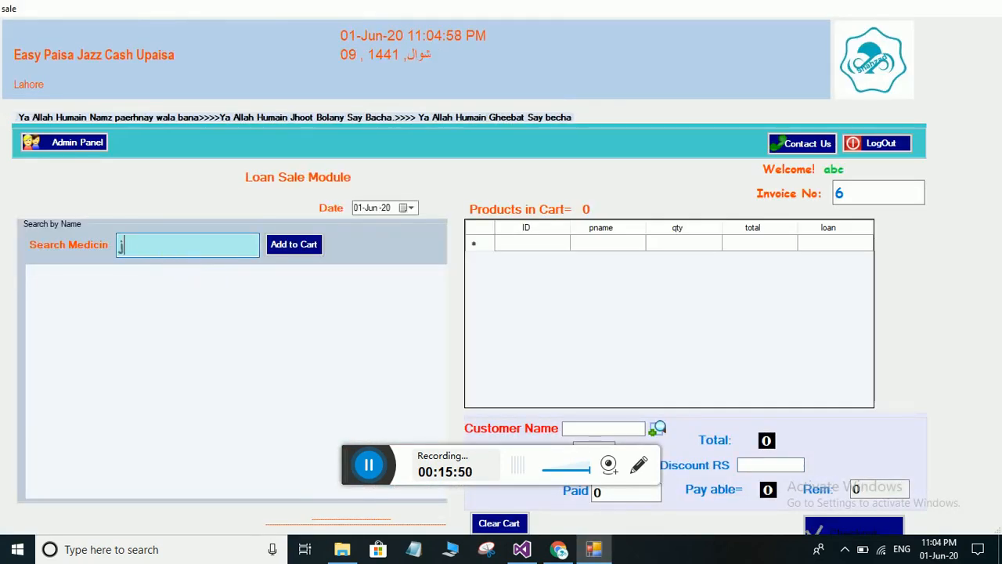
{"action": "type", "text": "az"}
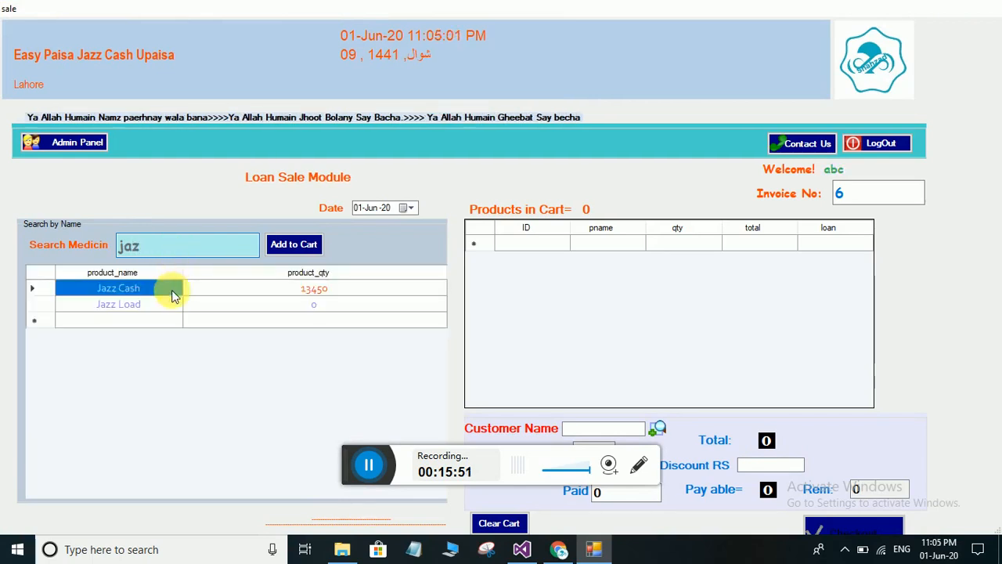
{"action": "double_click", "coordinate": [320, 288]}
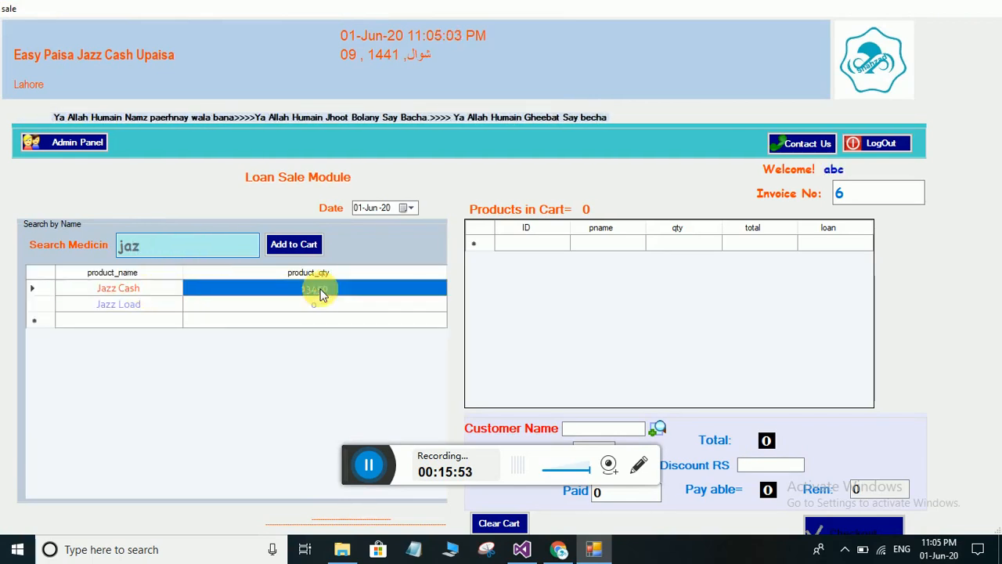
{"action": "left_click", "coordinate": [290, 252]}
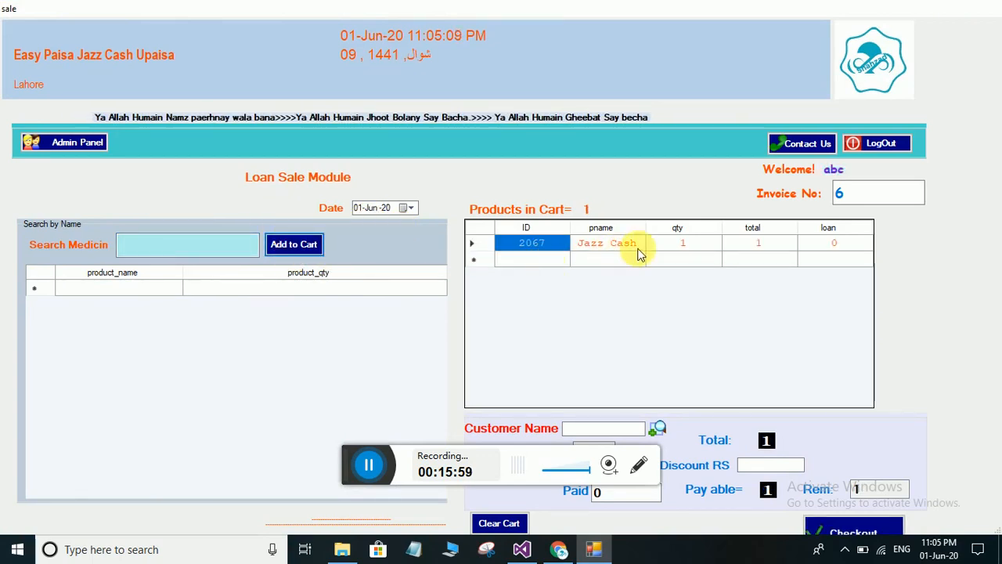
{"action": "left_click", "coordinate": [681, 249]}
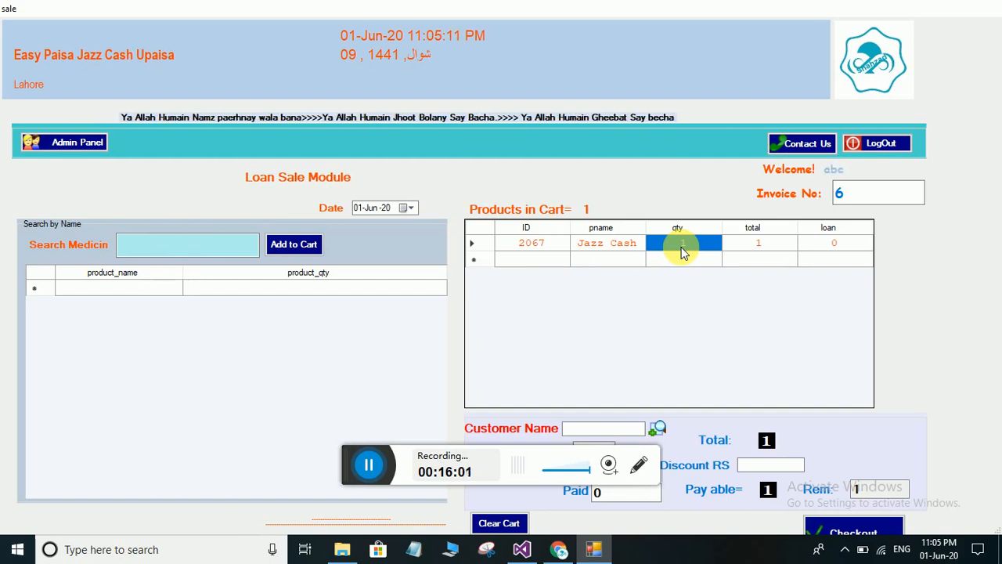
{"action": "type", "text": "2000"}
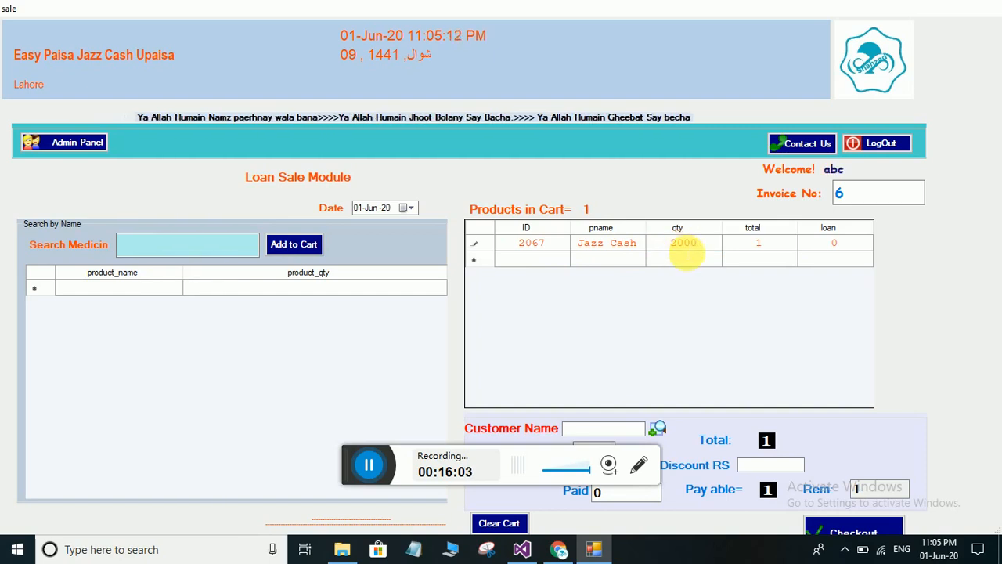
{"action": "key", "text": "Return"}
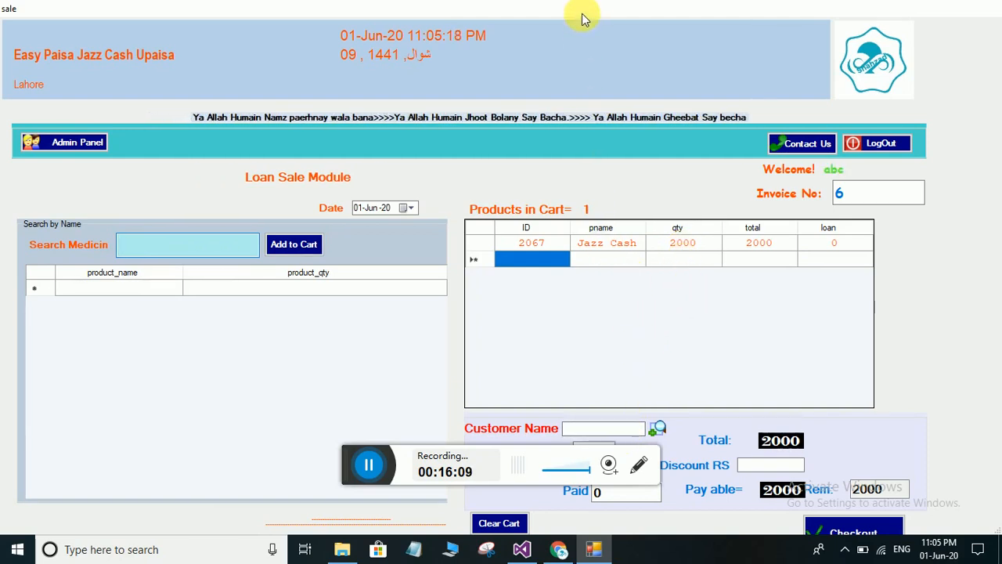
{"action": "left_click_drag", "start_coordinate": [582, 14], "coordinate": [531, 24]}
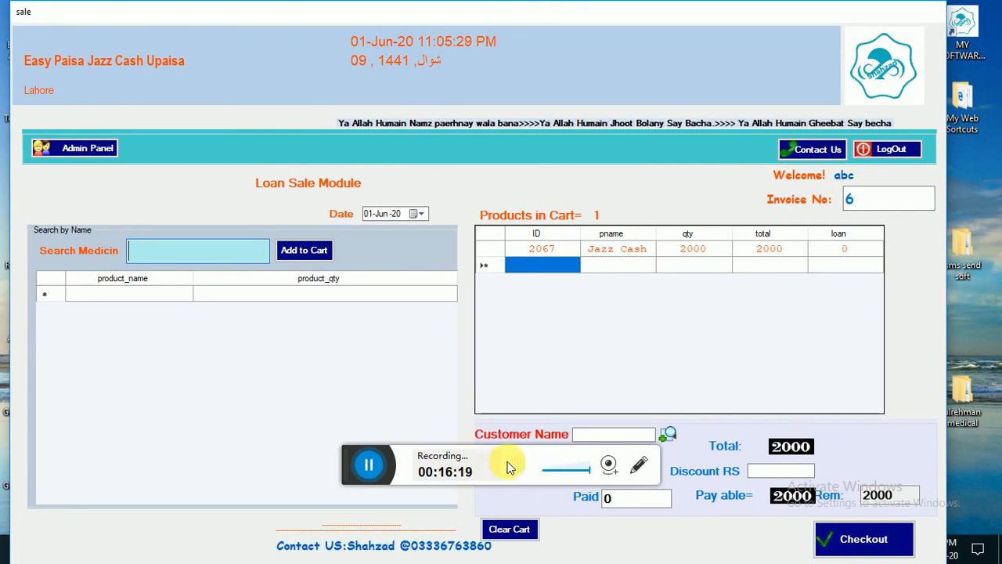
Assign the newly added customer to the 2000 Jazz Cash sale and check out with 0 paid
{"action": "left_click", "coordinate": [669, 436]}
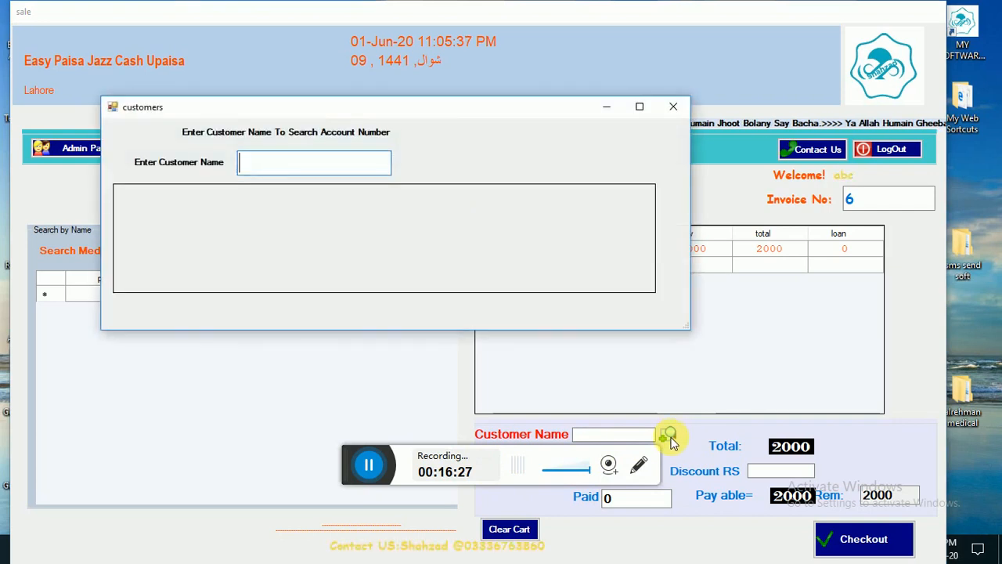
{"action": "type", "text": "ja"}
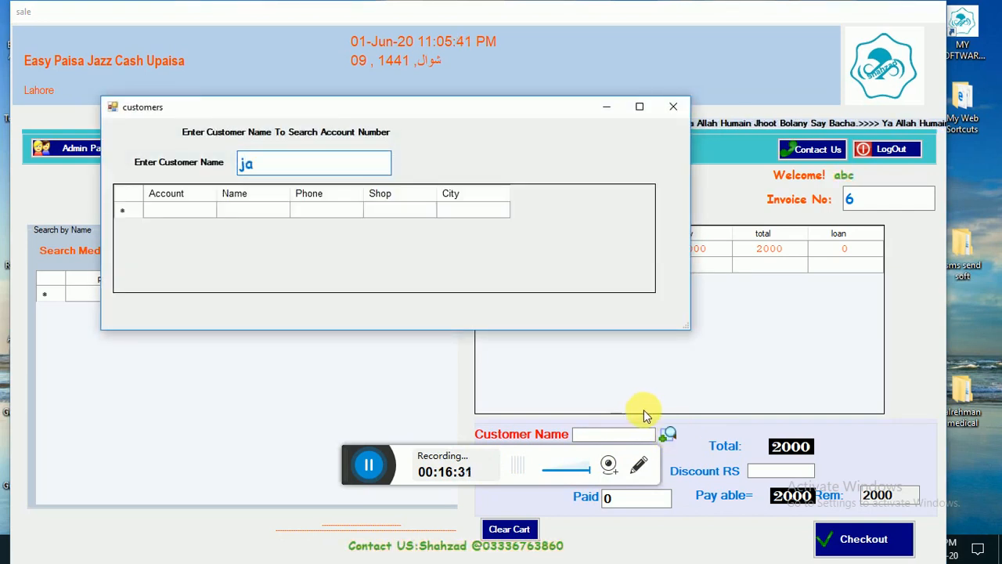
{"action": "key", "text": "BackSpace"}
{"action": "key", "text": "BackSpace"}
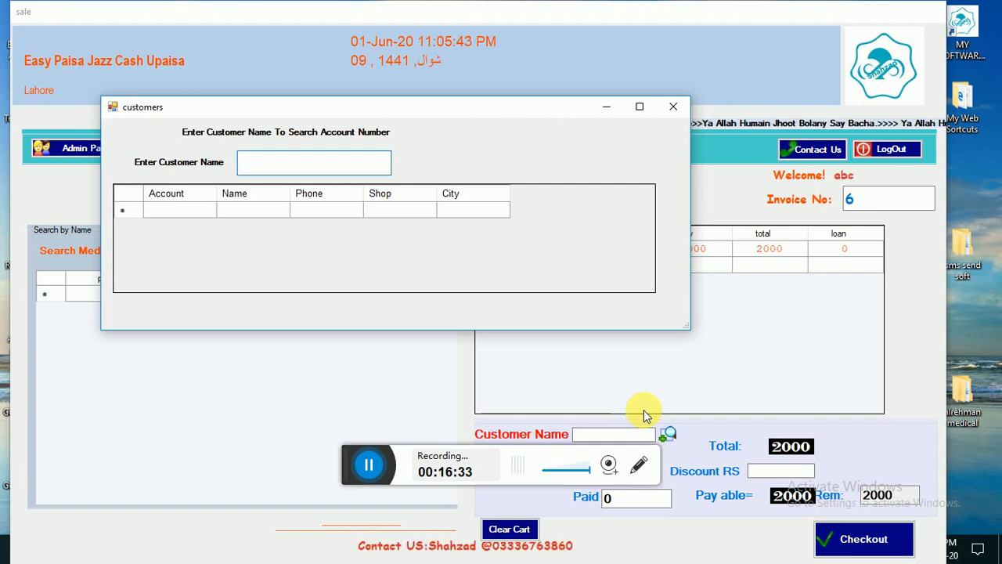
{"action": "type", "text": "ra"}
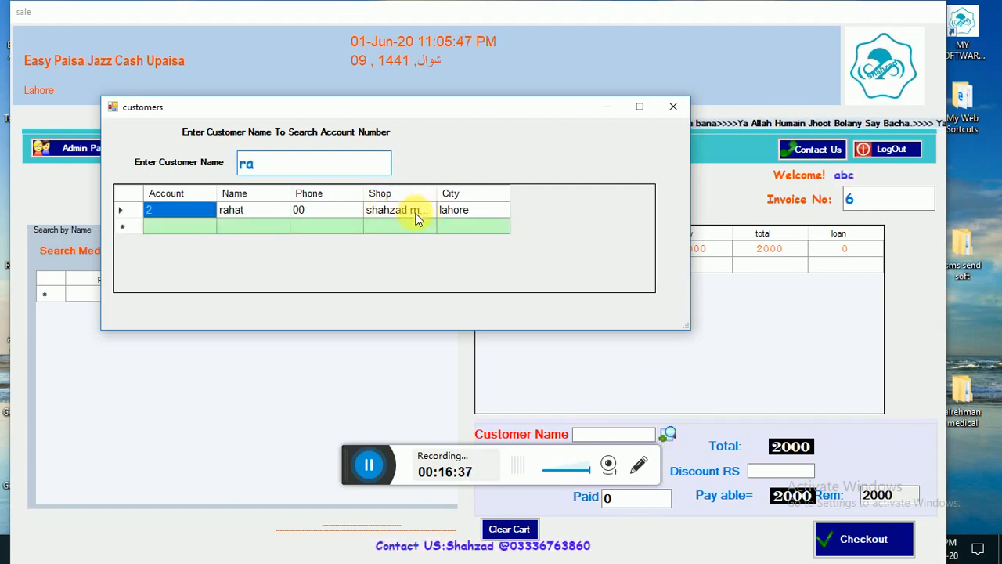
{"action": "left_click", "coordinate": [234, 212]}
{"action": "double_click", "coordinate": [235, 210]}
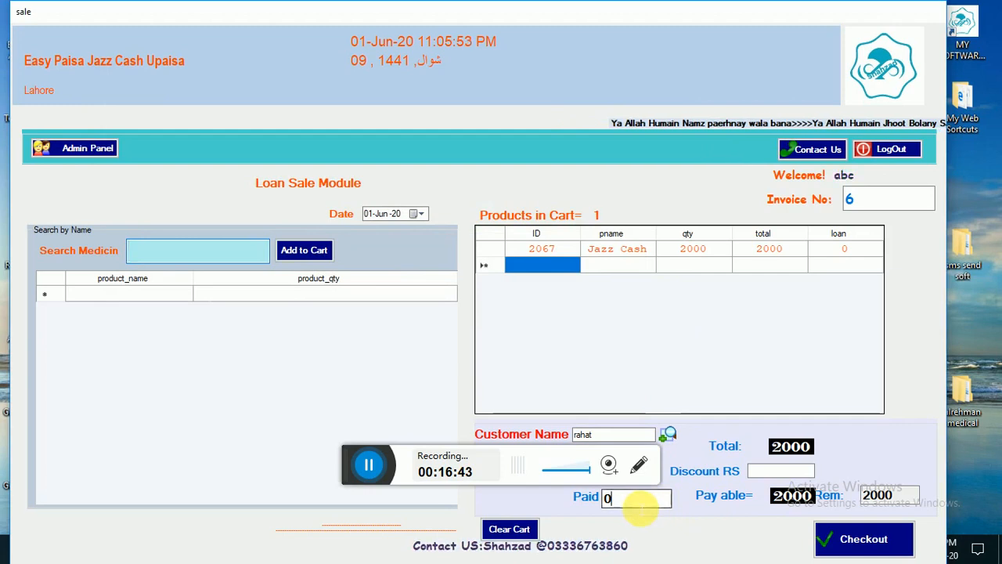
{"action": "left_click", "coordinate": [600, 501]}
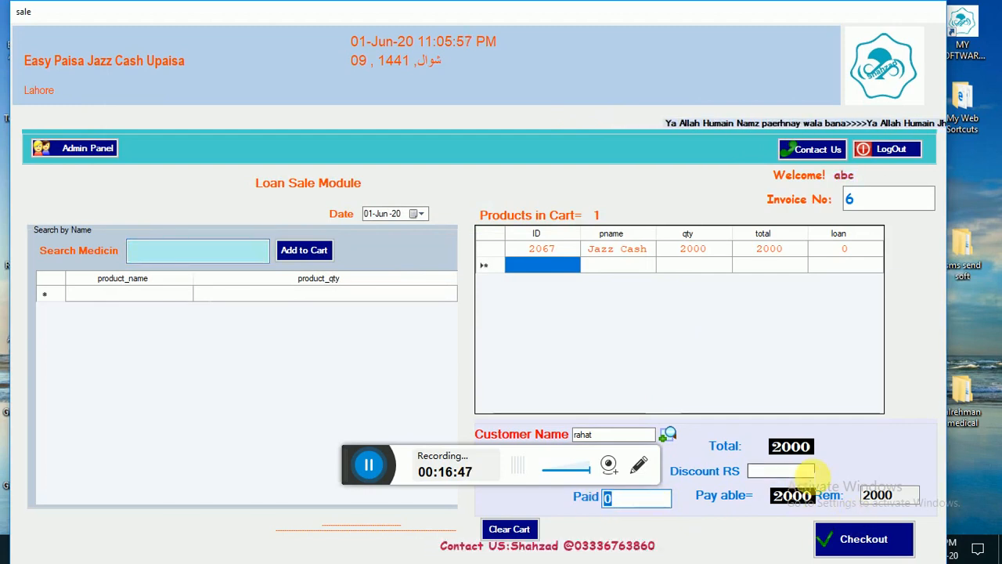
{"action": "left_click", "coordinate": [849, 539]}
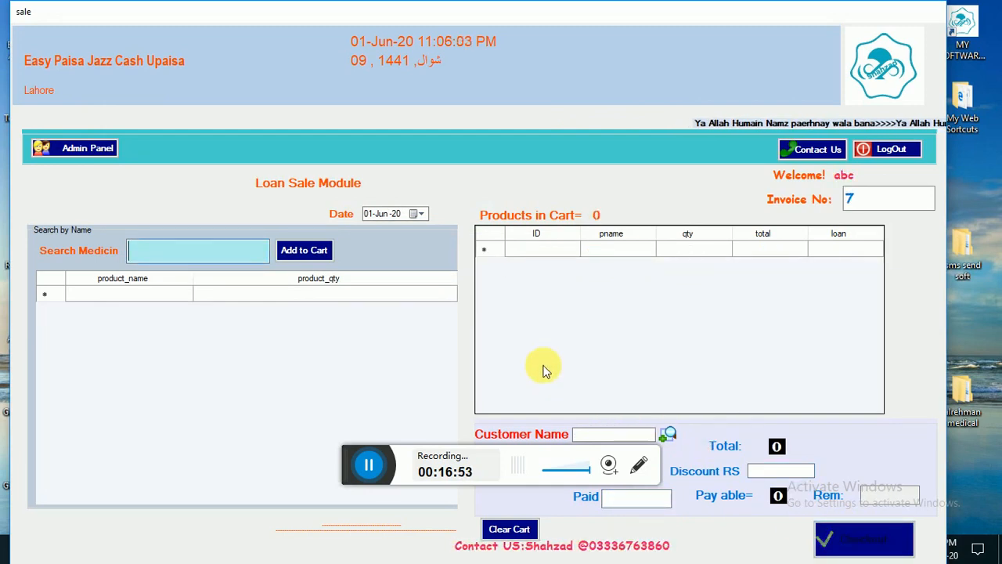
Go to the admin panel, open the Add Item form, then return to the admin panel
{"action": "left_click", "coordinate": [90, 148]}
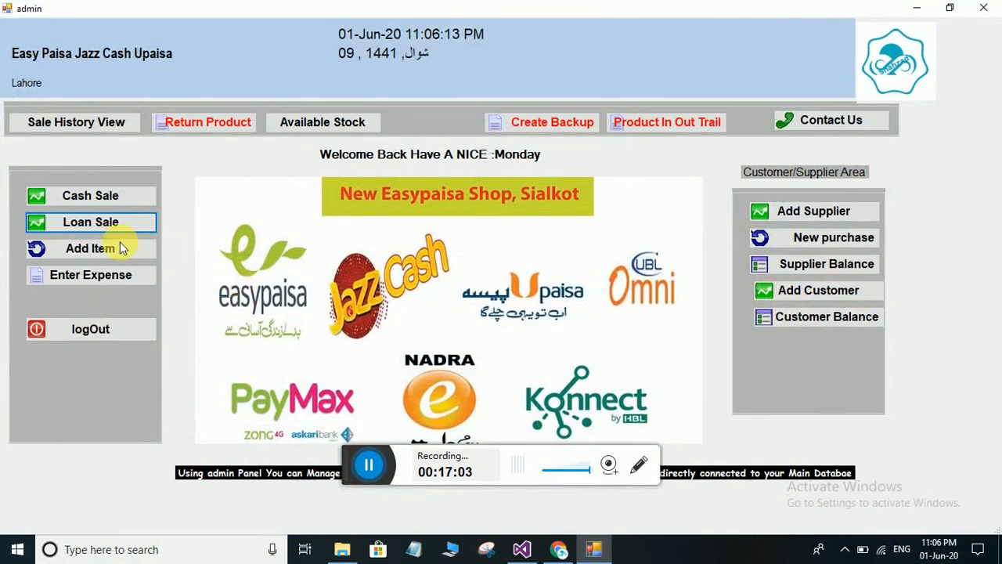
{"action": "left_click", "coordinate": [90, 249]}
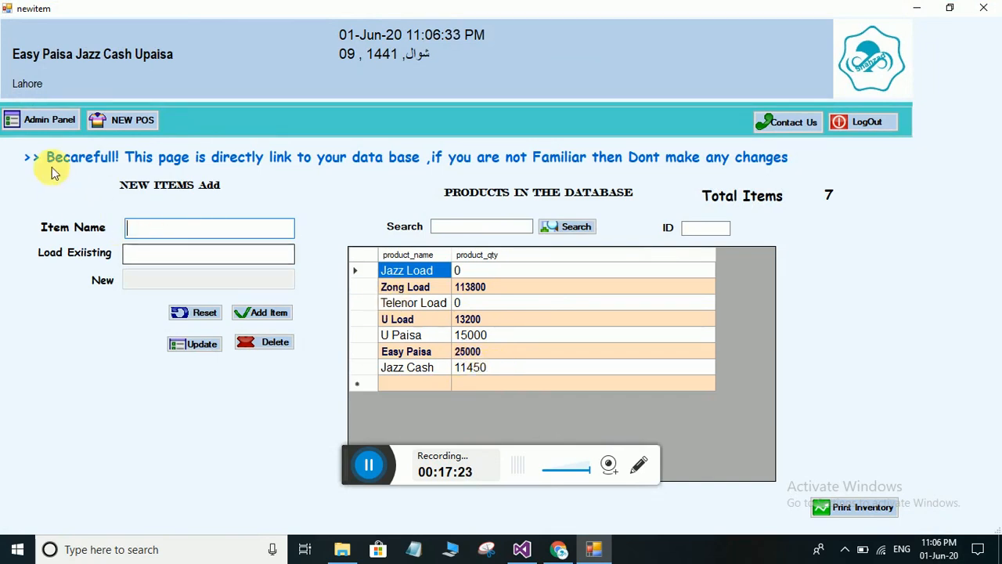
{"action": "left_click", "coordinate": [55, 122]}
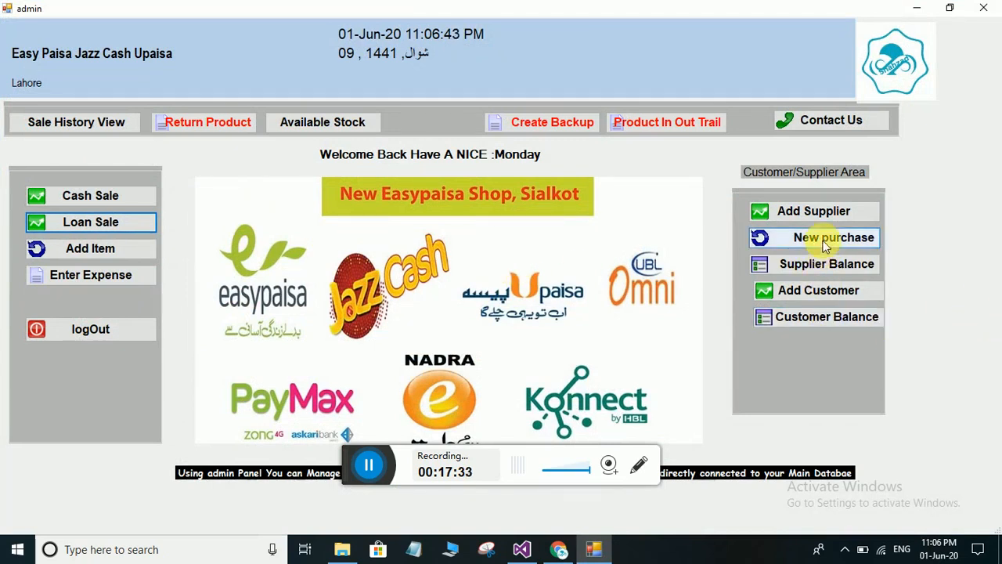
Open Customer Balance, the second customer's account, then the 2000 loan entry's sale history
{"action": "left_click", "coordinate": [822, 318]}
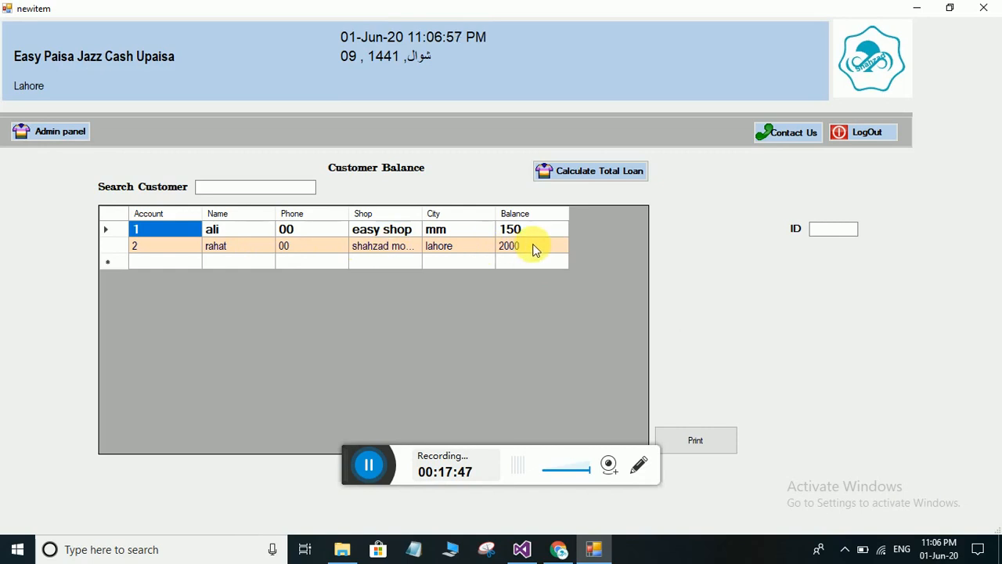
{"action": "double_click", "coordinate": [382, 246]}
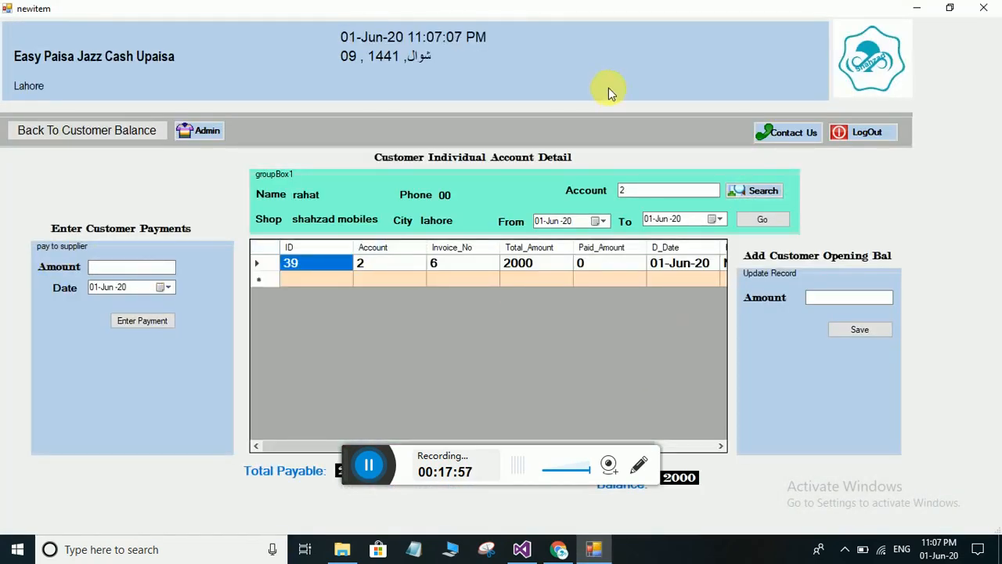
{"action": "left_click_drag", "start_coordinate": [576, 13], "coordinate": [575, 43]}
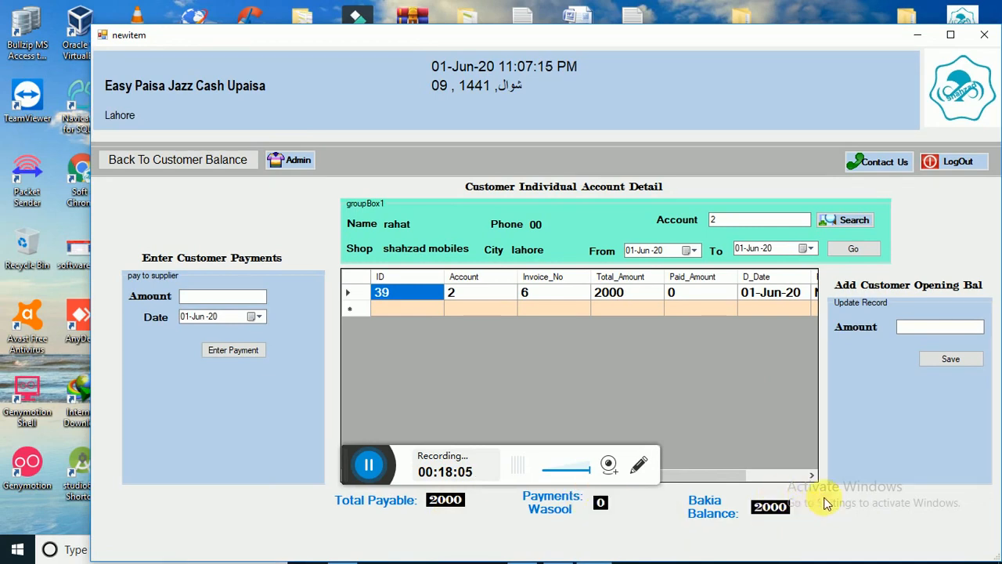
{"action": "double_click", "coordinate": [619, 292]}
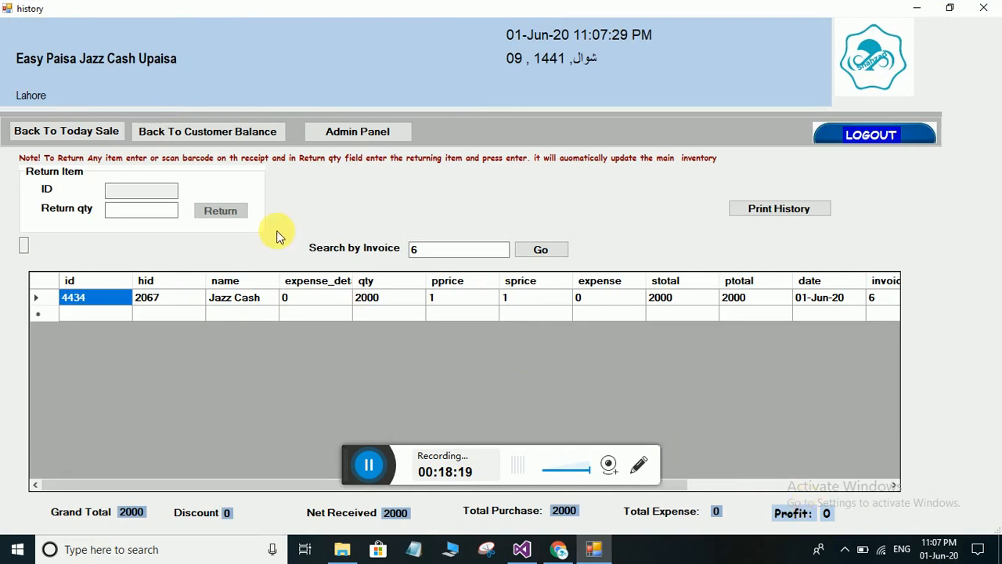
Return to the customer balance list and reopen the second customer's account detail
{"action": "left_click", "coordinate": [178, 130]}
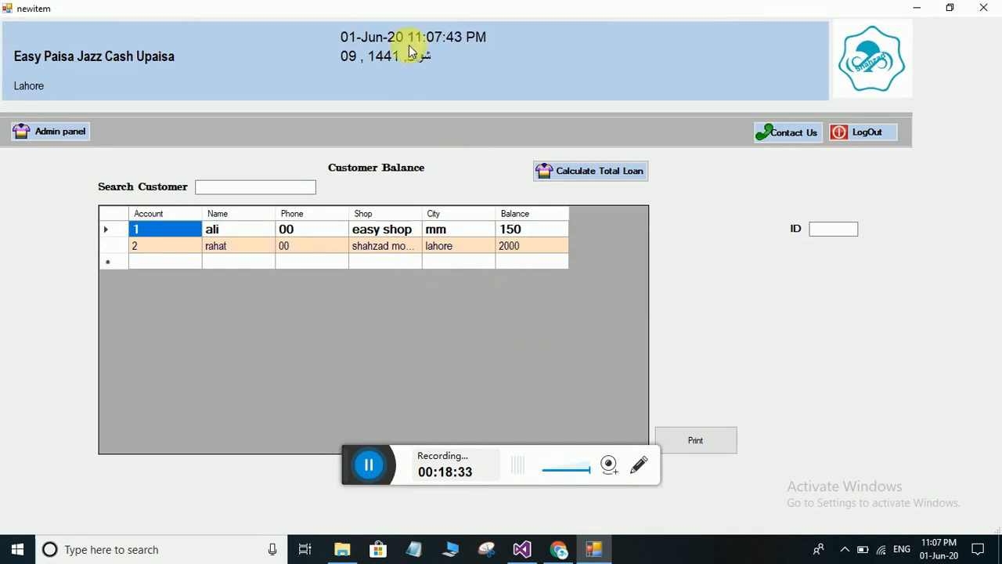
{"action": "double_click", "coordinate": [531, 17]}
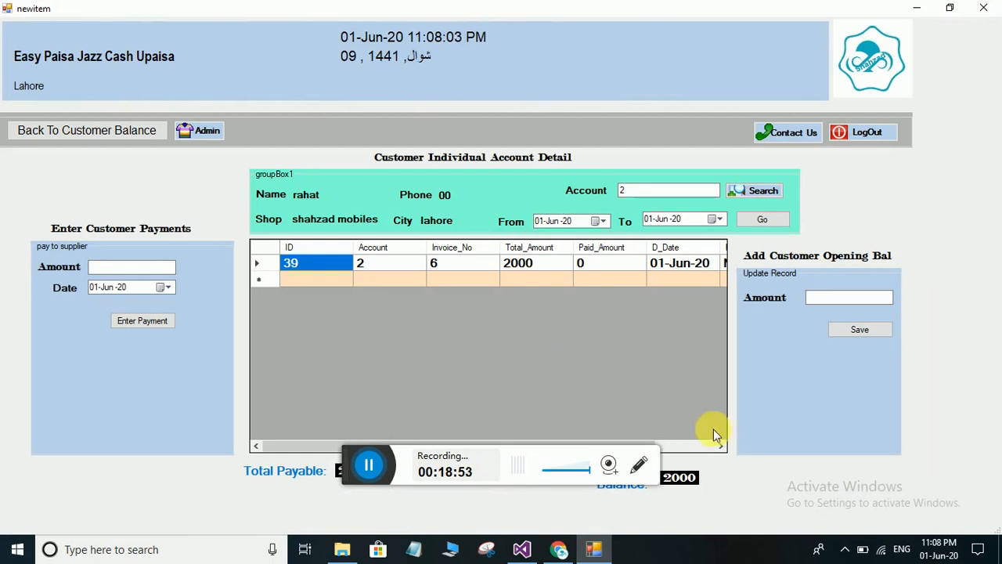
{"action": "left_click_drag", "start_coordinate": [505, 19], "coordinate": [503, 40]}
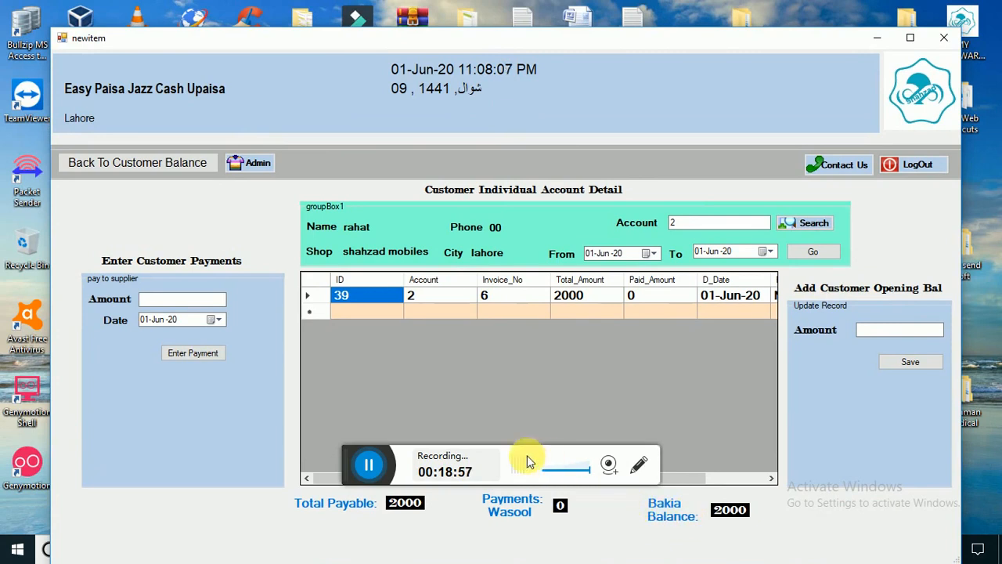
Enter a 1500 payment on the second customer's account and confirm it
{"action": "left_click", "coordinate": [168, 299]}
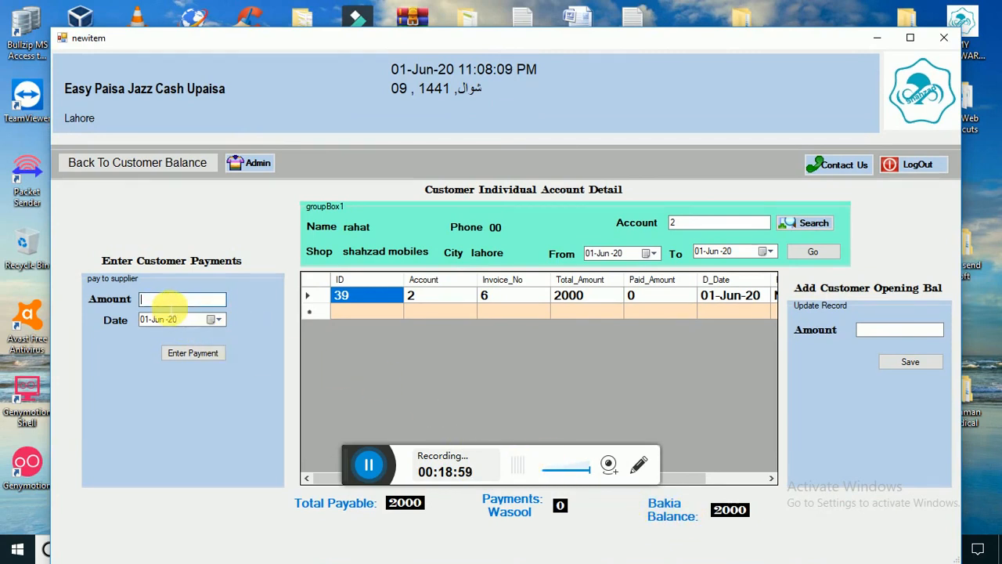
{"action": "type", "text": "1500"}
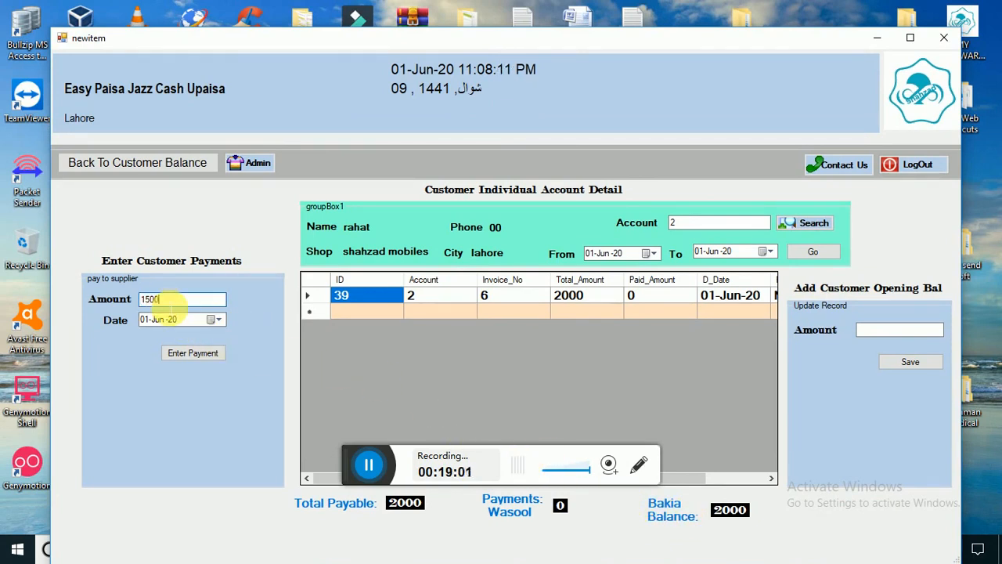
{"action": "left_click", "coordinate": [188, 355]}
{"action": "left_click", "coordinate": [507, 322]}
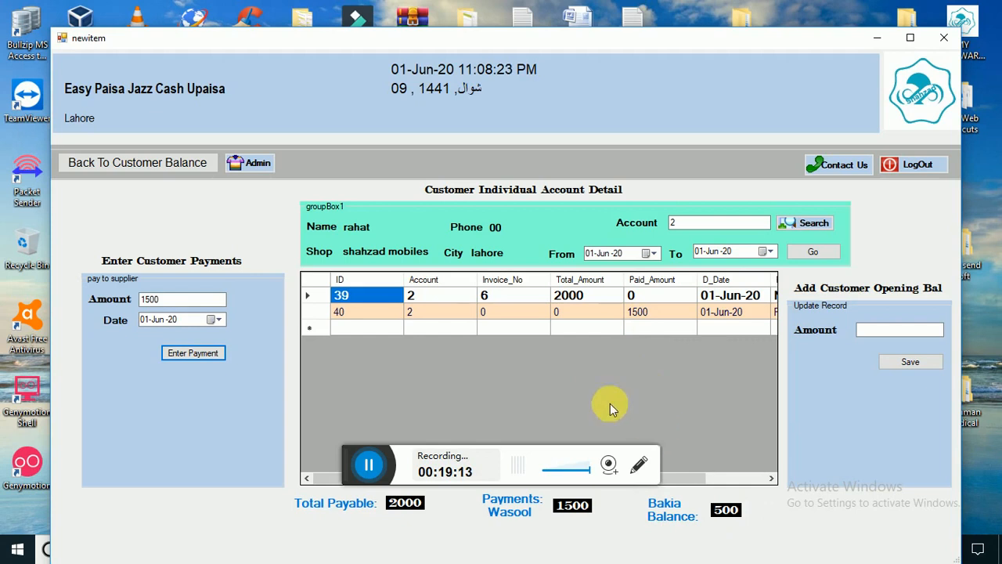
Go back through the customer balance list to the admin panel
{"action": "left_click", "coordinate": [159, 162]}
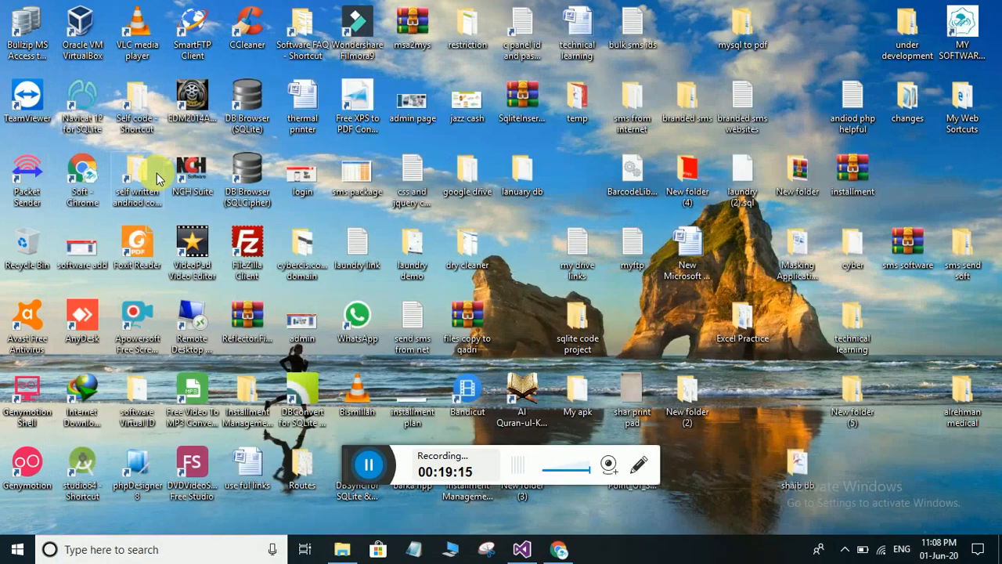
{"action": "double_click", "coordinate": [367, 275]}
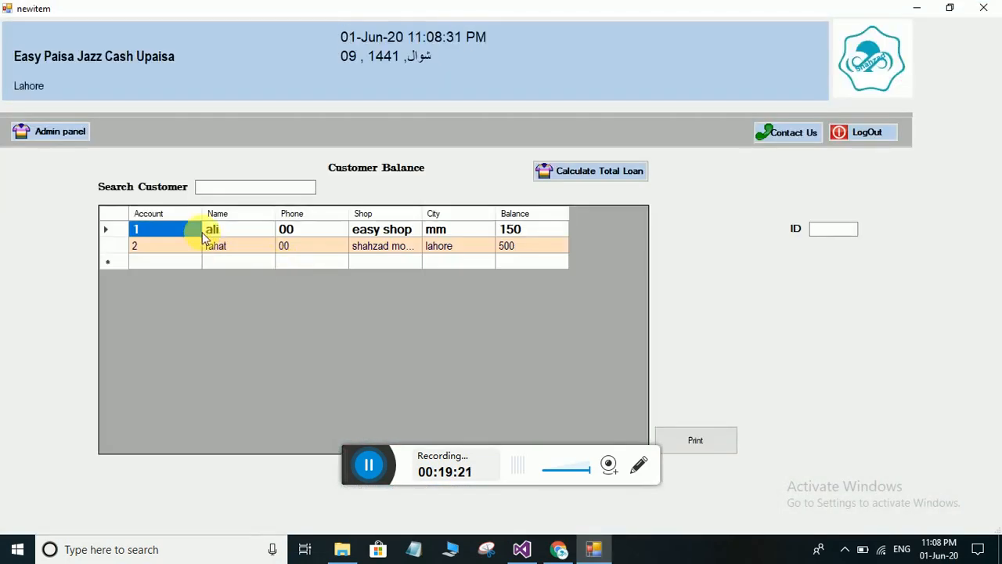
{"action": "left_click", "coordinate": [37, 130]}
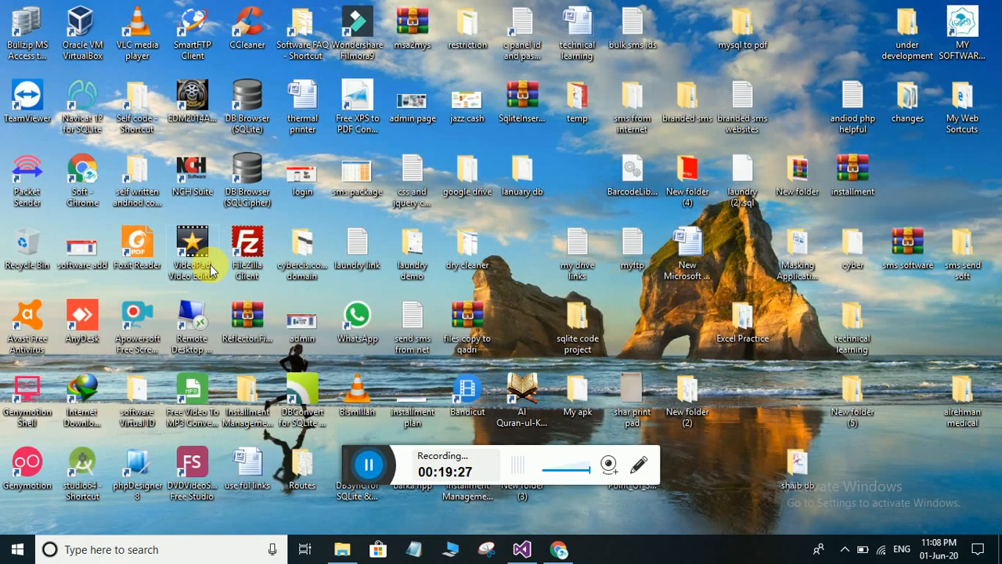
Launch the admin panel from the desktop and open the Loan Sale module
{"action": "double_click", "coordinate": [291, 324]}
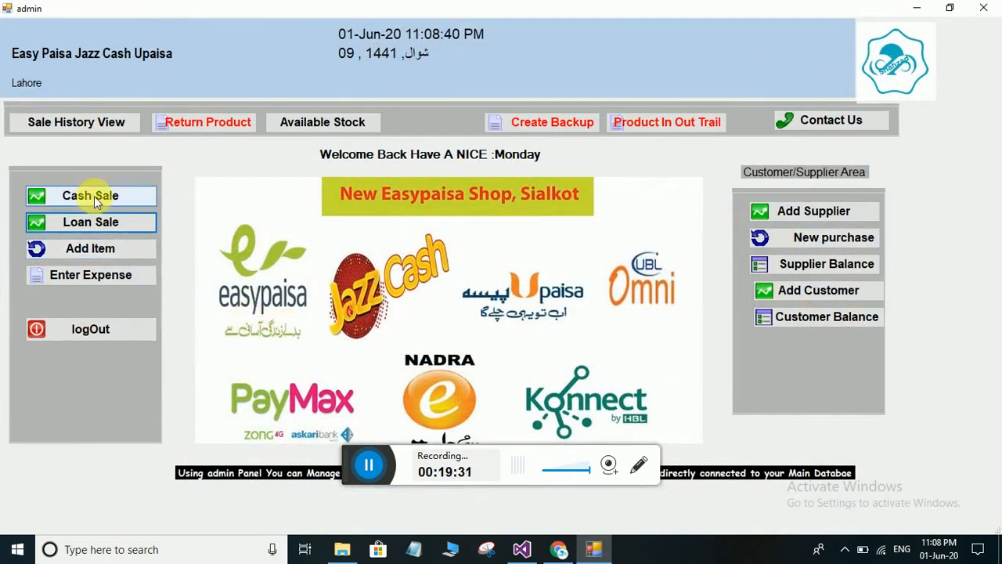
{"action": "left_click", "coordinate": [87, 225]}
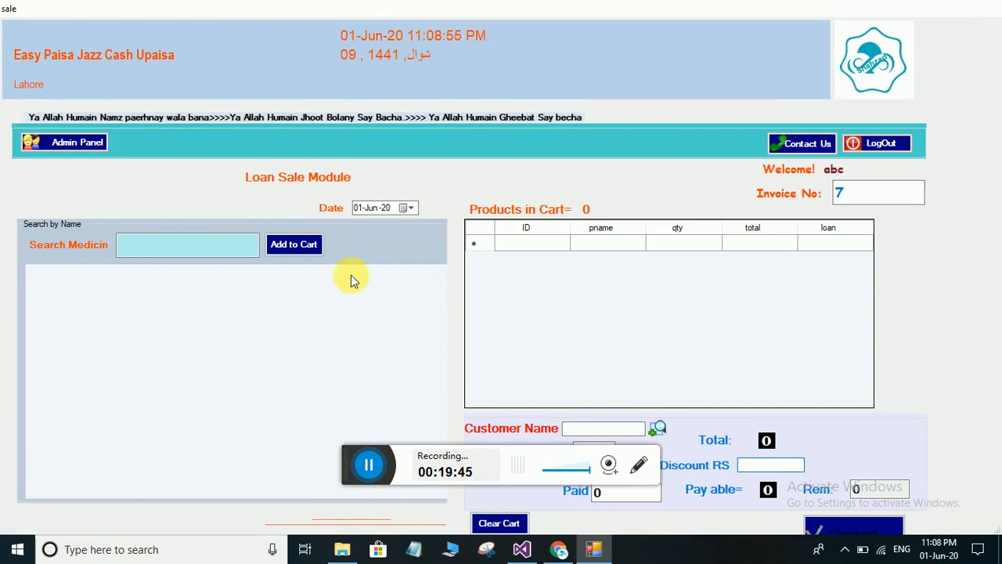
Add U Load (ID 2070) to the loan cart with quantity 1500
{"action": "left_click", "coordinate": [198, 249]}
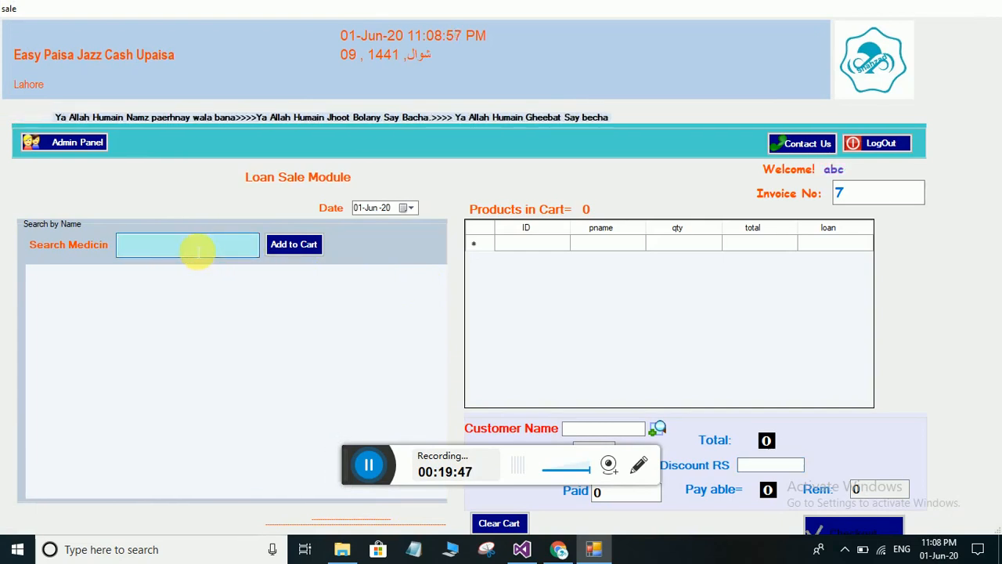
{"action": "type", "text": "u"}
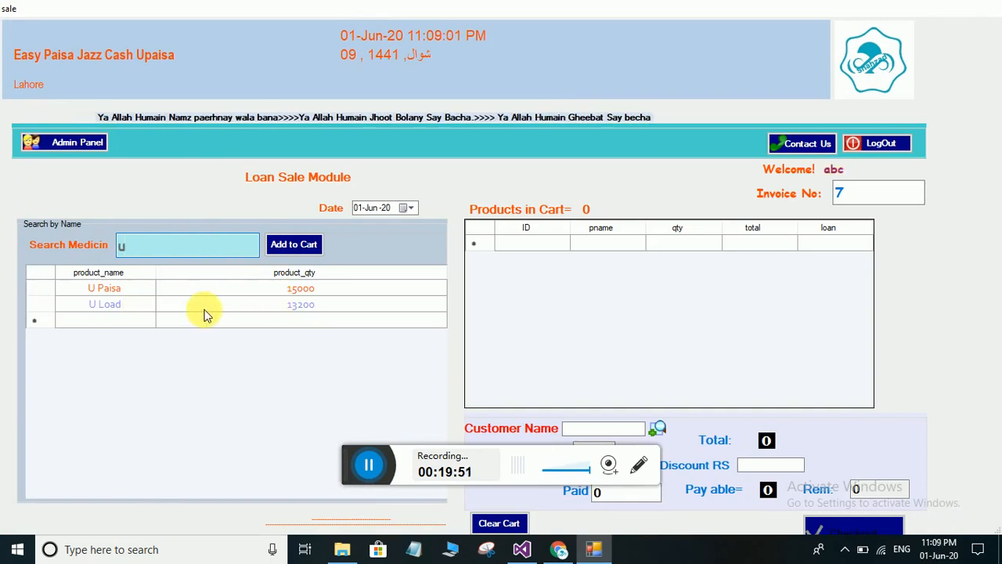
{"action": "left_click", "coordinate": [295, 308]}
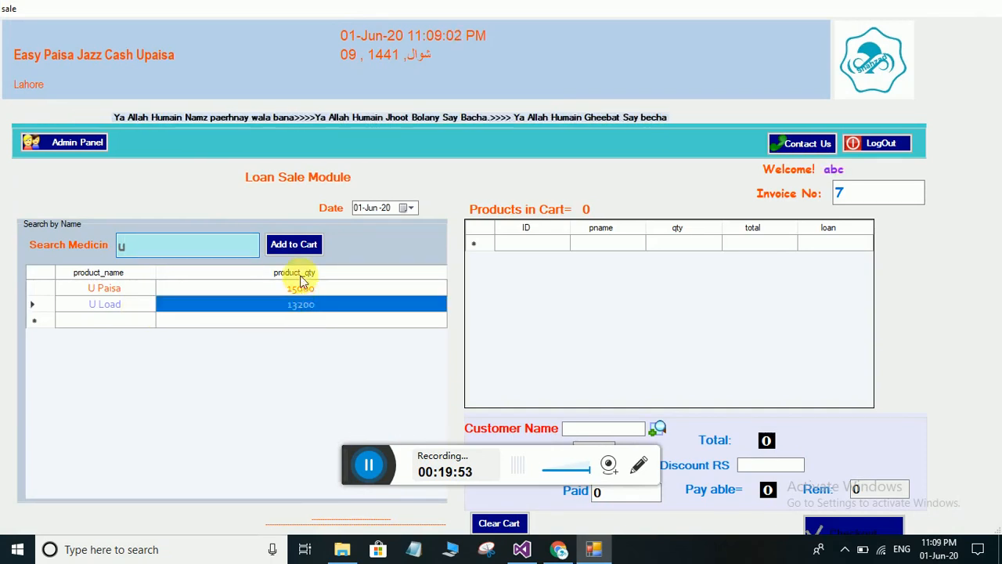
{"action": "key", "text": "BackSpace"}
{"action": "type", "text": "2070"}
{"action": "left_click", "coordinate": [290, 249]}
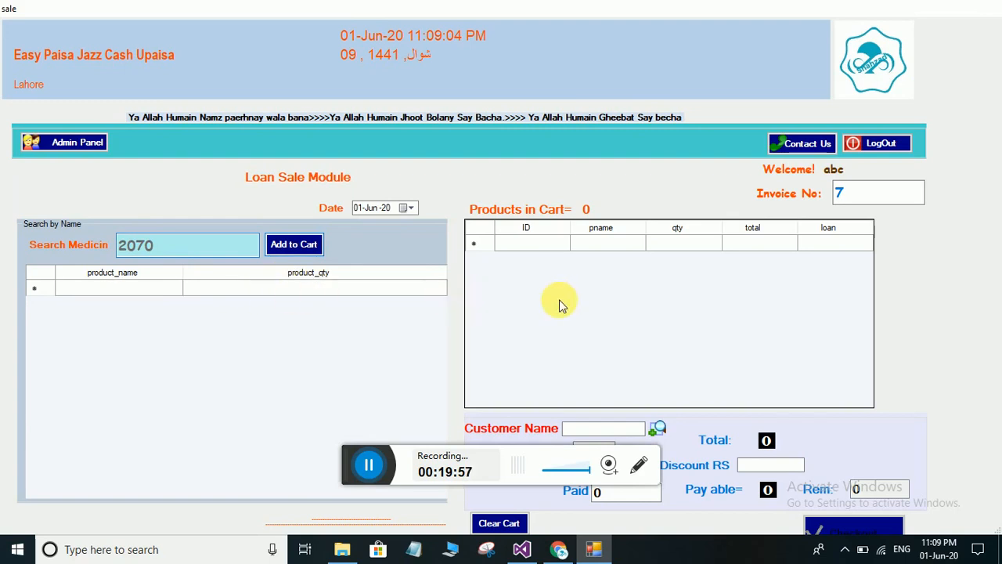
{"action": "key", "text": "Return"}
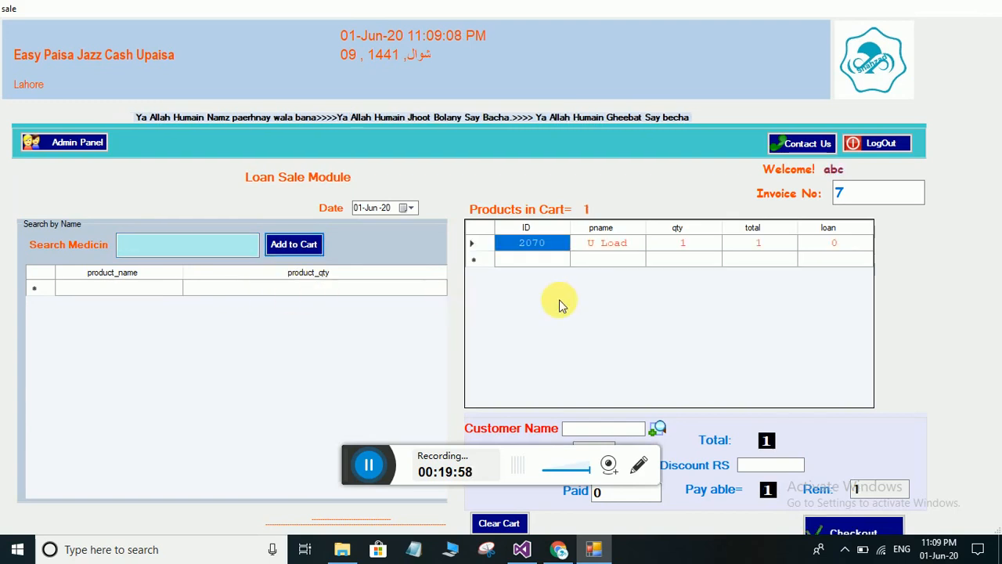
{"action": "left_click", "coordinate": [688, 246]}
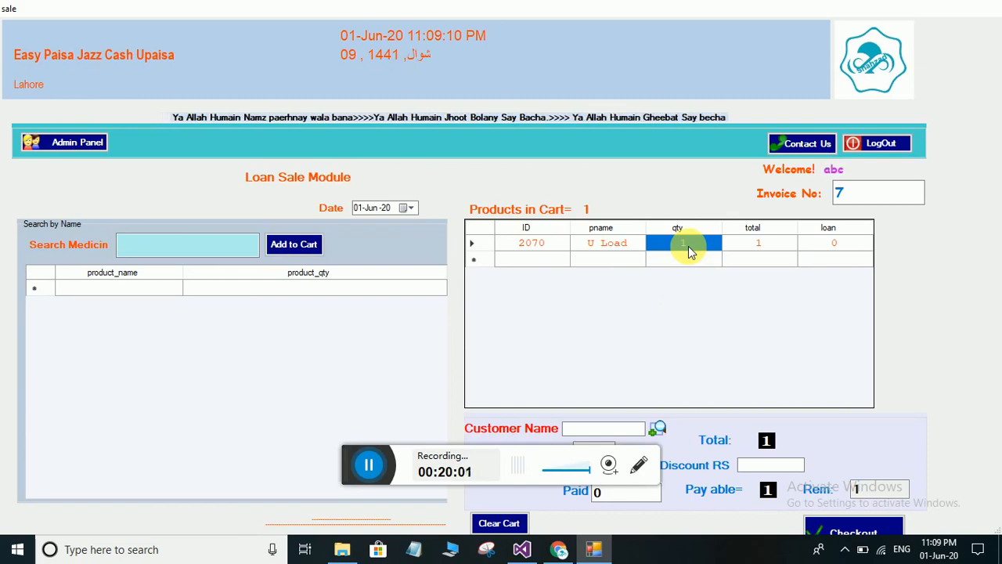
{"action": "type", "text": "1500"}
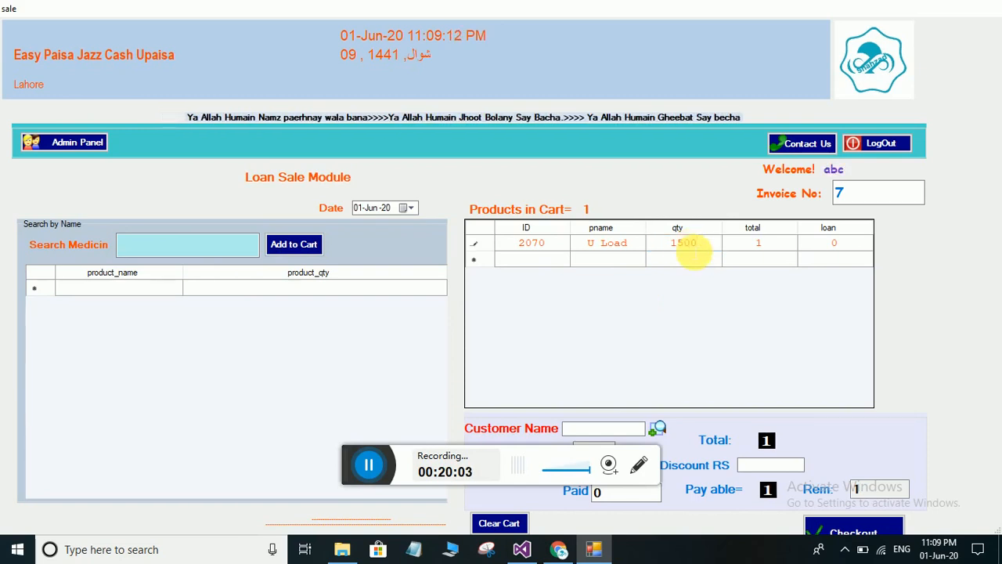
{"action": "key", "text": "Return"}
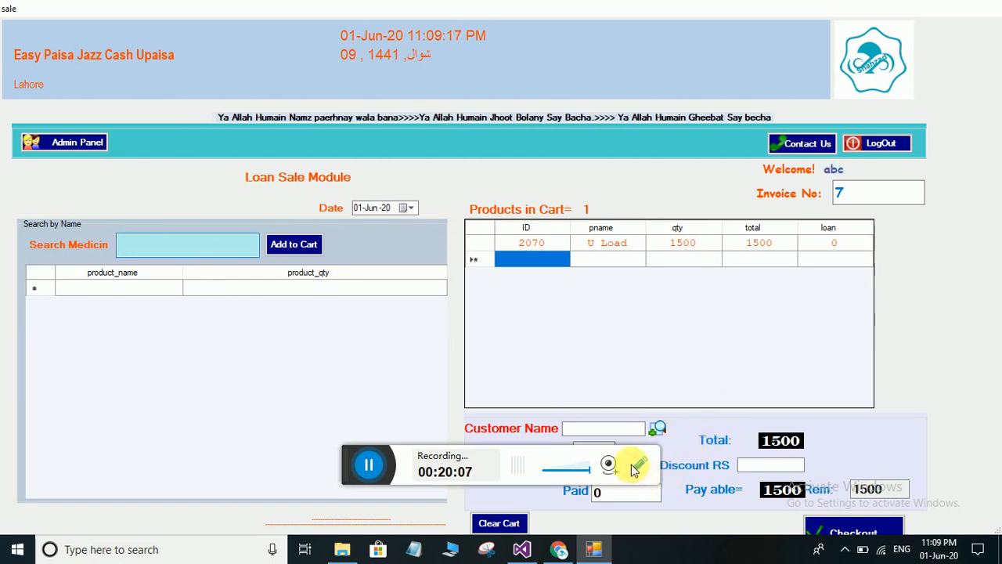
Pick the second customer for the sale through the customer search
{"action": "left_click", "coordinate": [656, 431]}
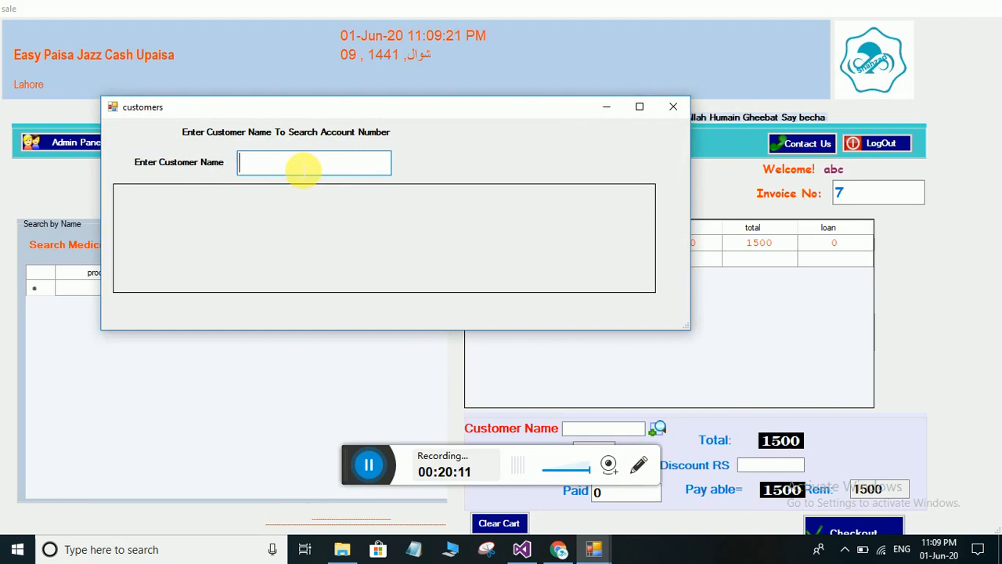
{"action": "type", "text": "r"}
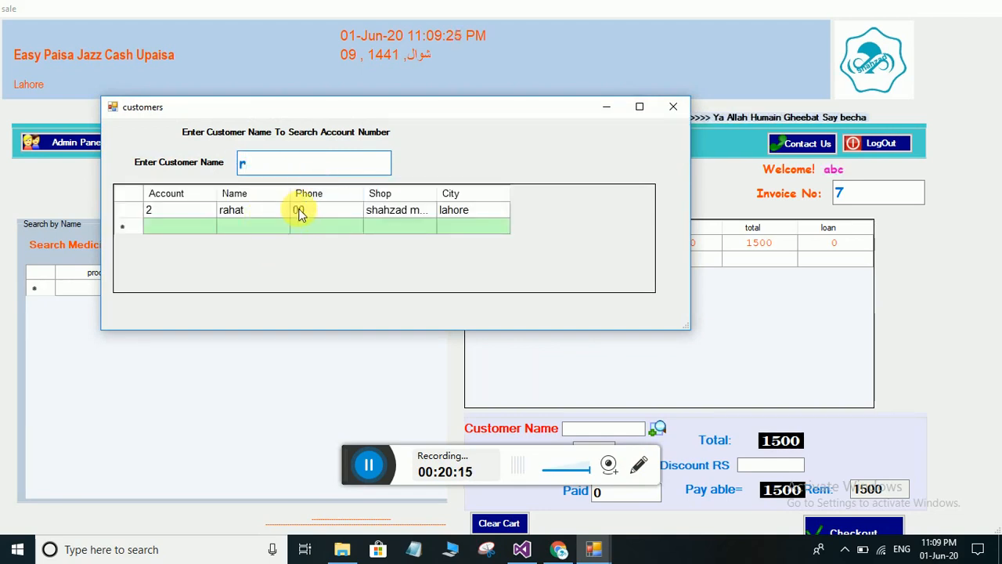
{"action": "double_click", "coordinate": [298, 212]}
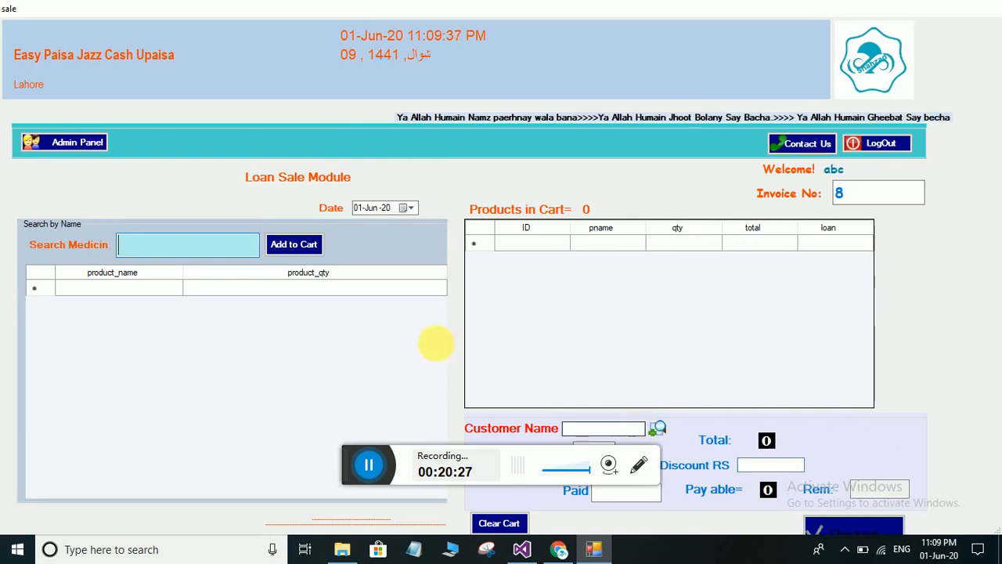
From the Admin Panel, show Customer Balance, where the second customer owes 2000
{"action": "left_click", "coordinate": [92, 144]}
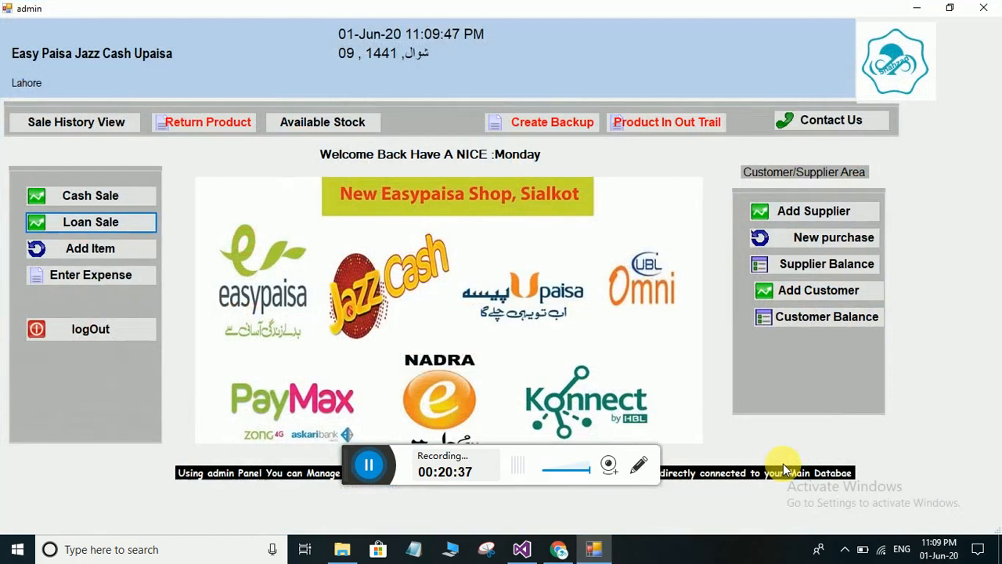
{"action": "left_click", "coordinate": [828, 317]}
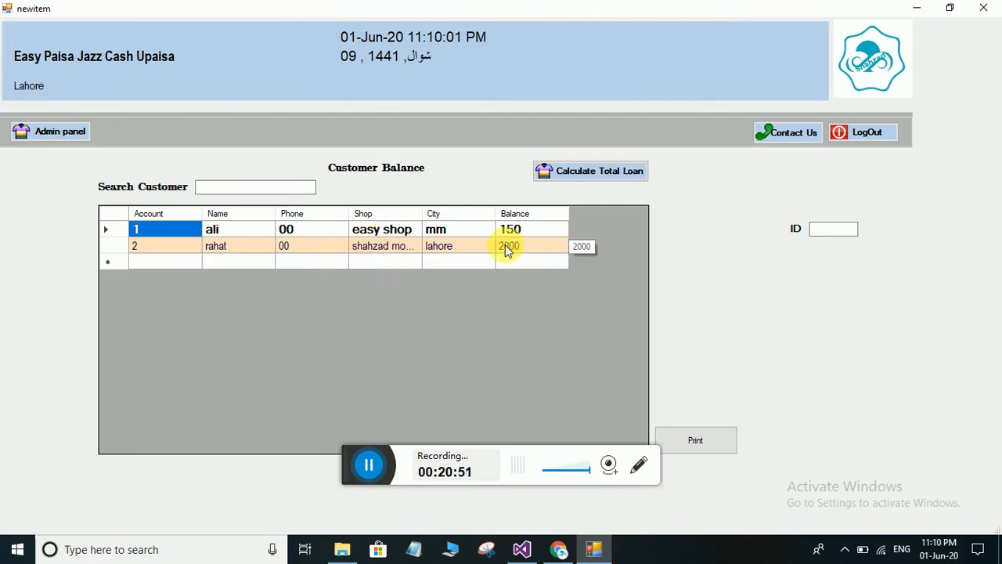
Close the customer balance and account detail windows to reveal invoice 7's 1500 U Load sale
{"action": "left_click", "coordinate": [384, 249]}
{"action": "key", "text": "alt+F4"}
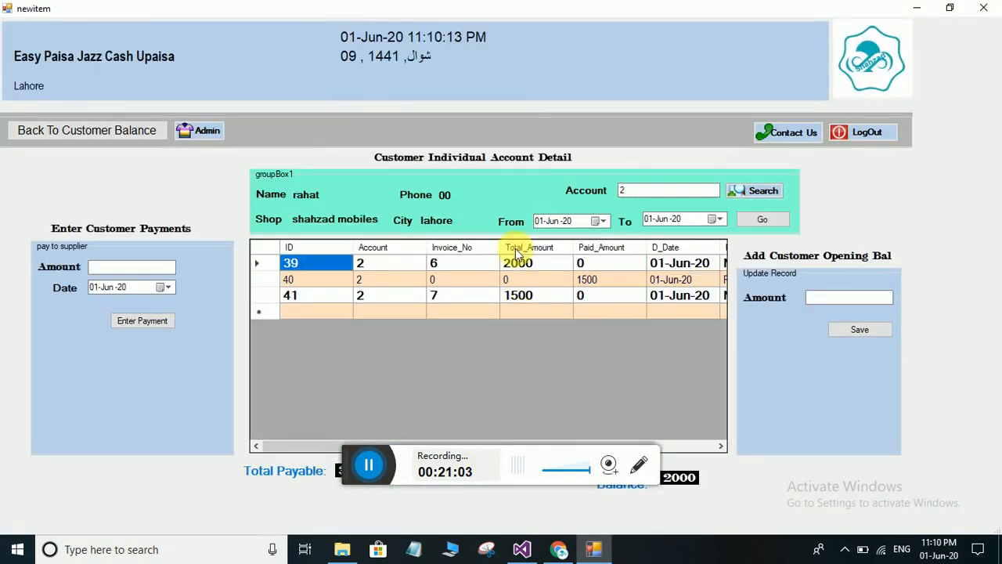
{"action": "left_click_drag", "start_coordinate": [530, 11], "coordinate": [531, 53]}
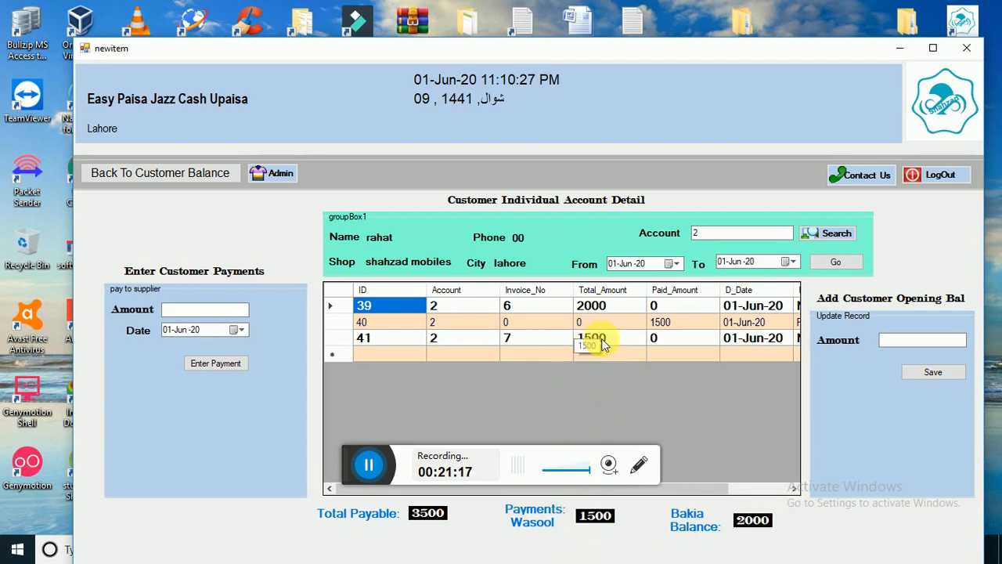
{"action": "key", "text": "alt+F4"}
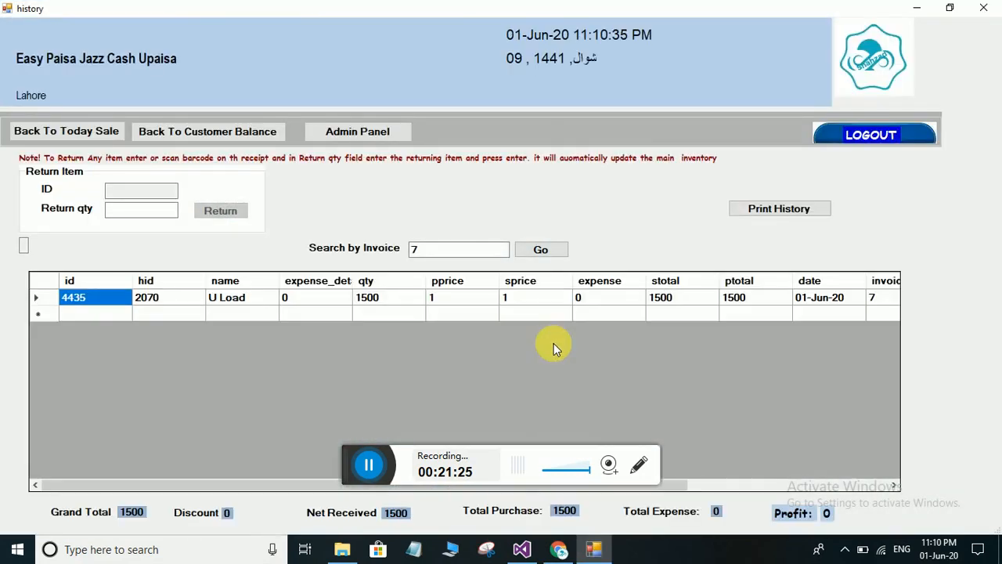
Leave invoice 7's history via Back To Today Sale and return to the Admin Panel
{"action": "left_click", "coordinate": [76, 133]}
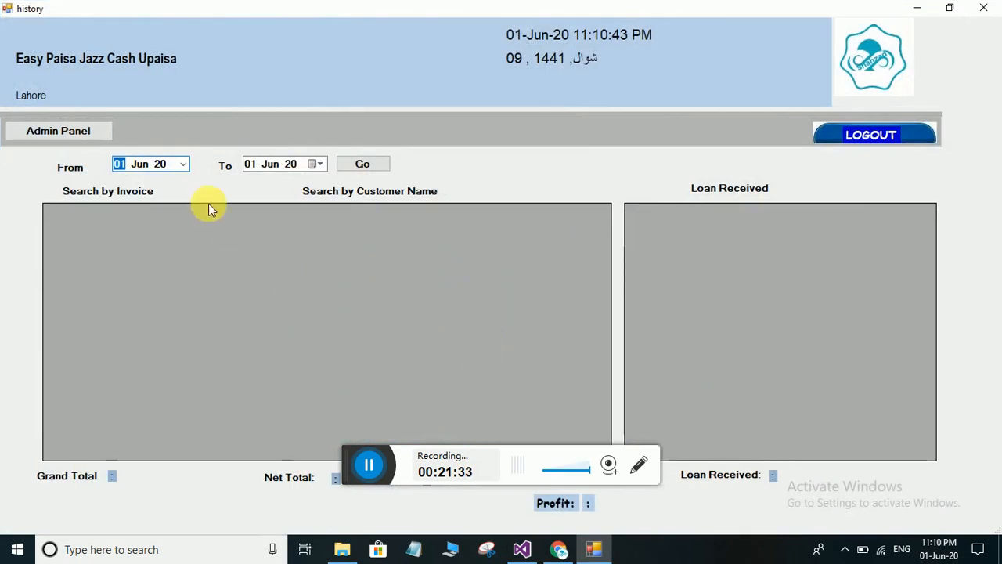
{"action": "left_click", "coordinate": [83, 133]}
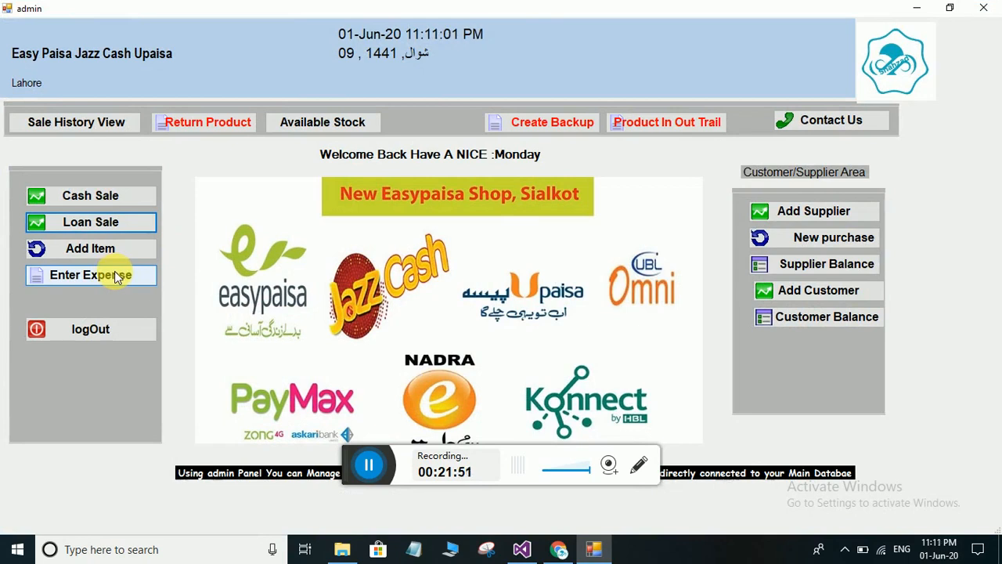
{"action": "left_click", "coordinate": [116, 277]}
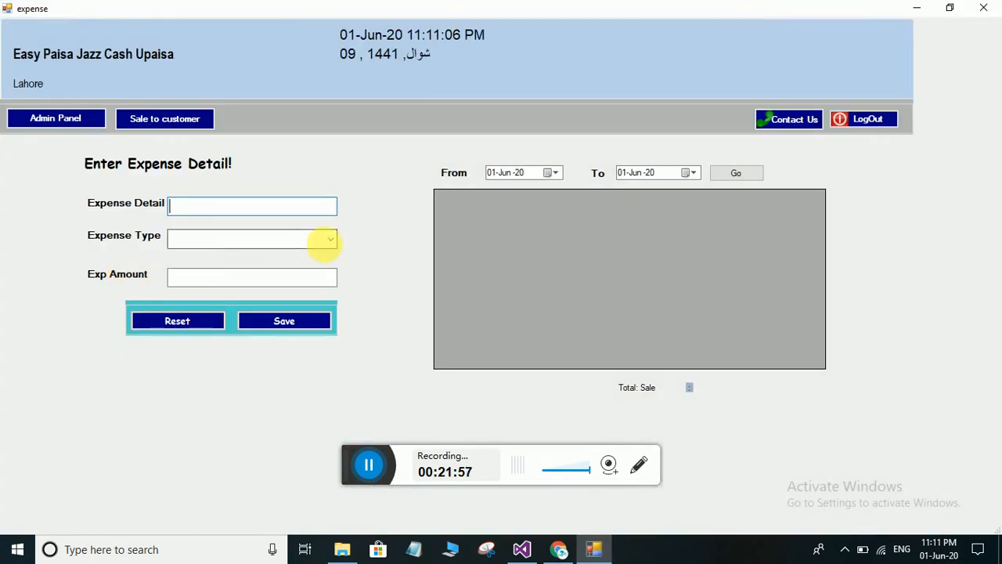
{"action": "left_click", "coordinate": [331, 239]}
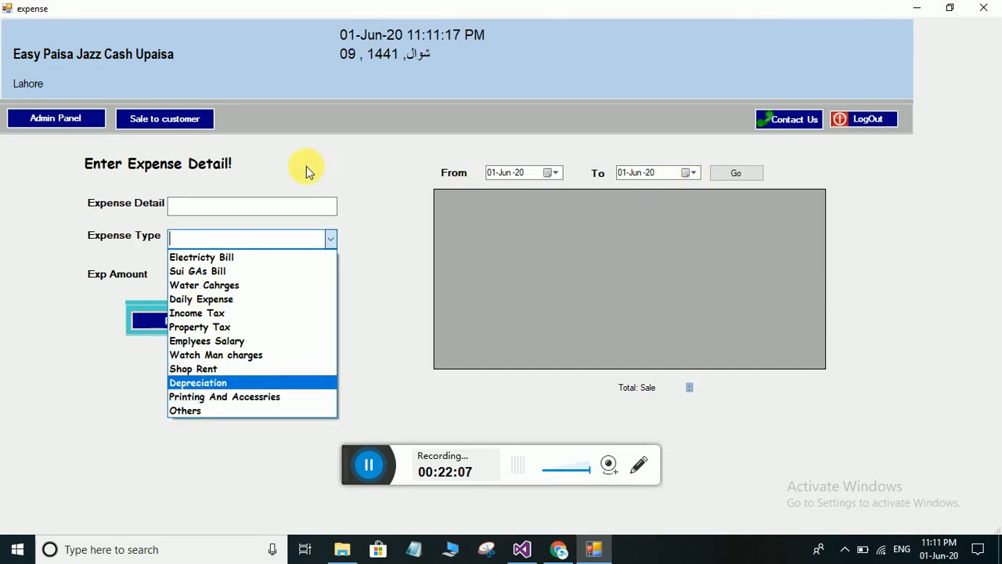
{"action": "left_click", "coordinate": [51, 118]}
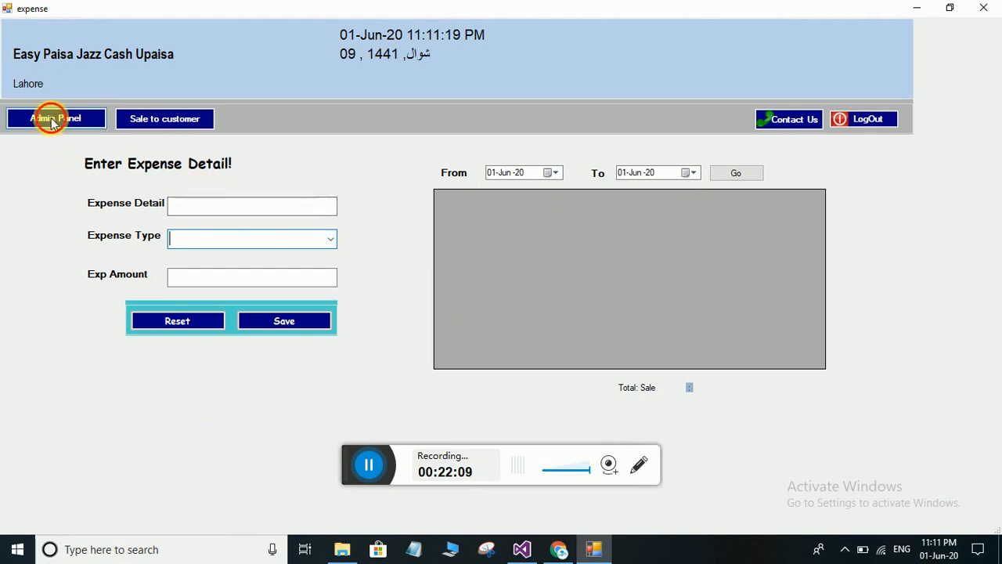
{"action": "left_click", "coordinate": [50, 118]}
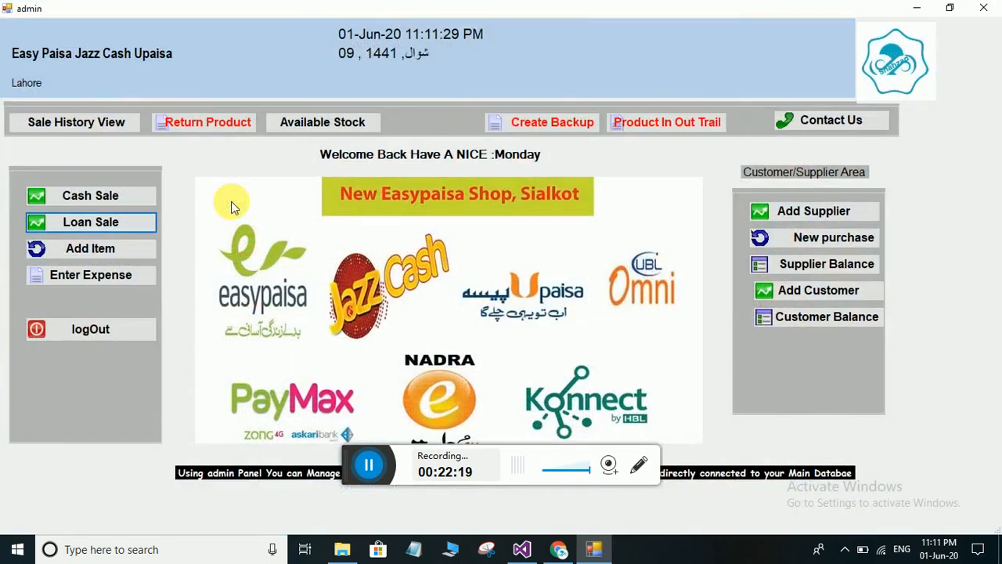
{"action": "left_click", "coordinate": [108, 125]}
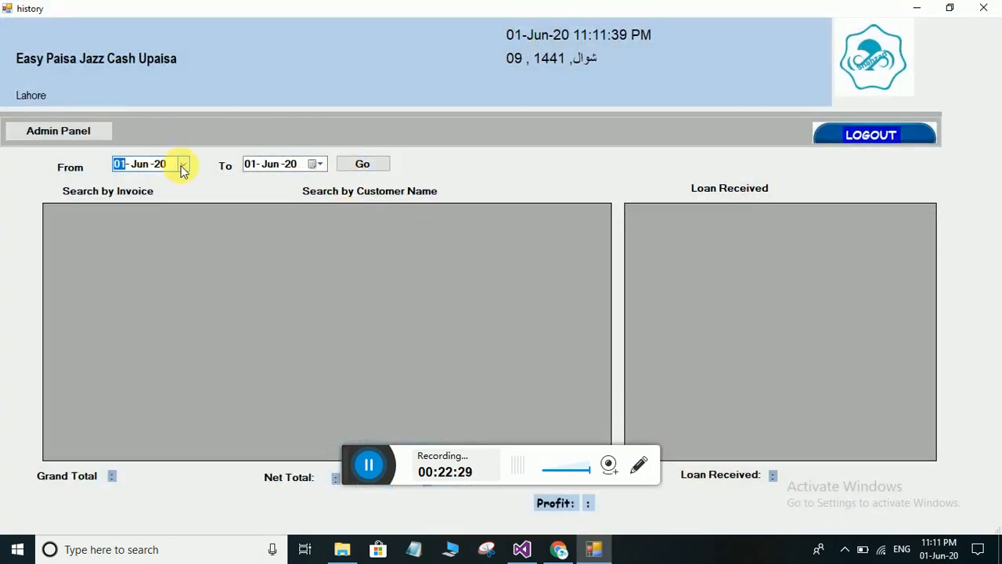
{"action": "left_click", "coordinate": [348, 161]}
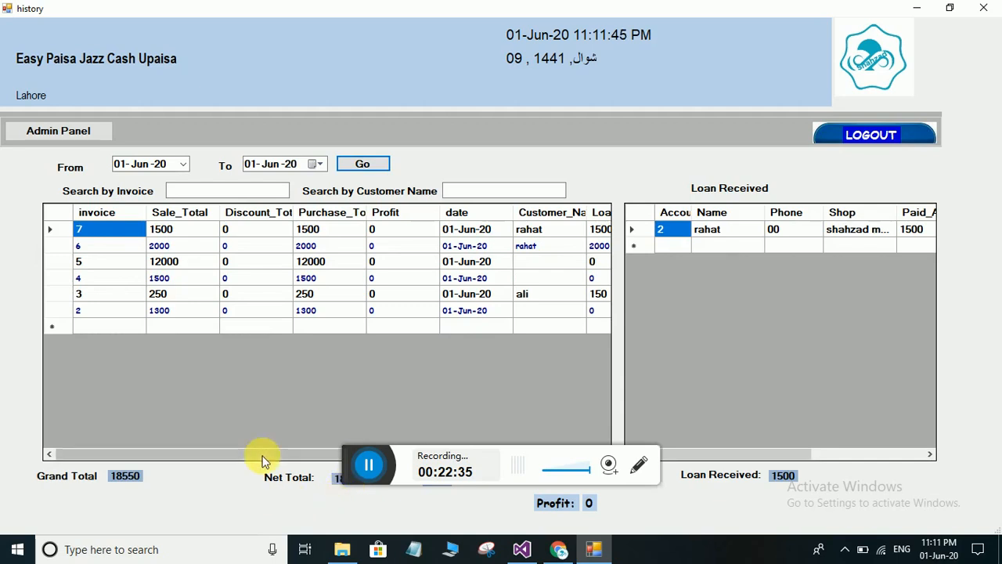
{"action": "left_click_drag", "start_coordinate": [480, 10], "coordinate": [480, 37]}
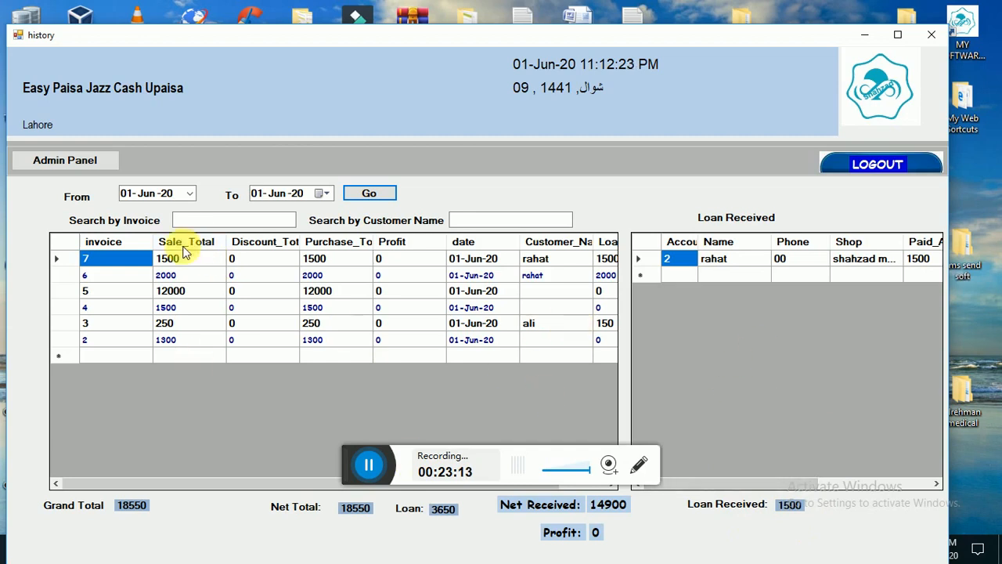
{"action": "left_click", "coordinate": [65, 161]}
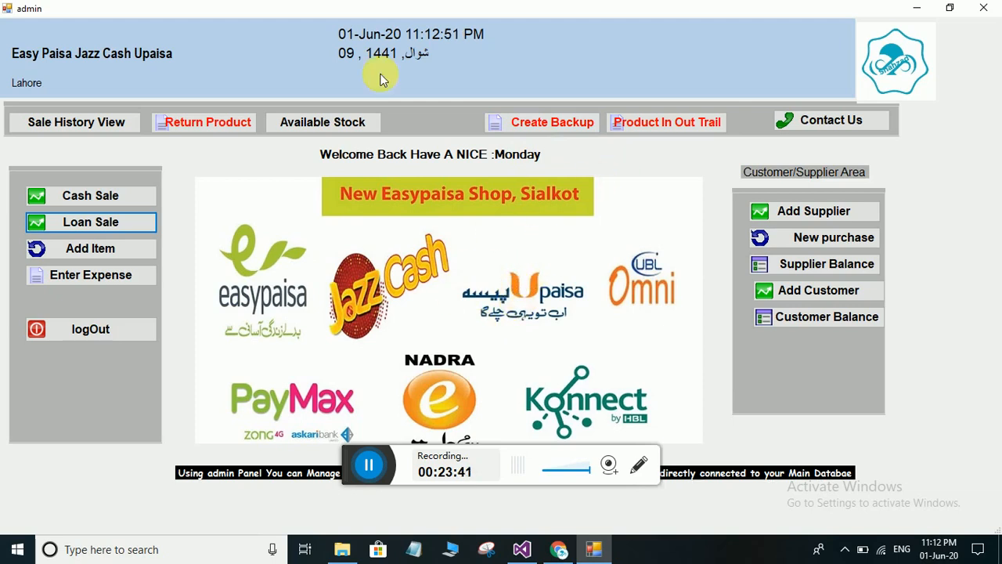
Check product 2067's In Out Trail record: 15000 purchased, 3550 sold
{"action": "left_click", "coordinate": [636, 126]}
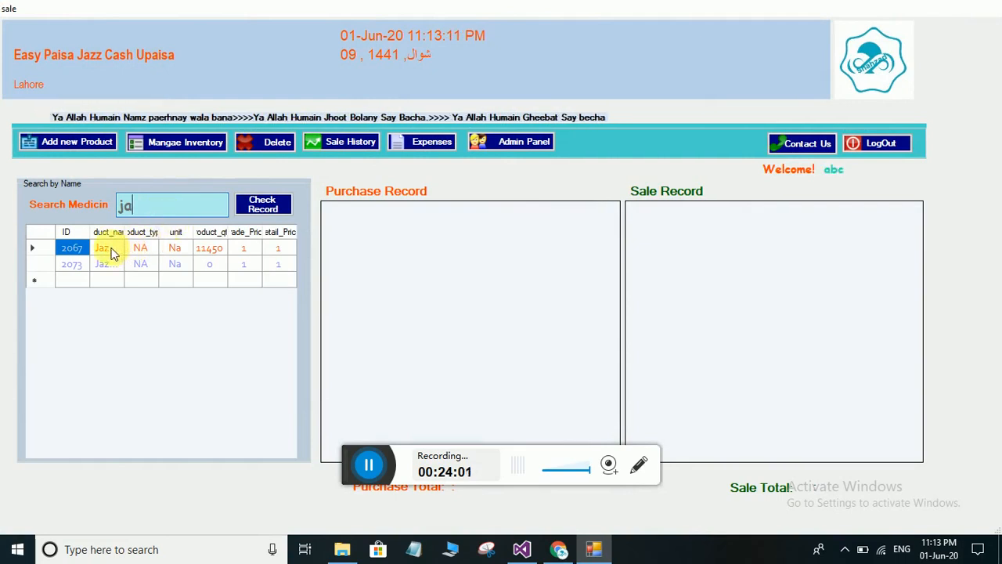
{"action": "left_click", "coordinate": [266, 205]}
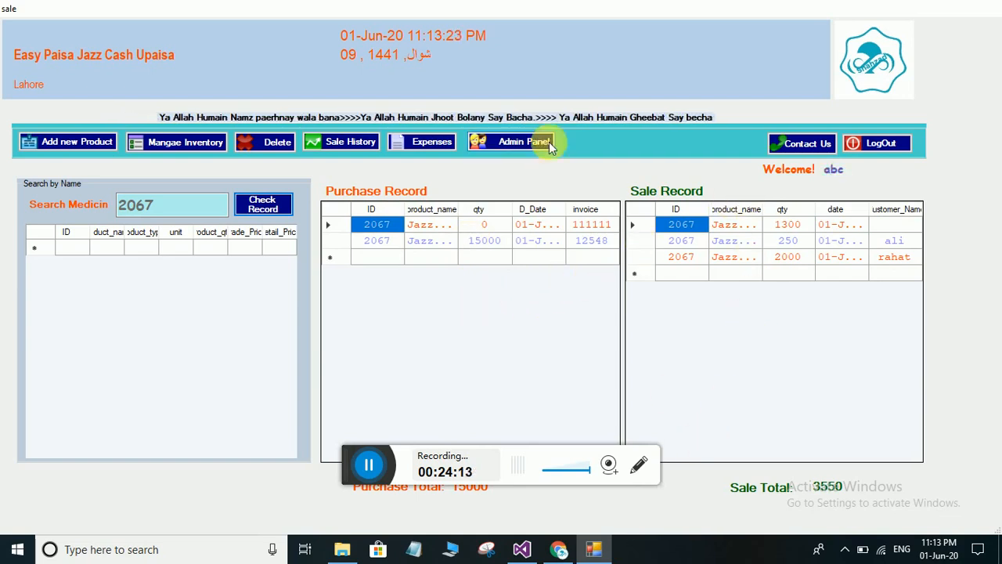
{"action": "double_click", "coordinate": [525, 14]}
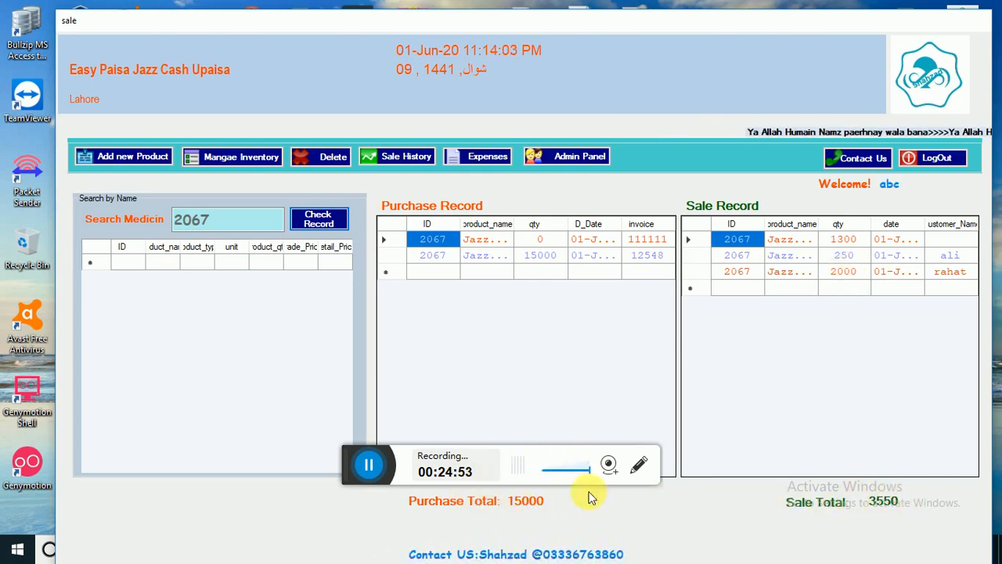
Search for product 2068, check its record (25000 purchased, none sold), then return to Admin Panel
{"action": "left_click", "coordinate": [224, 226]}
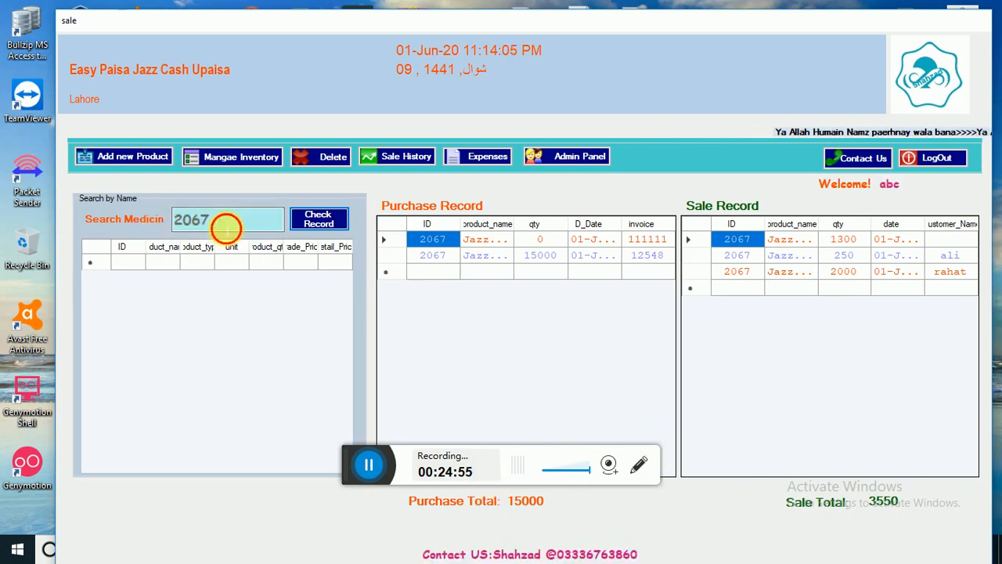
{"action": "key", "text": "BackSpace"}
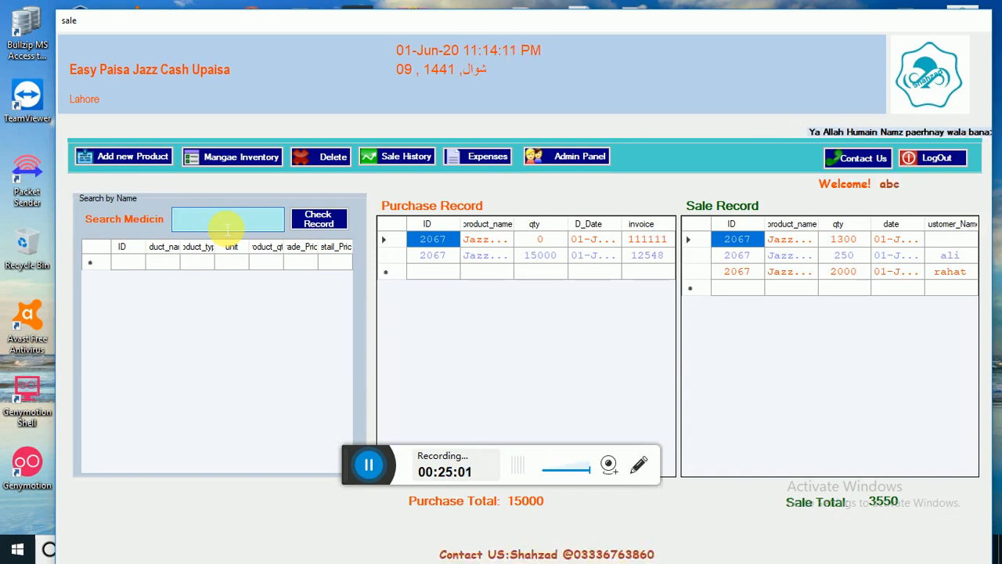
{"action": "type", "text": "ea"}
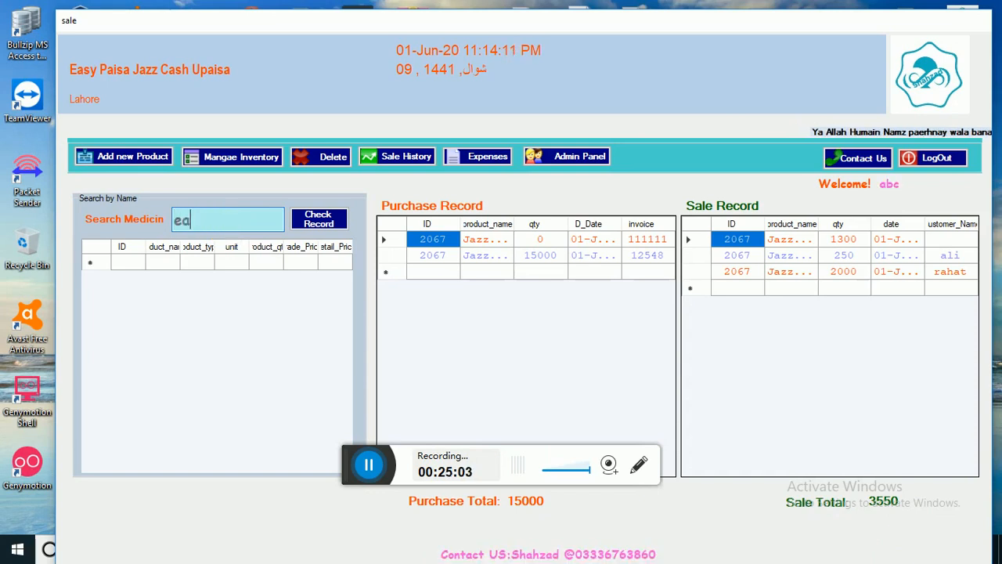
{"action": "left_click", "coordinate": [195, 264]}
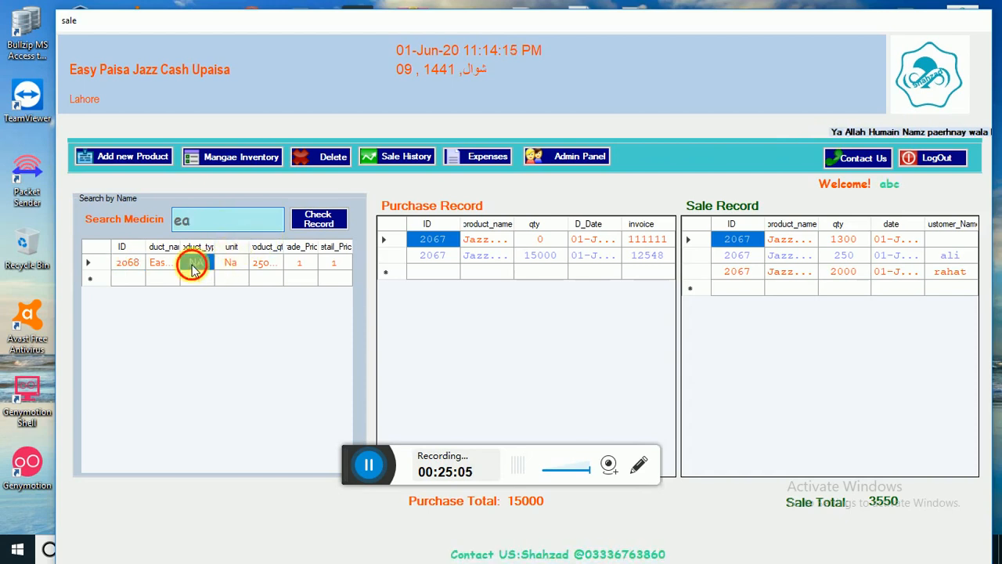
{"action": "left_click", "coordinate": [322, 218]}
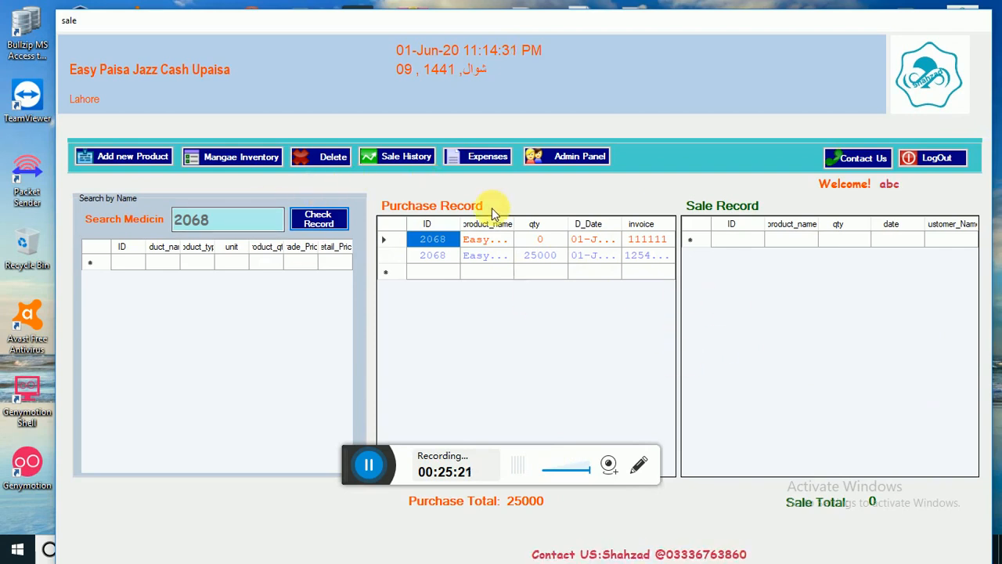
{"action": "left_click", "coordinate": [604, 156]}
{"action": "key", "text": "alt+F4"}
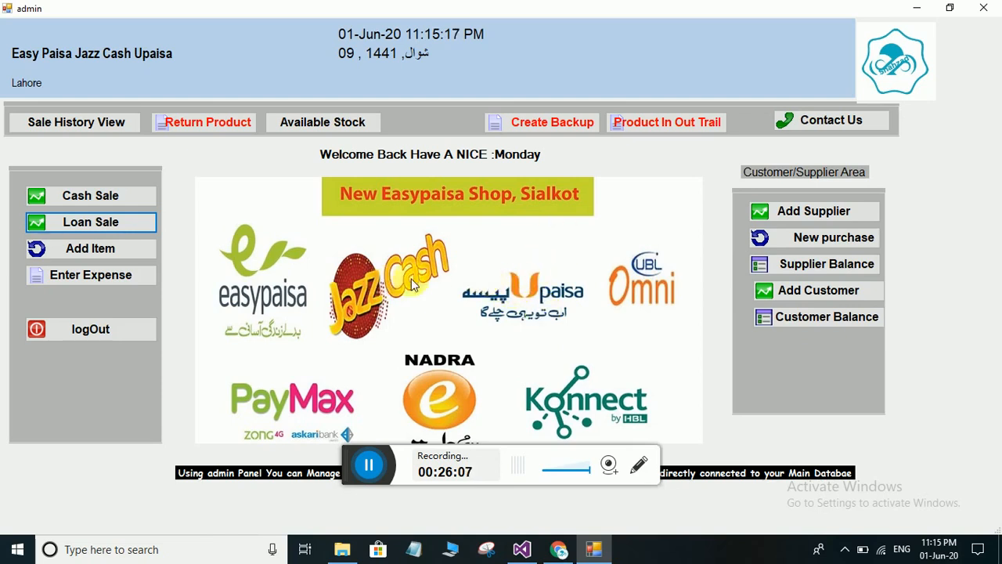
Open Add Item to list products: Jazz Cash 11450, Easy Paisa 25000, U Paisa 15000
{"action": "left_click", "coordinate": [80, 249]}
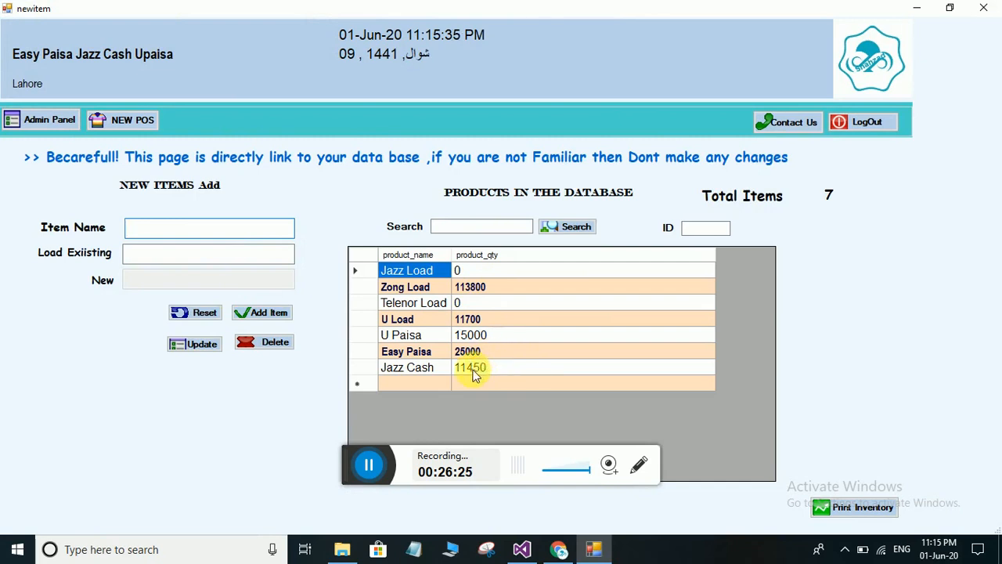
Add 300 to U Load stock, raising it from 11700 to 12000, then return to Admin Panel
{"action": "left_click", "coordinate": [466, 321]}
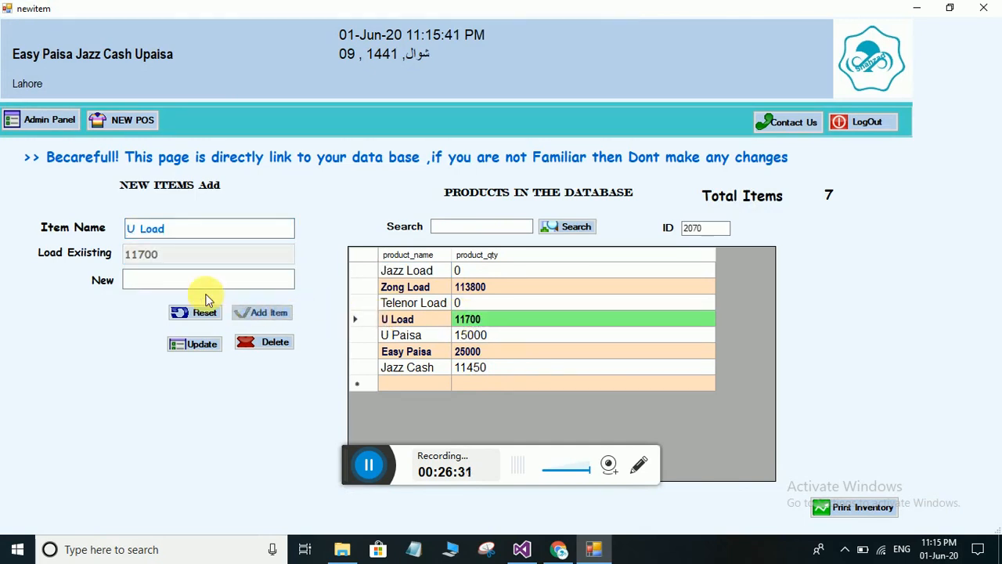
{"action": "left_click", "coordinate": [169, 278]}
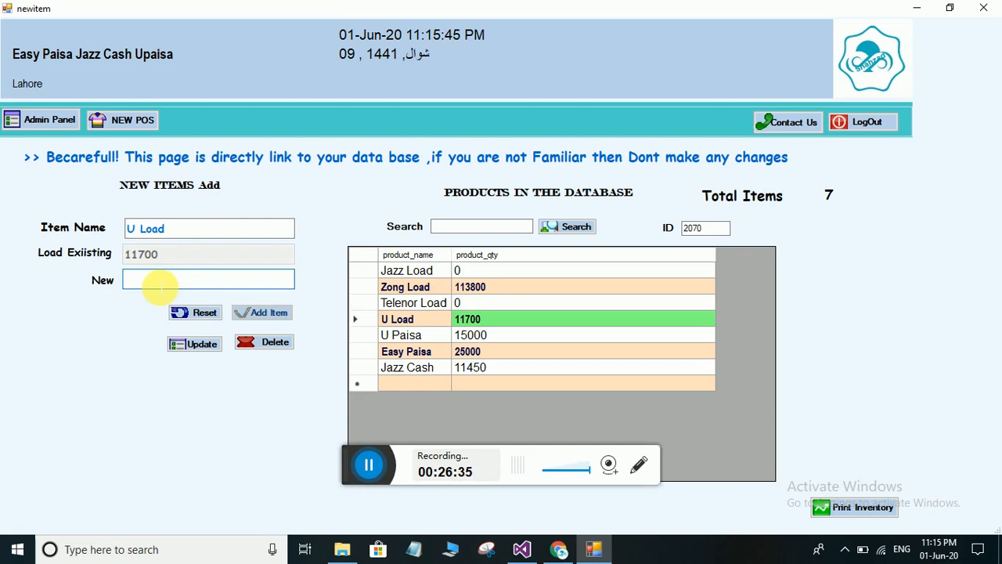
{"action": "type", "text": "300"}
{"action": "left_click", "coordinate": [198, 343]}
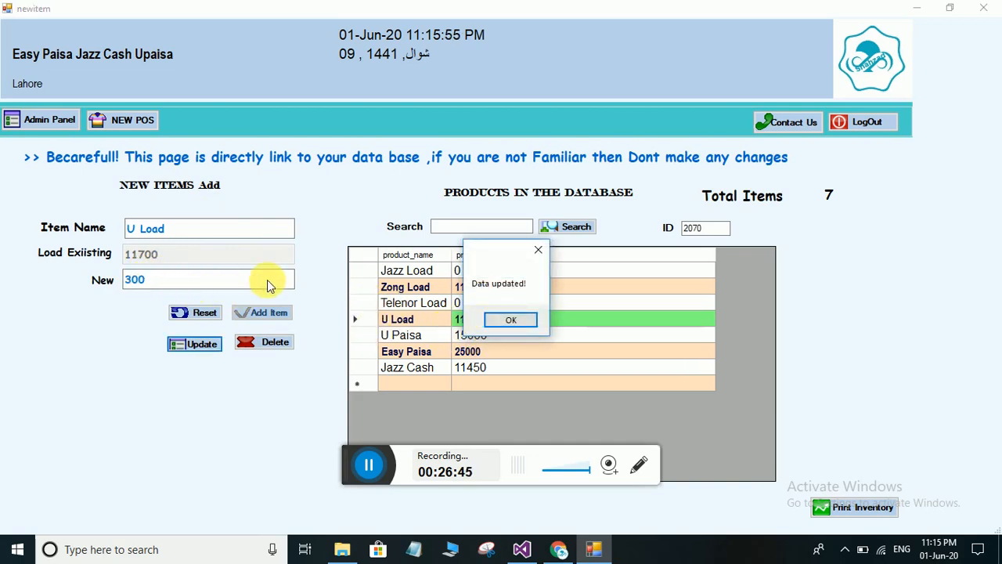
{"action": "left_click", "coordinate": [517, 319]}
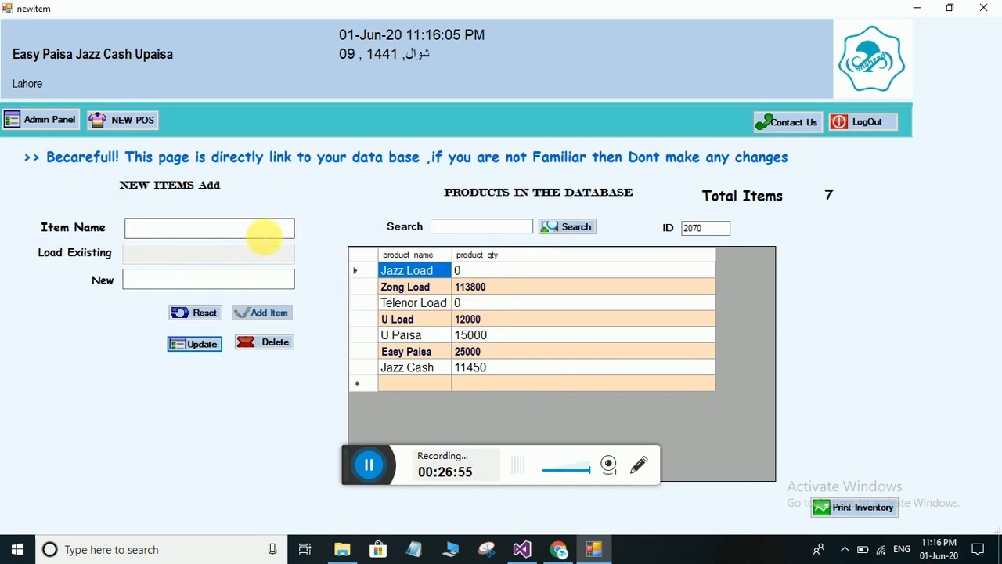
{"action": "left_click", "coordinate": [58, 126]}
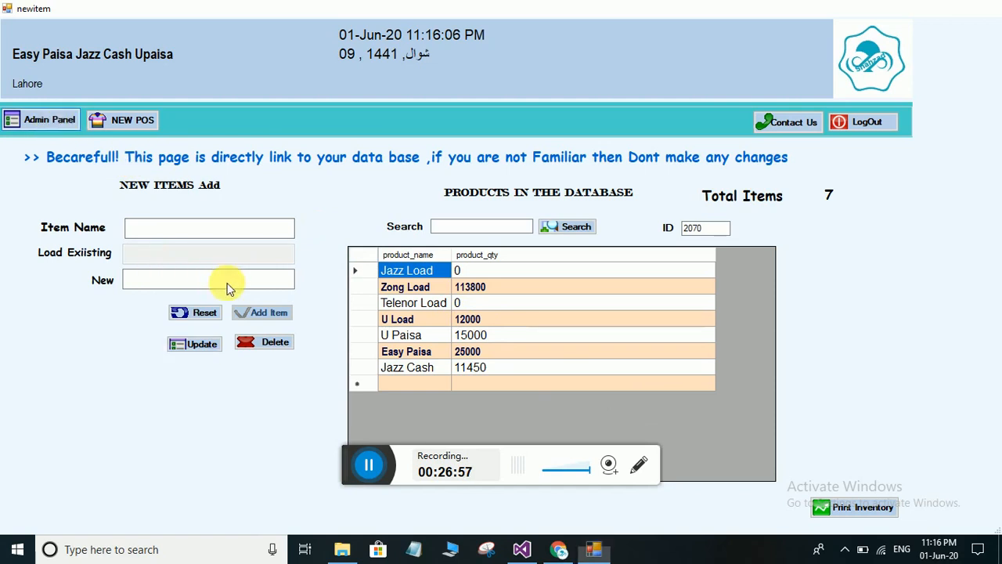